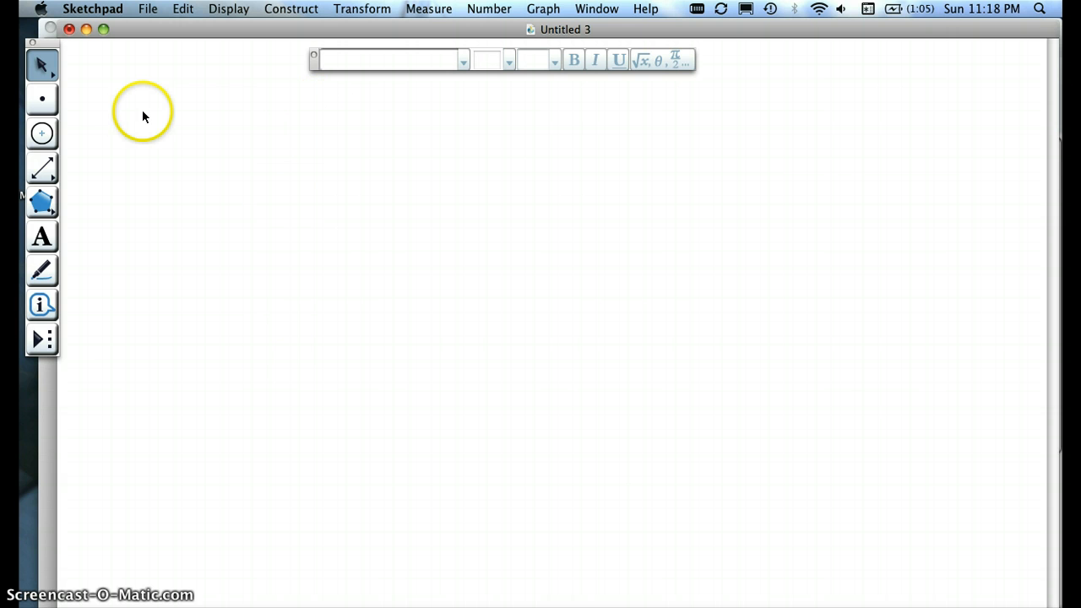
Step: Place a point on the blank sketch and translate it by a fixed polar distance of 1.0 cm at 0.0°
click(40, 94)
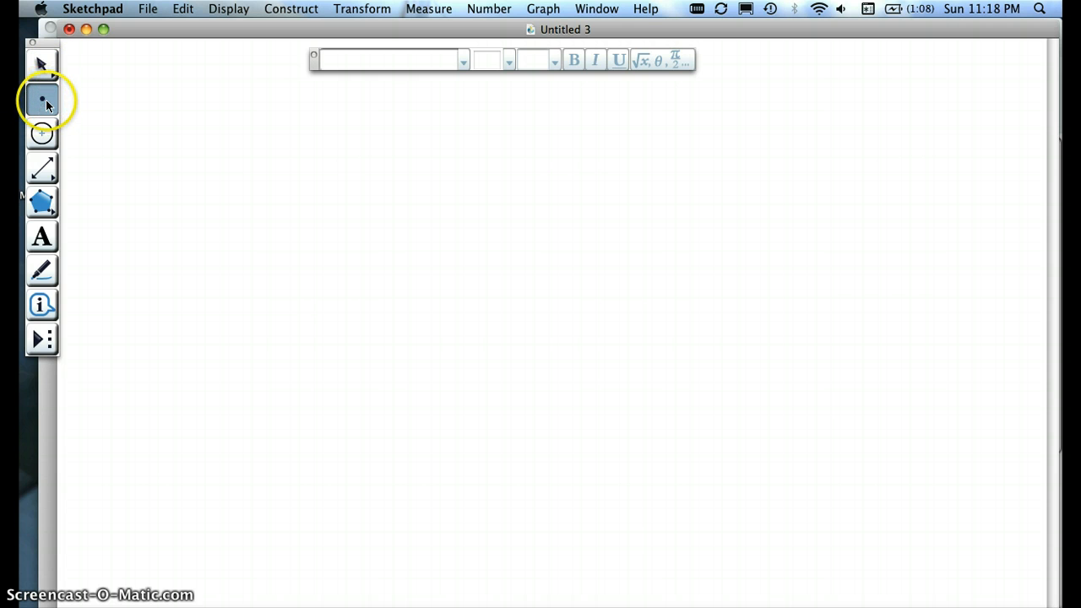
click(200, 279)
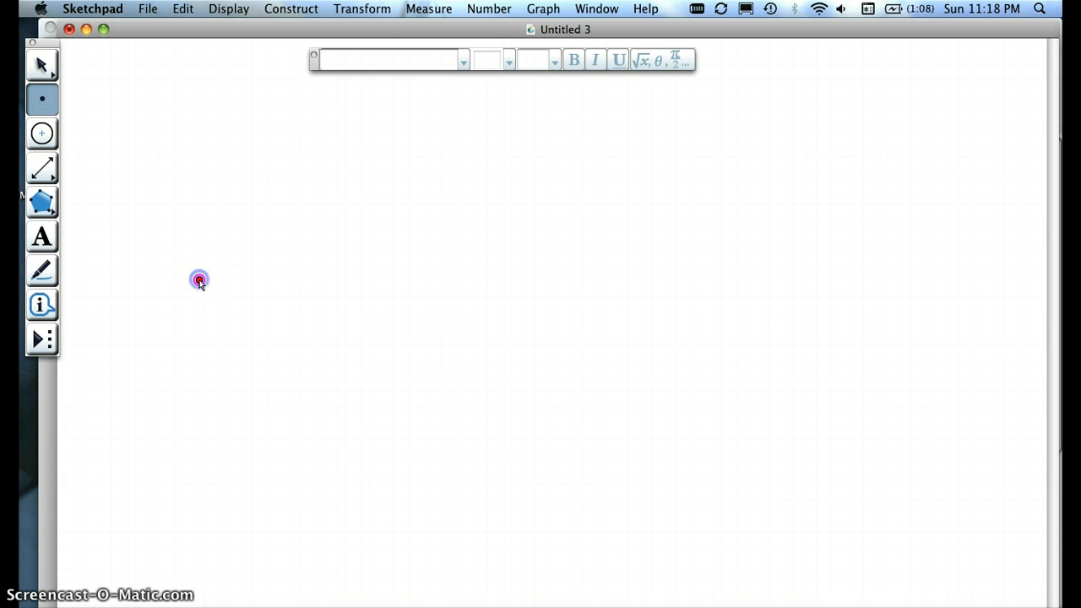
click(42, 63)
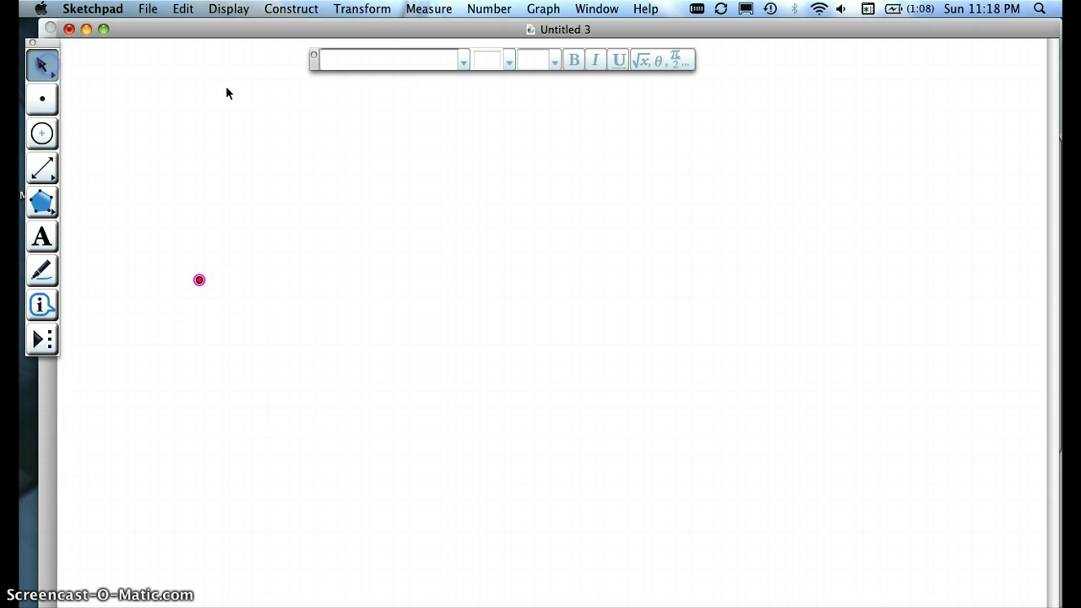
click(354, 10)
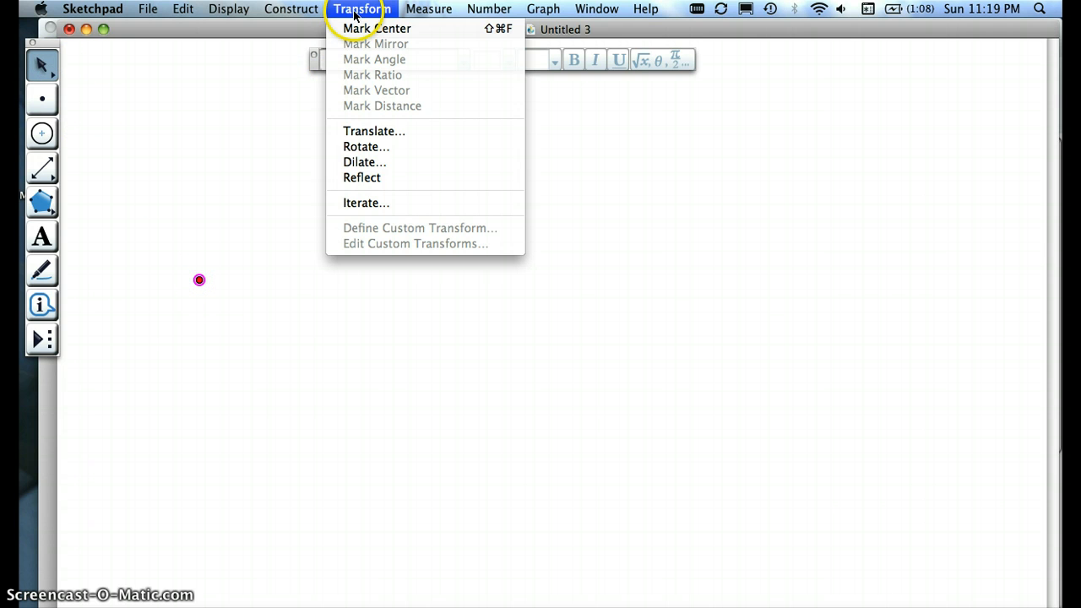
click(364, 131)
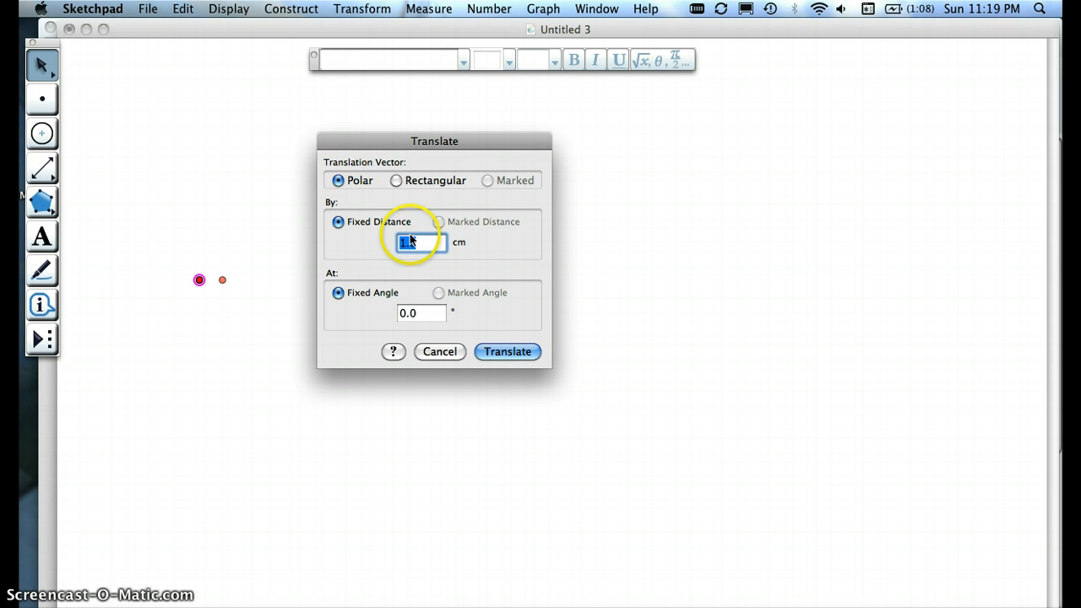
click(421, 313)
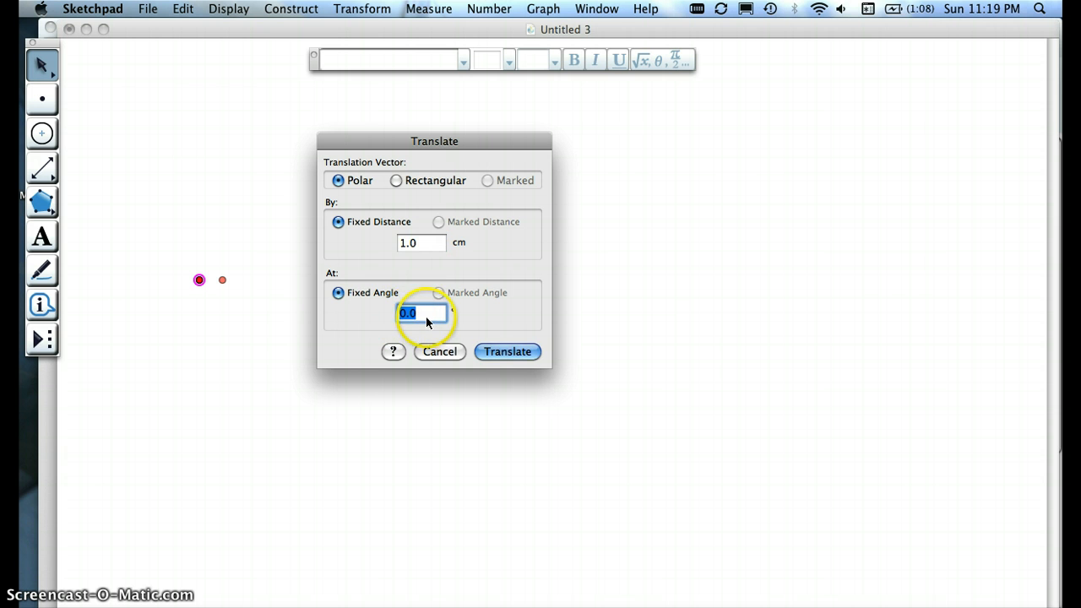
click(506, 351)
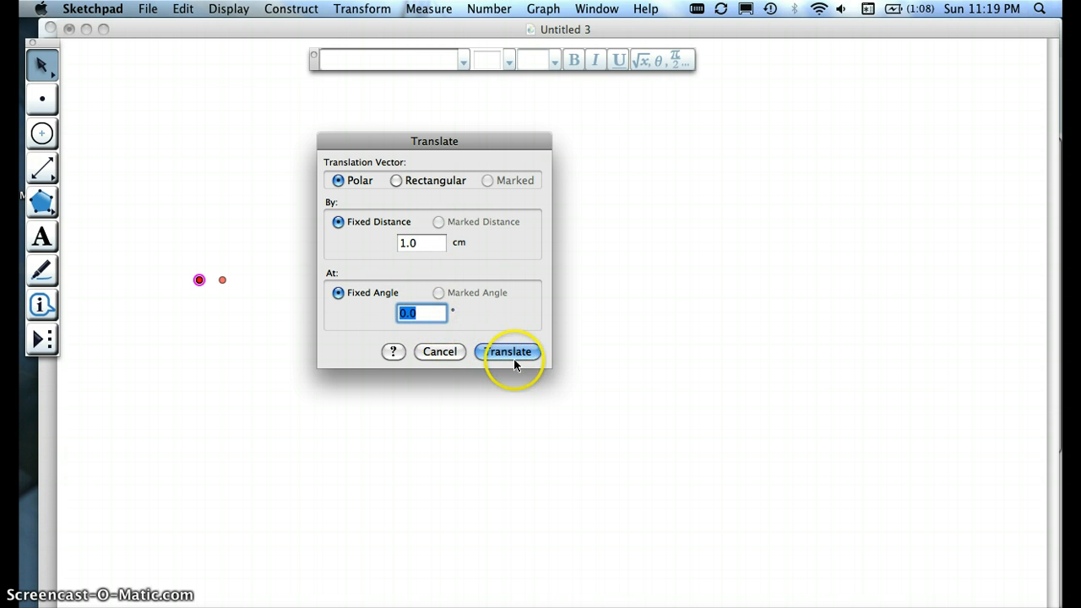
click(511, 352)
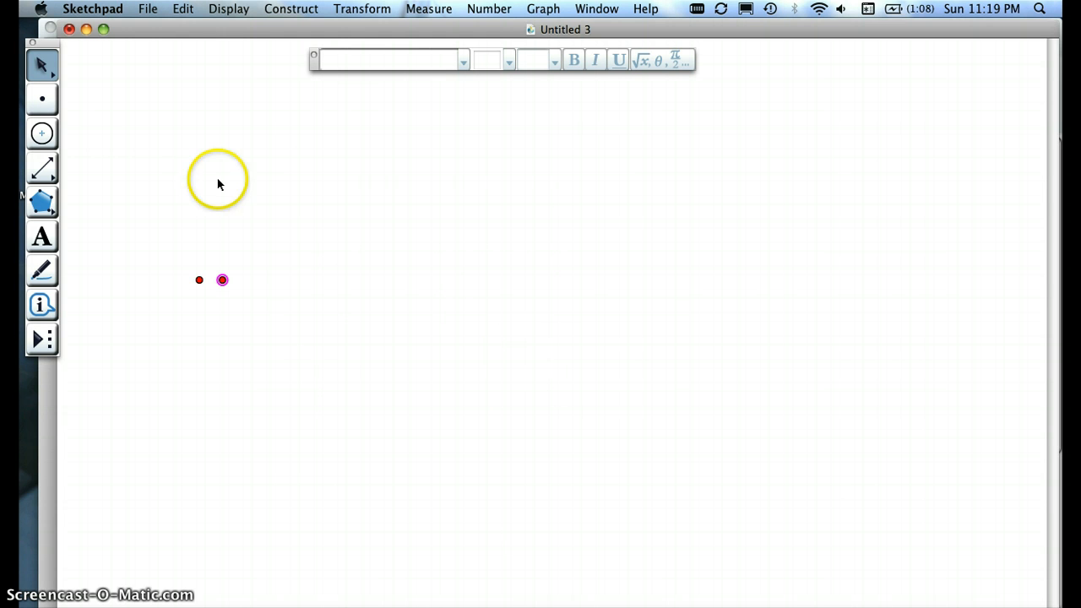
Step: Draw a horizontal ray from the original point through its translated image, and hide the translated point
drag(42, 169, 113, 171)
drag(199, 279, 222, 279)
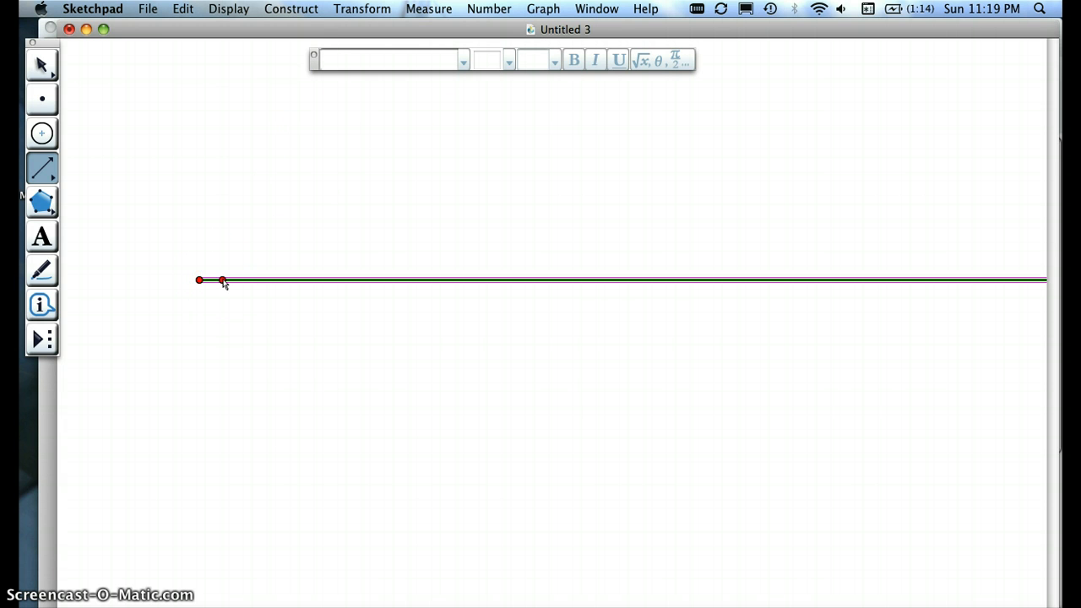
click(44, 66)
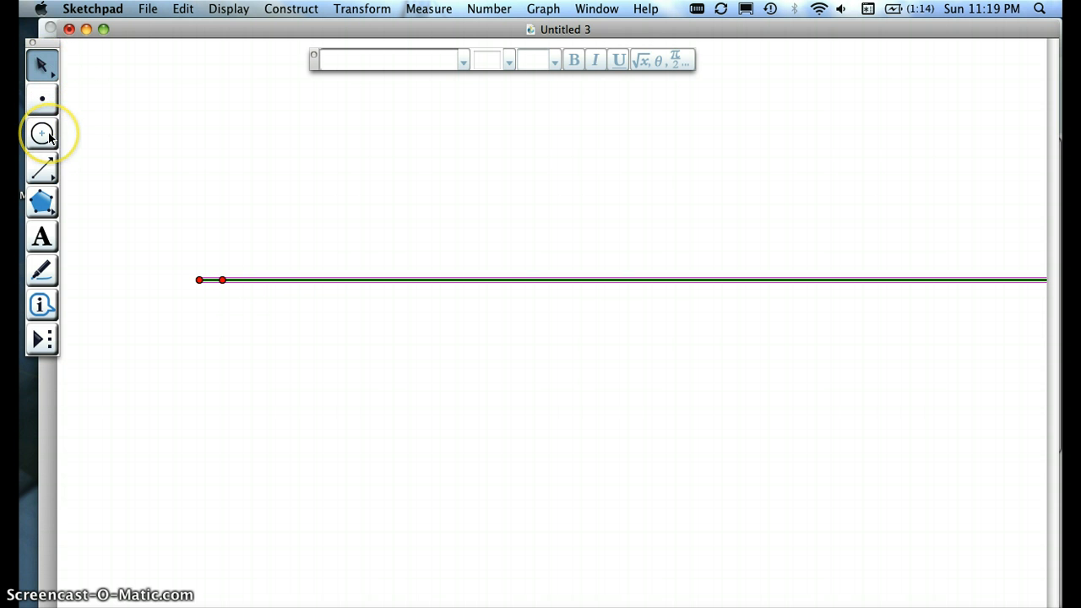
click(109, 252)
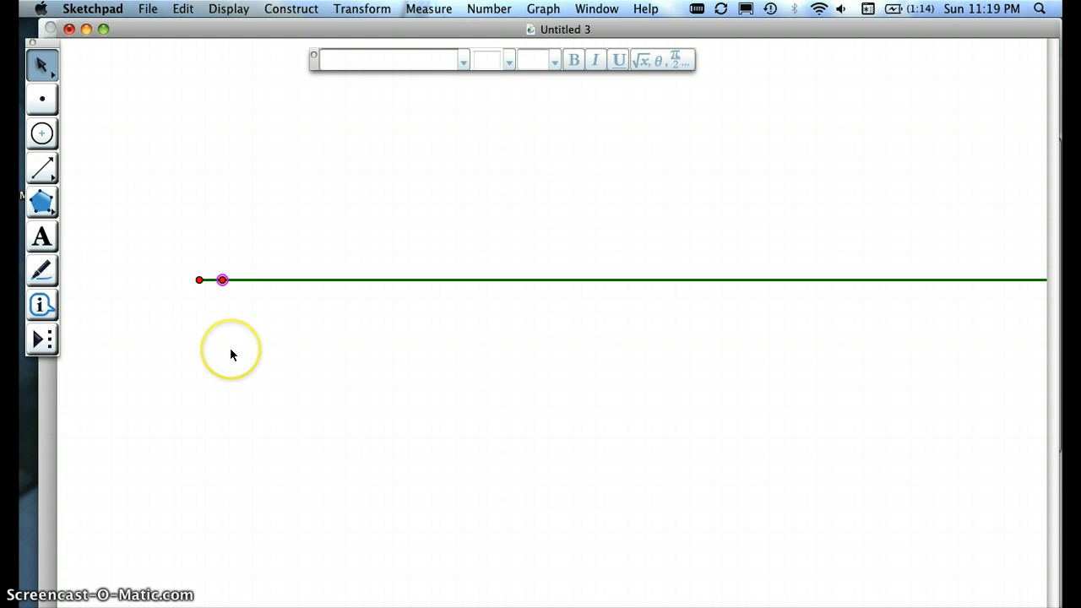
key(super+h)
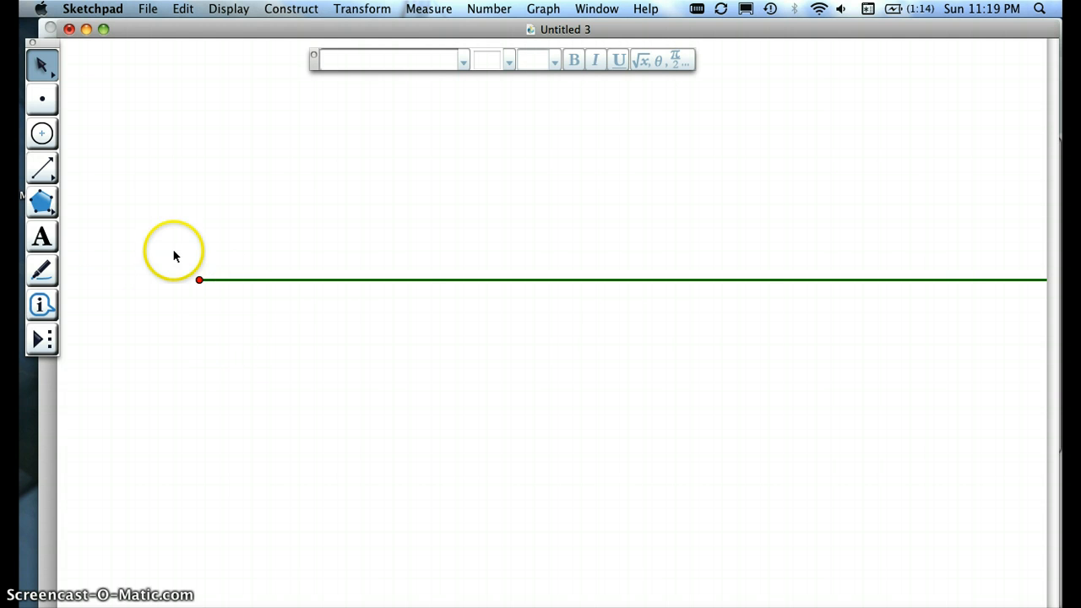
Step: Draw a circle centered on the ray's endpoint with its radius point placed on the ray
click(43, 135)
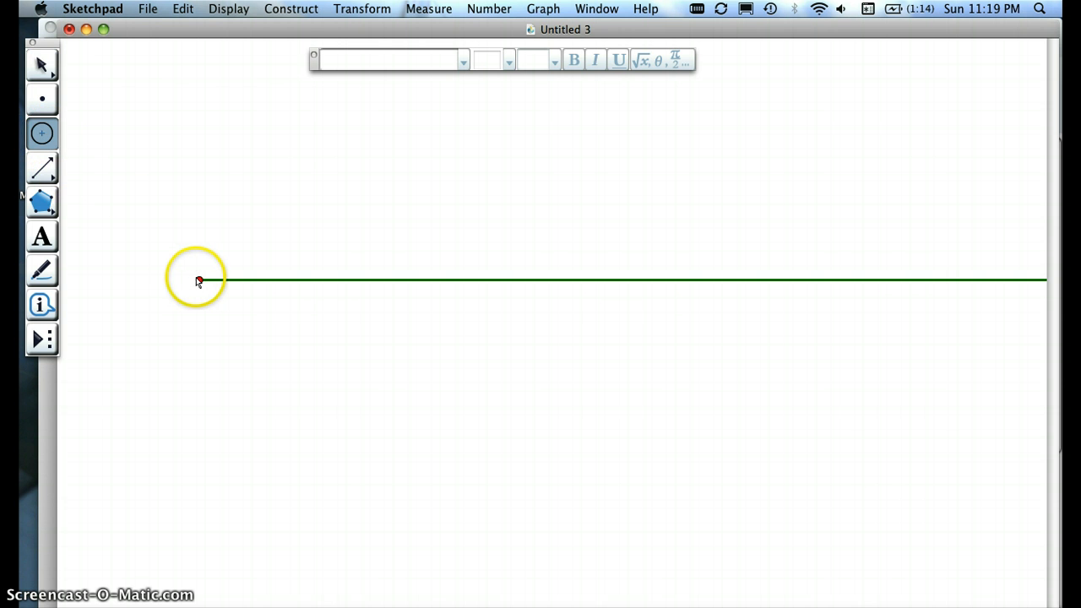
drag(200, 280, 253, 278)
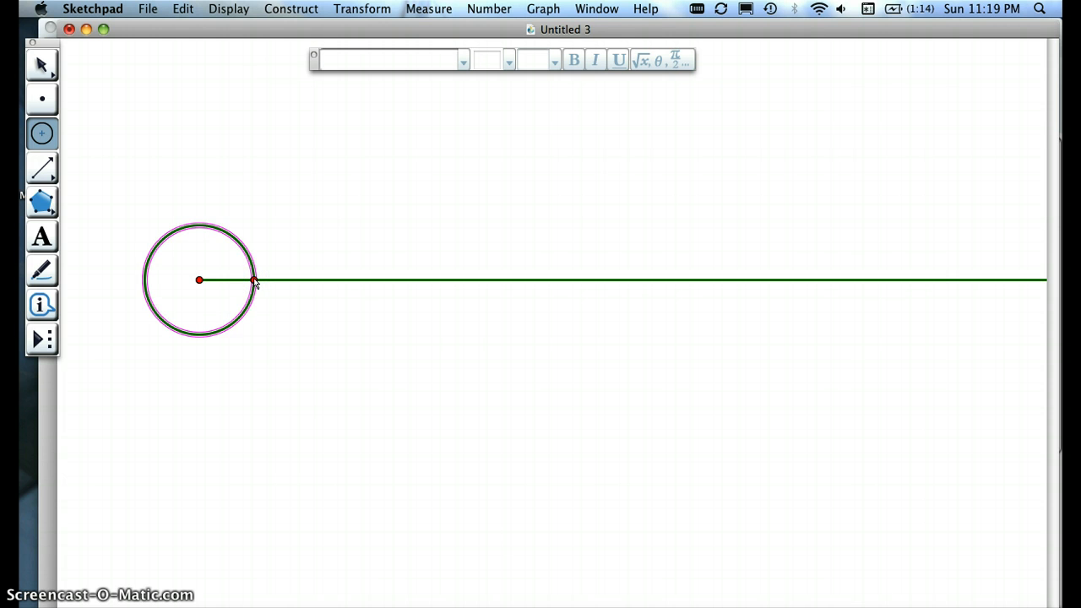
key(Escape)
Step: Add a point on the circle above the ray and slide it slightly farther up the circle
click(41, 99)
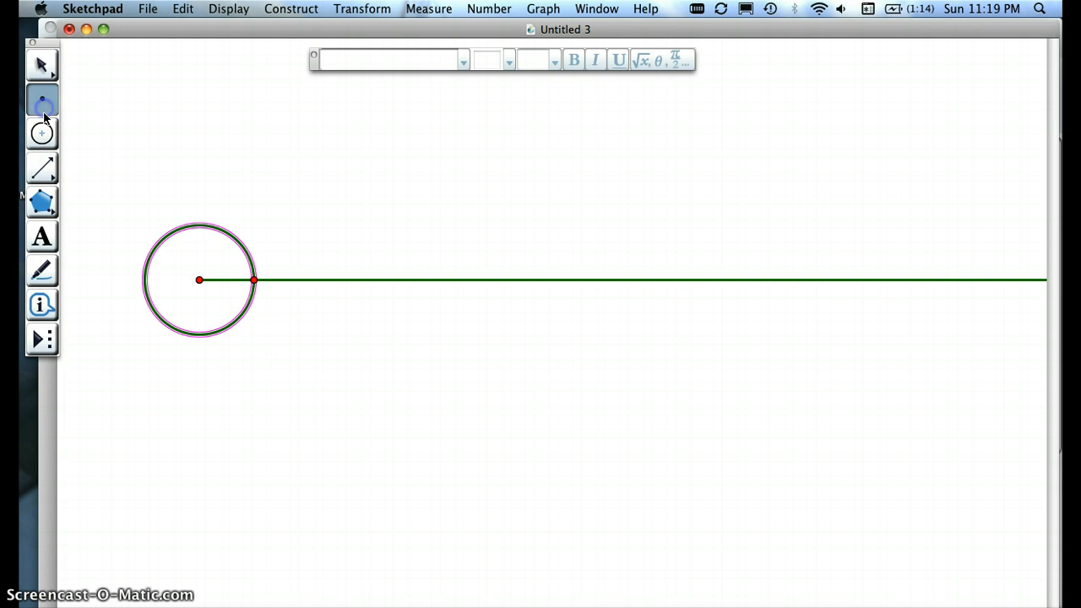
click(228, 253)
drag(231, 253, 244, 248)
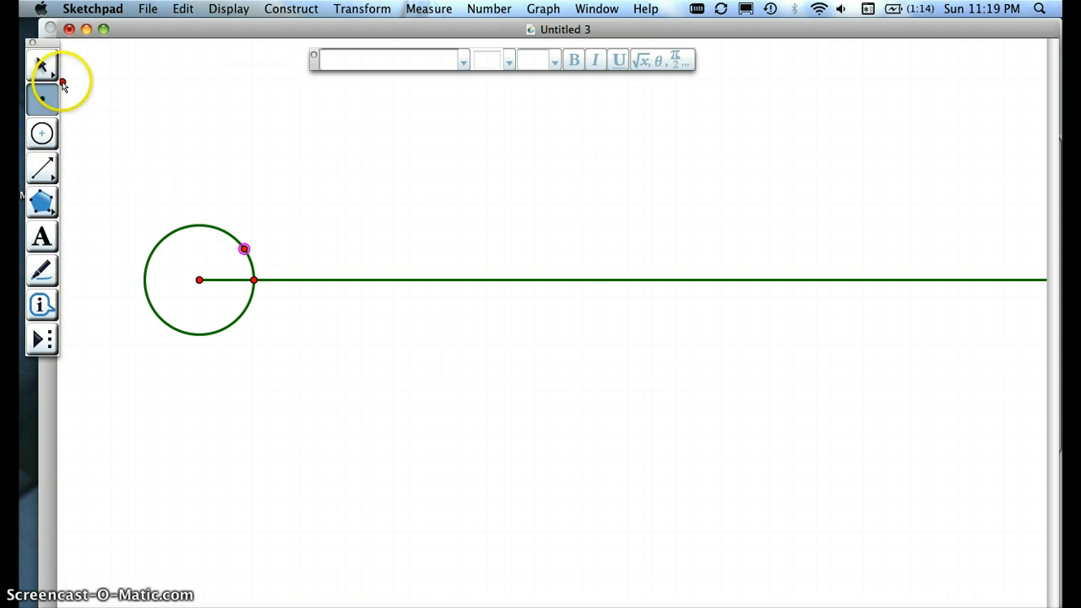
click(44, 57)
click(271, 323)
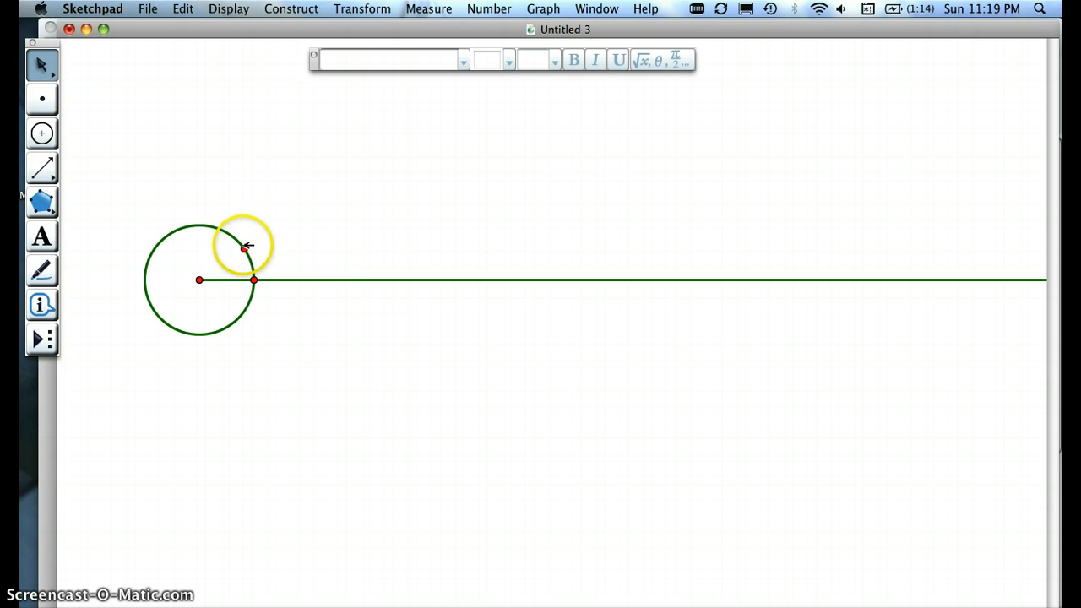
click(241, 240)
click(270, 337)
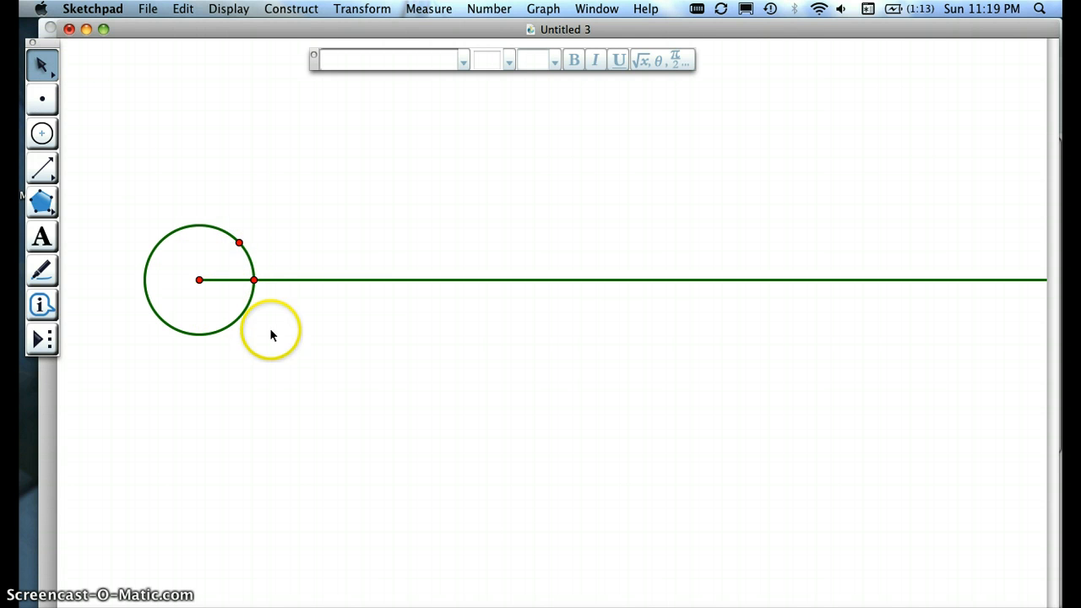
Step: Construct an arc on the circle from the point on the ray to the point above it
click(255, 279)
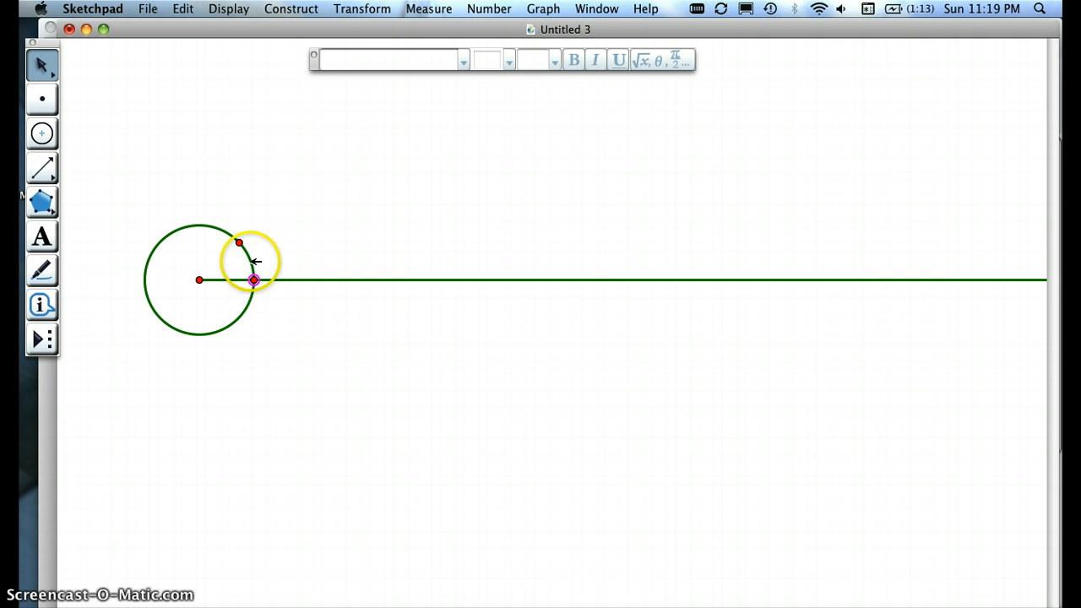
click(255, 262)
click(240, 243)
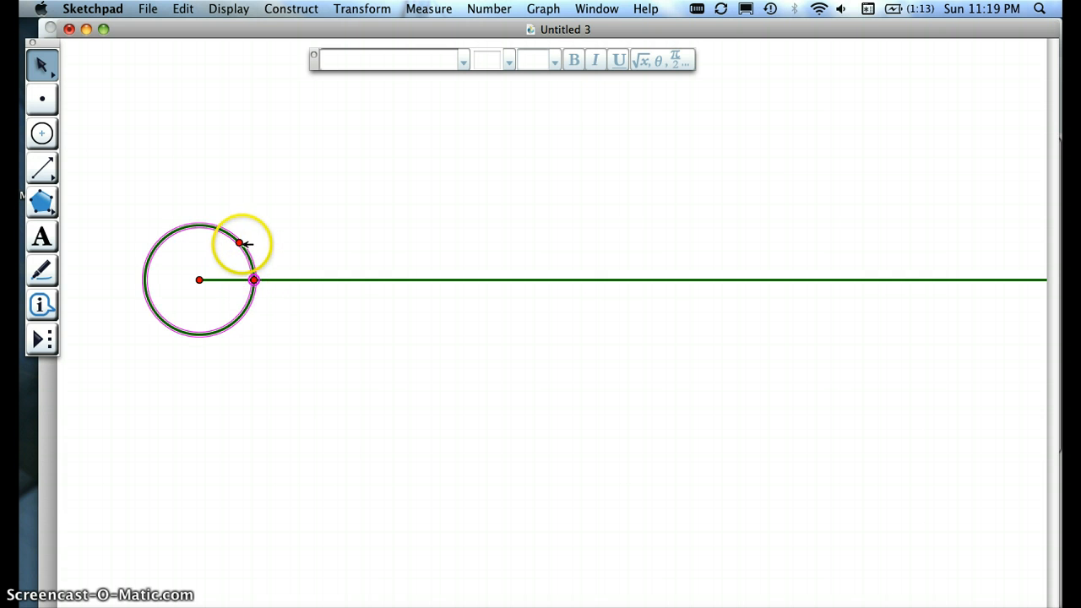
click(307, 9)
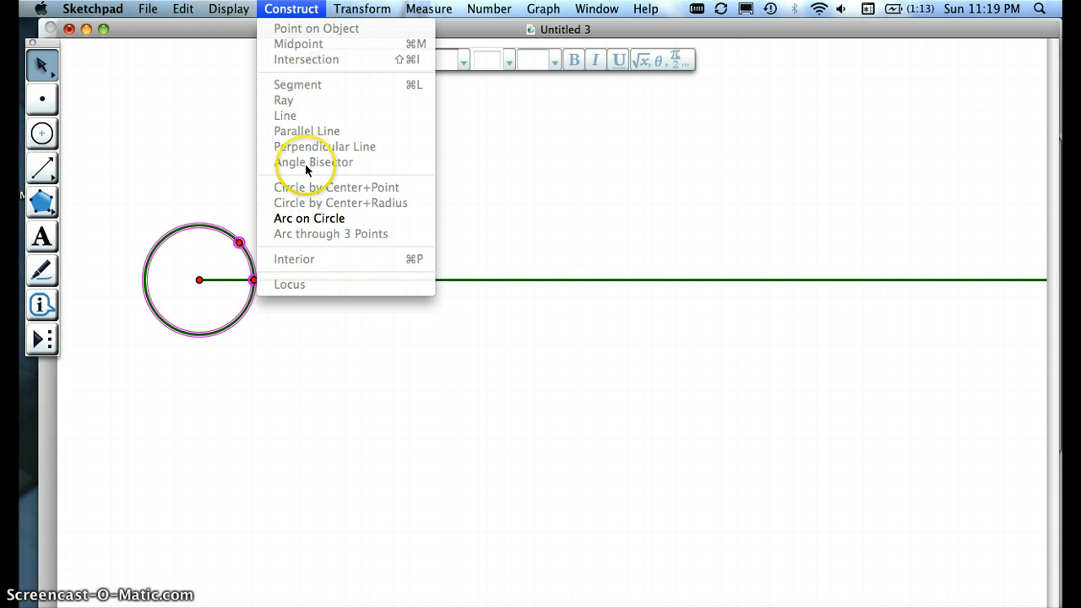
click(308, 221)
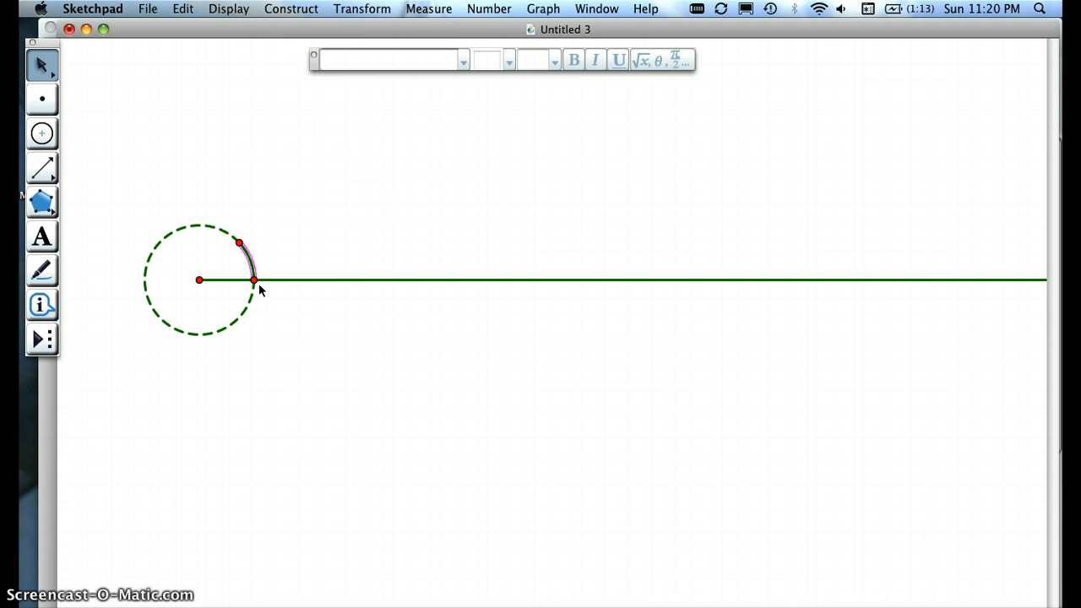
Step: Measure the arc length of the new arc and clear the selection
click(428, 10)
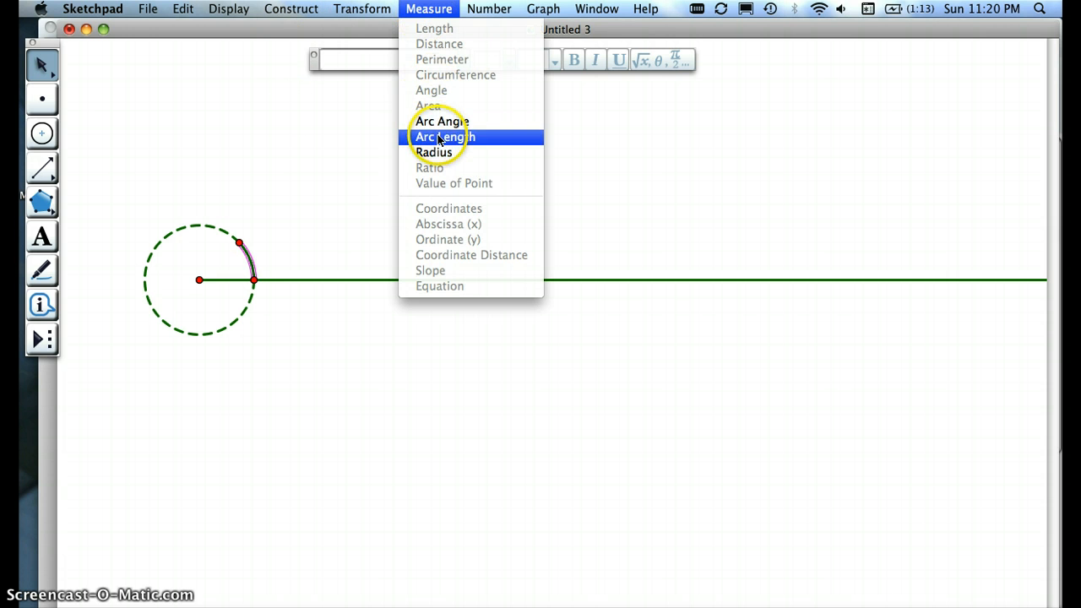
click(434, 137)
click(225, 141)
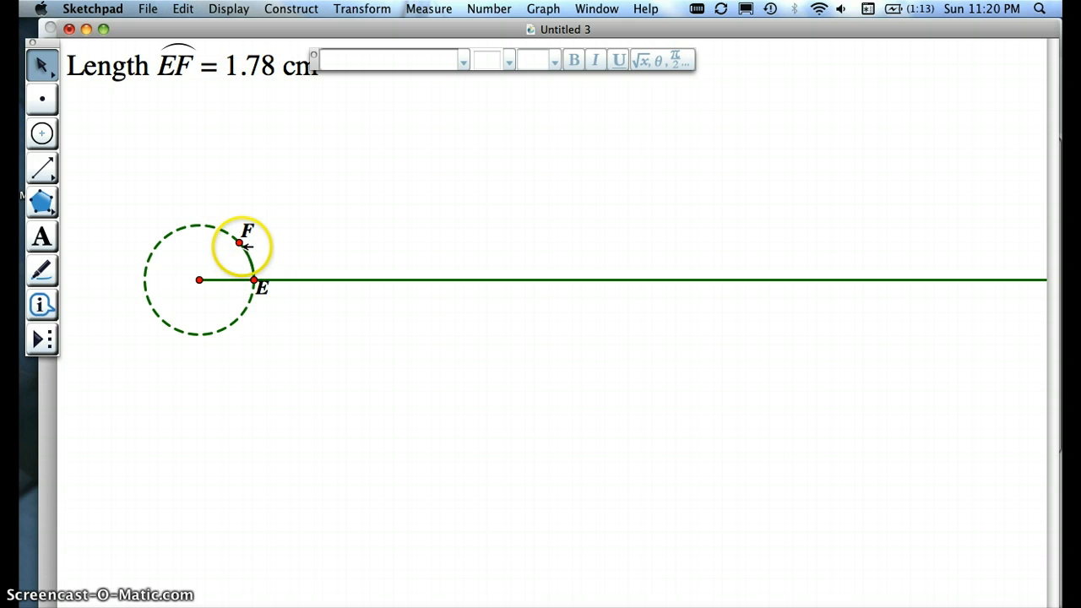
Step: Move point F up the circle until arc EF is about 2.31 cm long, and shift the construction toward the page's upper left
drag(239, 243, 244, 220)
drag(247, 279, 156, 265)
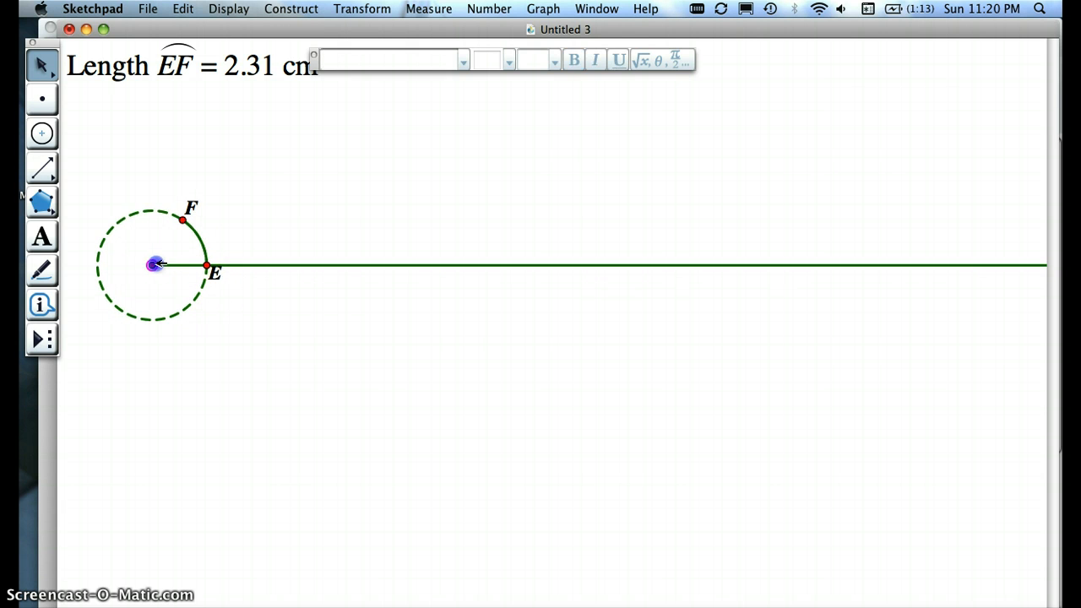
click(225, 346)
click(183, 219)
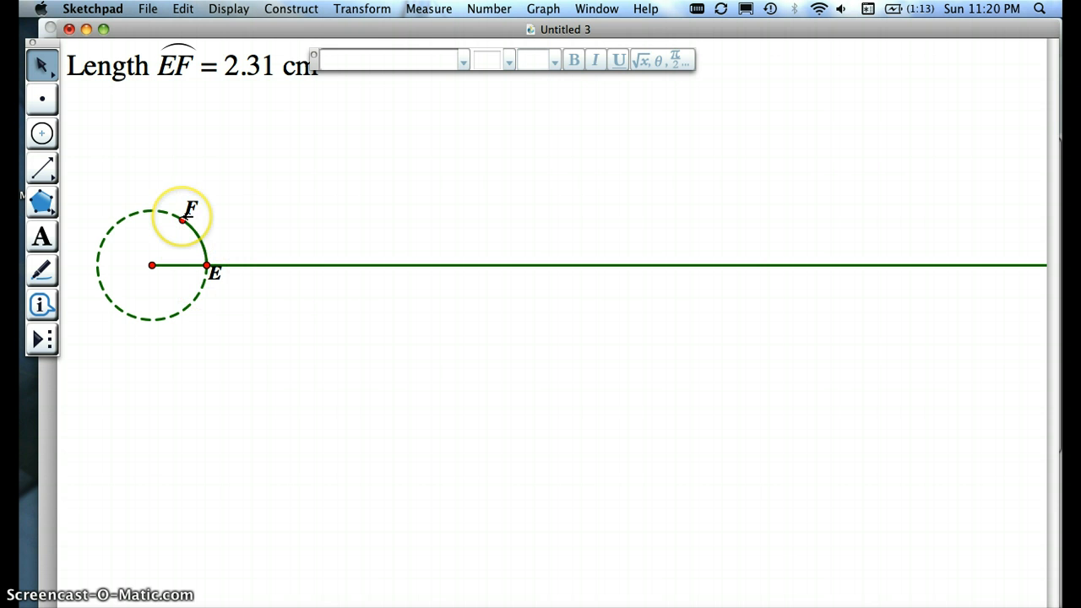
Step: Draw a segment from the circle's center to point F
drag(44, 165, 68, 168)
click(151, 265)
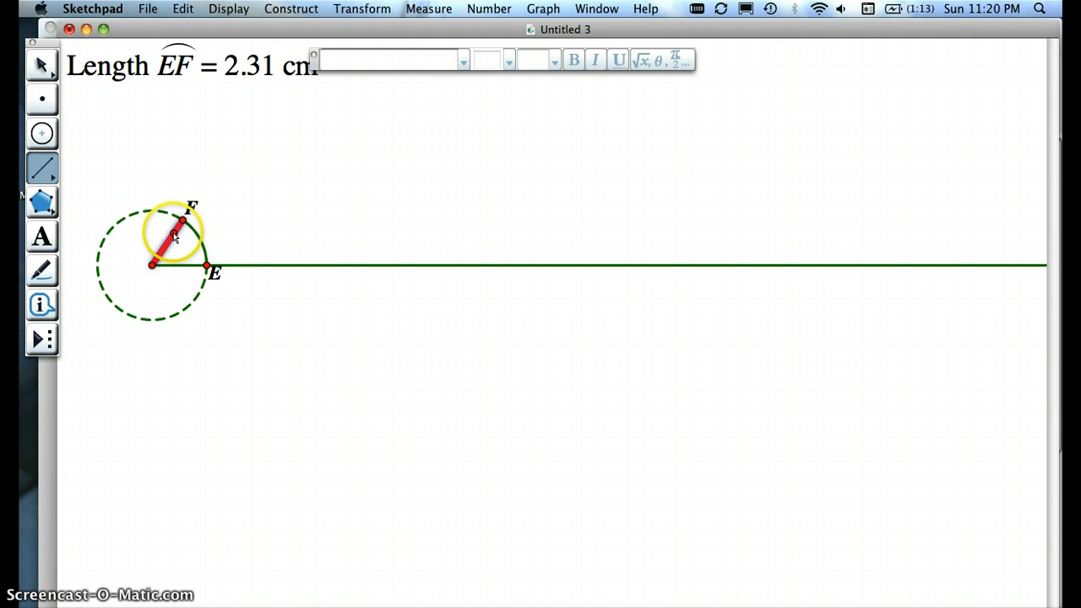
click(45, 68)
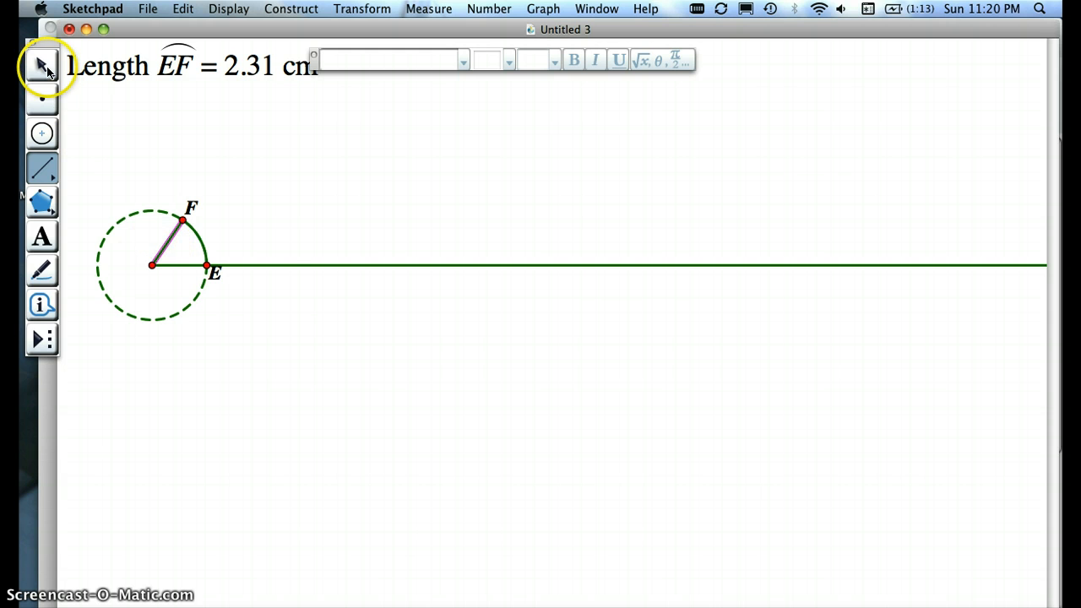
click(265, 271)
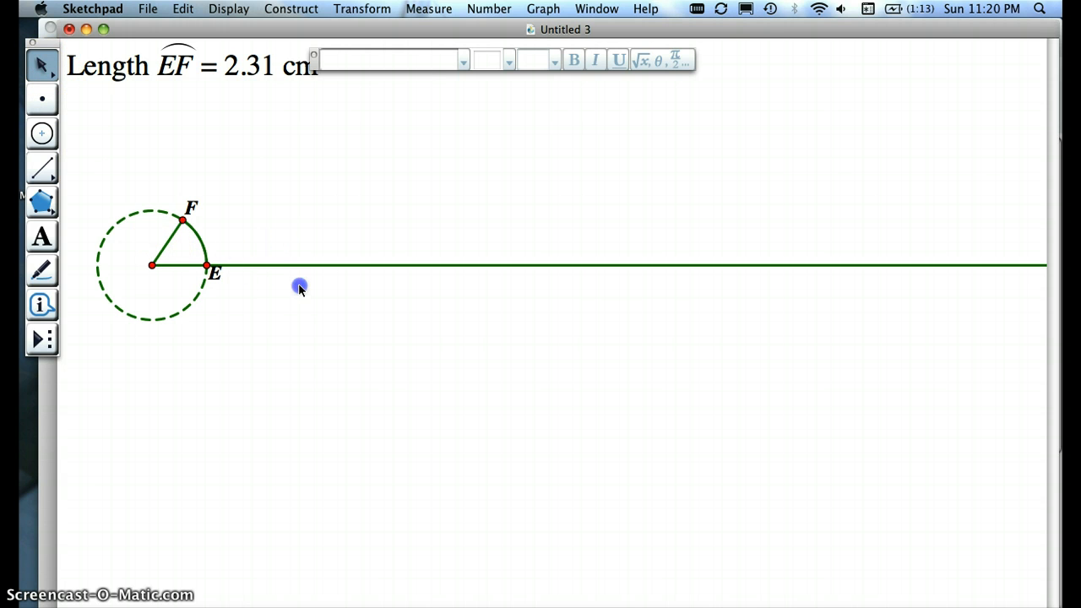
Step: Hide the horizontal ray and draw a segment from the circle's center to point E in its place
click(280, 266)
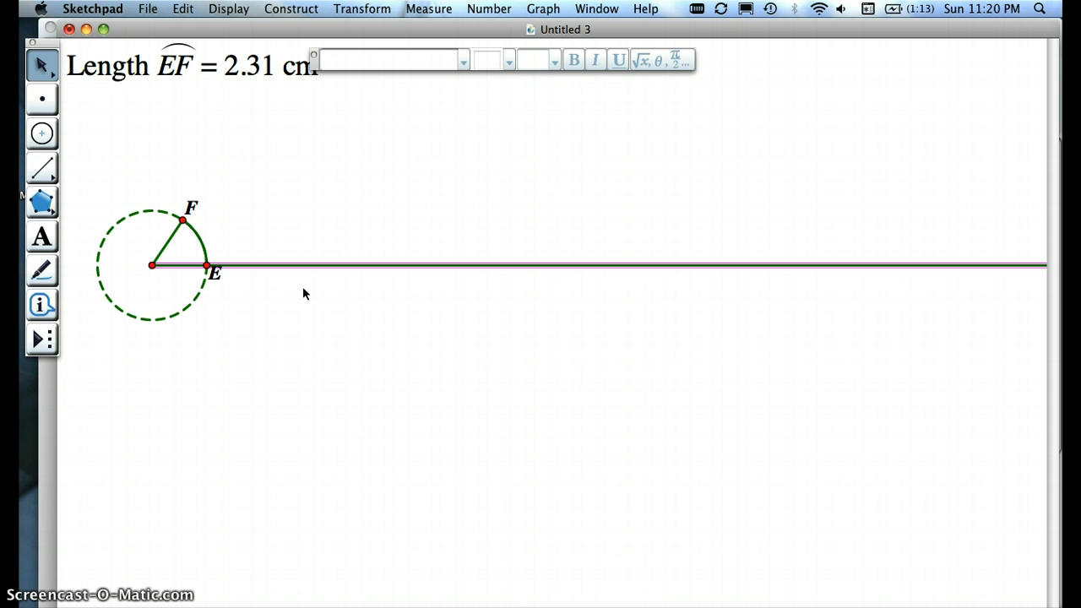
key(Delete)
click(44, 165)
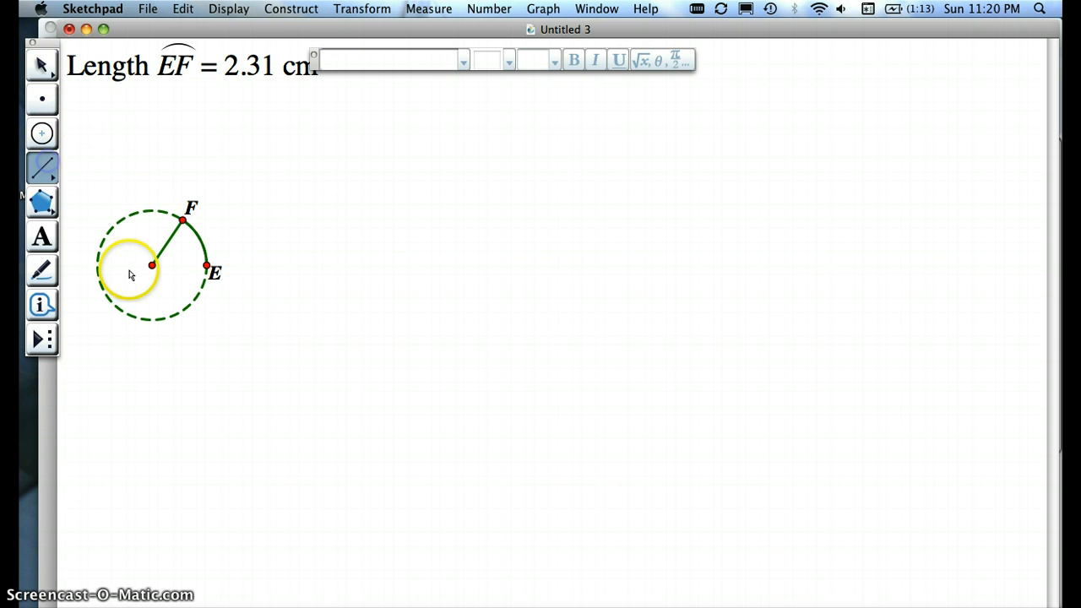
drag(152, 266, 194, 267)
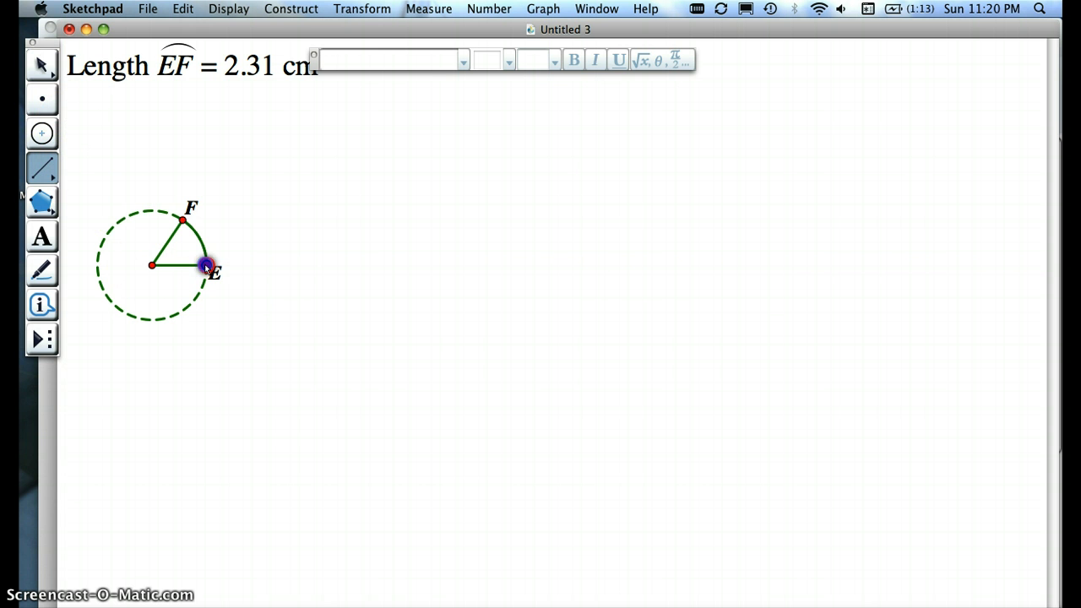
key(Escape)
click(266, 373)
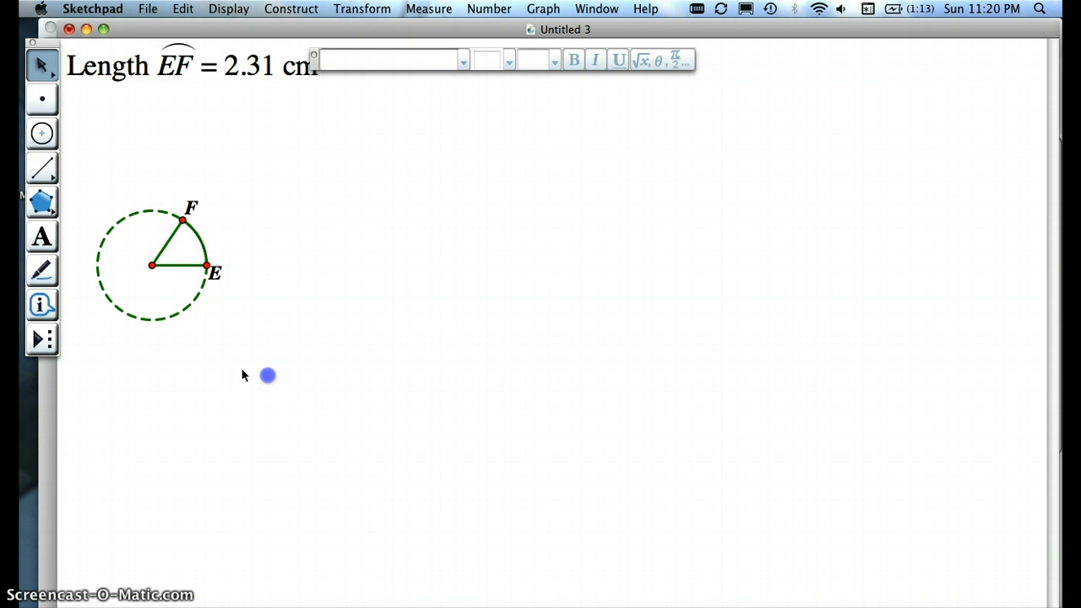
Step: Change the dashed circle's line weight to hairline, first trying thin
click(176, 318)
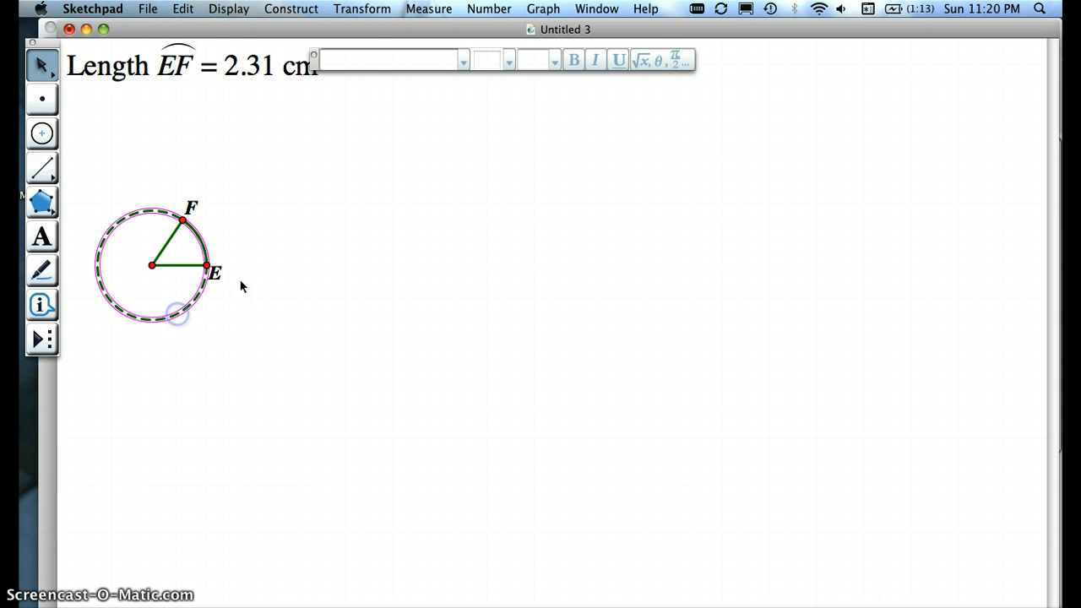
click(231, 8)
mouse_move(270, 44)
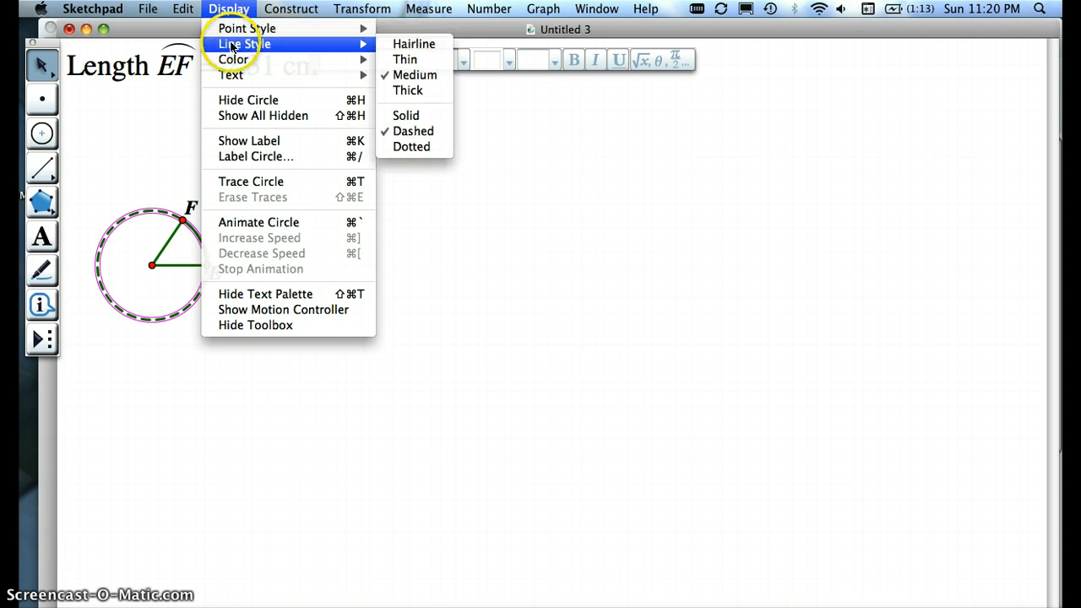
click(401, 61)
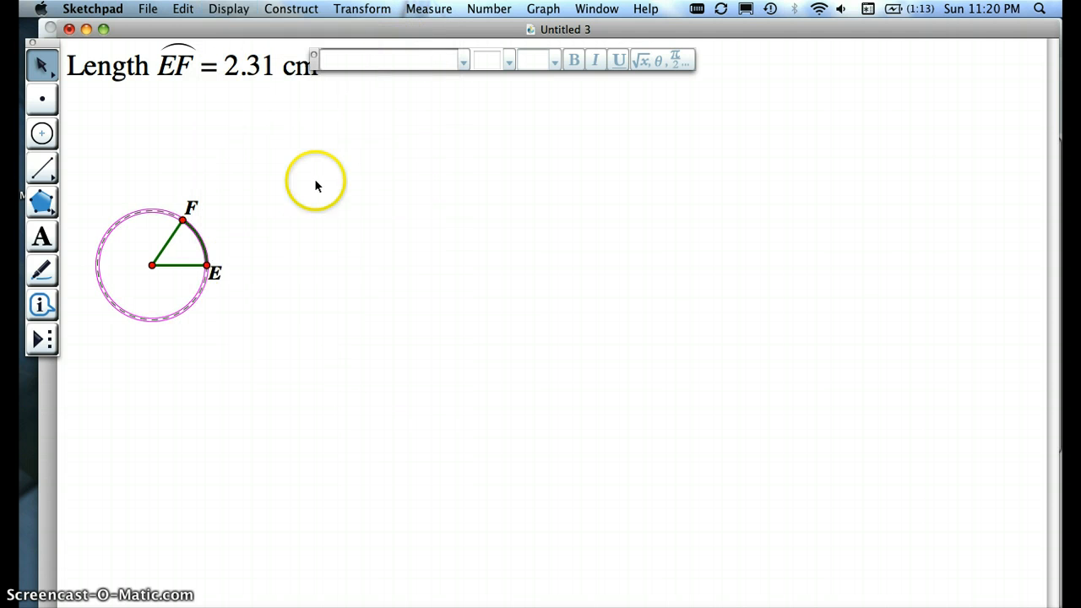
click(226, 8)
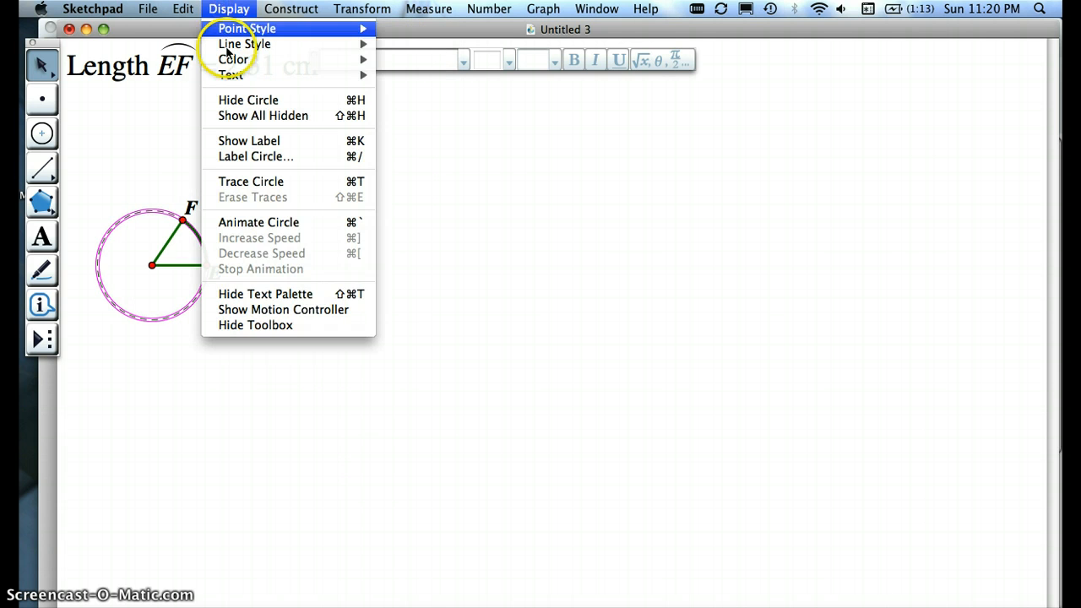
mouse_move(268, 44)
click(408, 47)
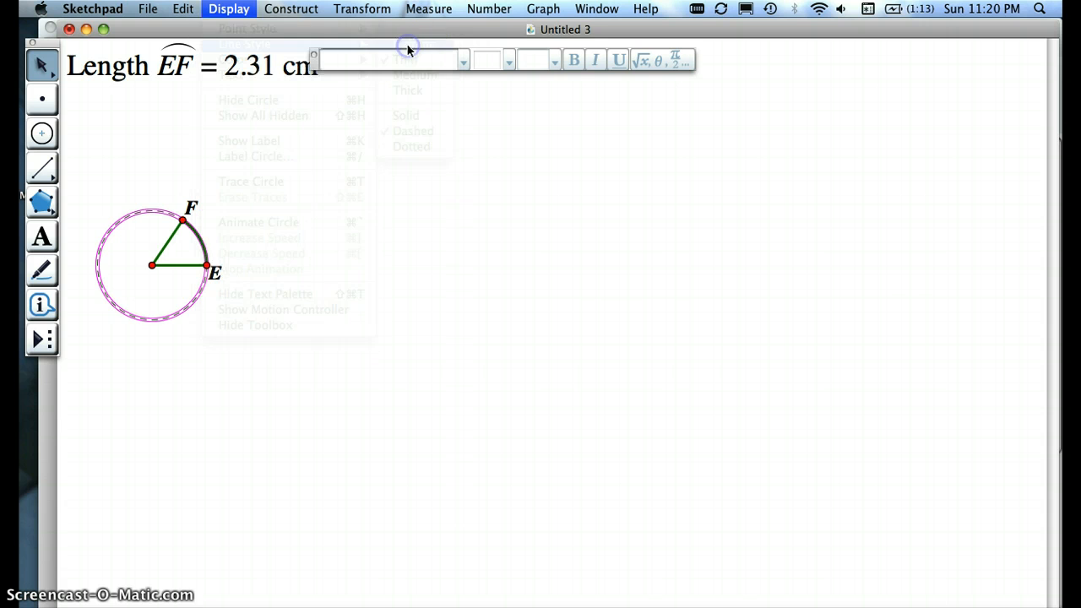
click(229, 301)
Step: Move point F along the circle until arc EF is about 2.29 cm long
click(184, 212)
mouse_move(184, 213)
mouse_down()
mouse_move(92, 241)
mouse_move(169, 316)
mouse_move(213, 226)
mouse_move(113, 232)
mouse_move(147, 343)
mouse_move(228, 234)
mouse_move(131, 216)
mouse_move(175, 337)
mouse_move(208, 220)
mouse_move(194, 232)
mouse_move(184, 222)
mouse_up()
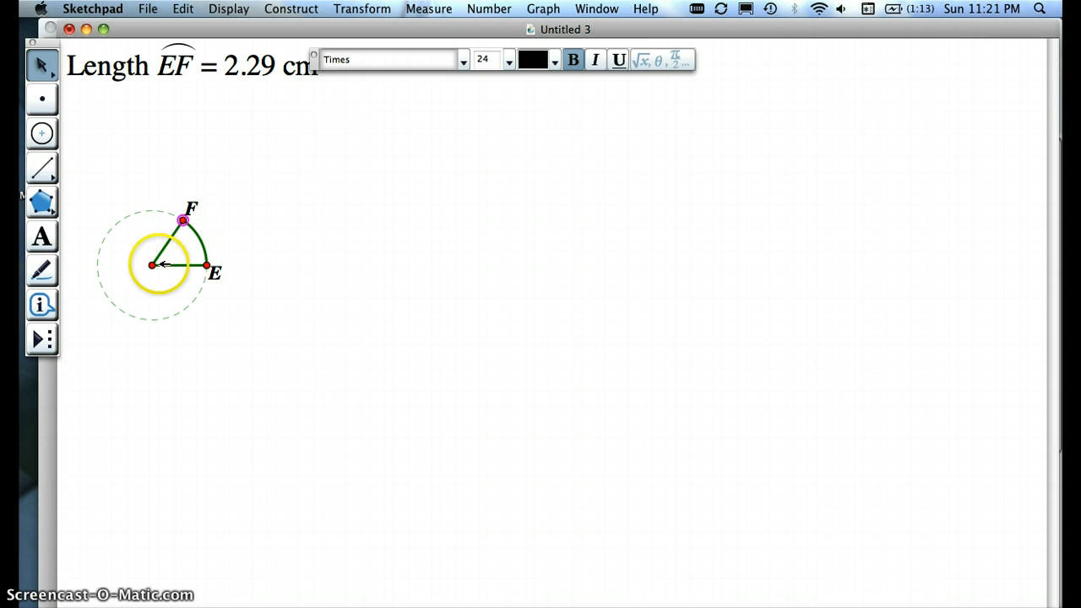
click(222, 217)
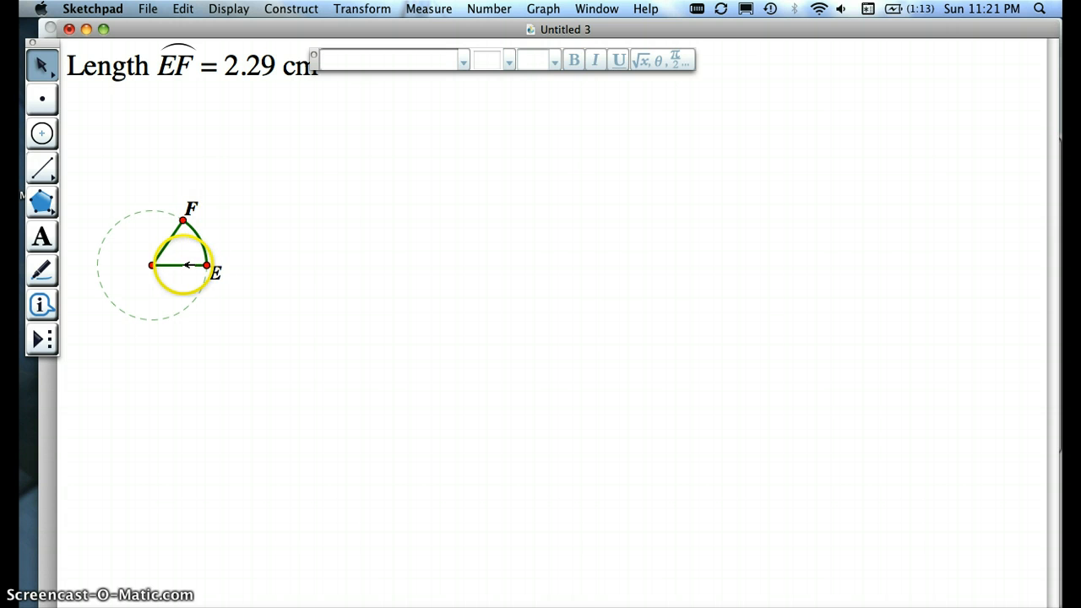
Step: Measure the length of the horizontal radius from the circle's center to point E
click(188, 264)
click(371, 9)
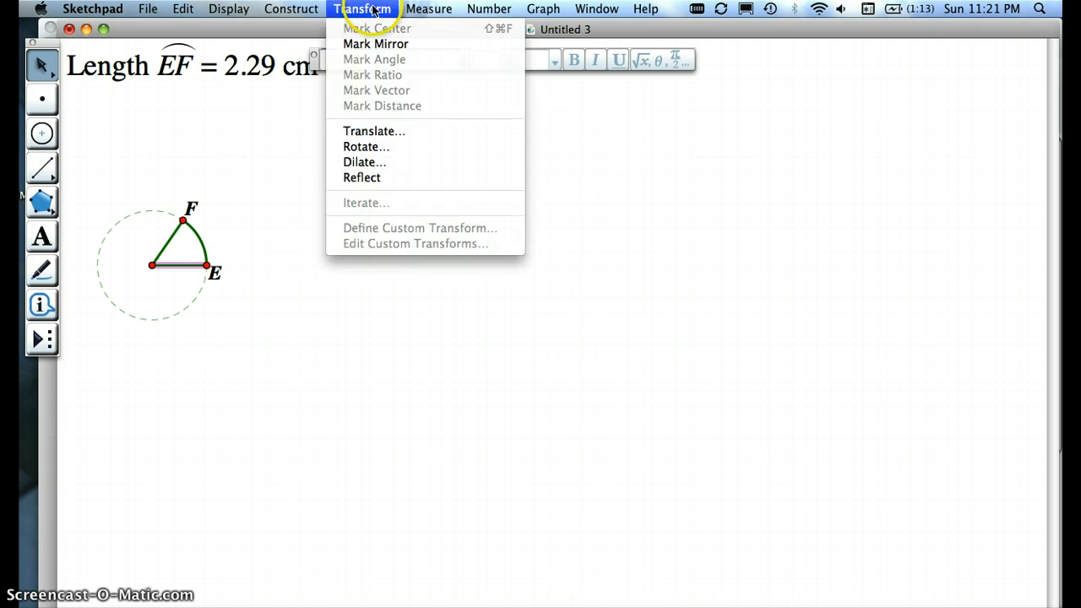
mouse_move(430, 10)
click(433, 30)
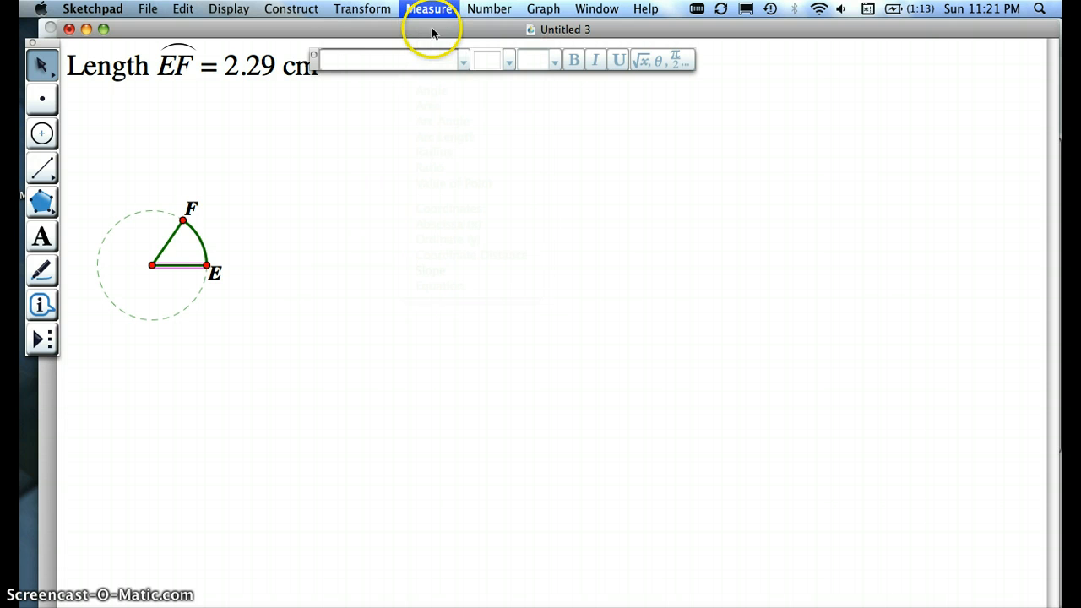
click(262, 167)
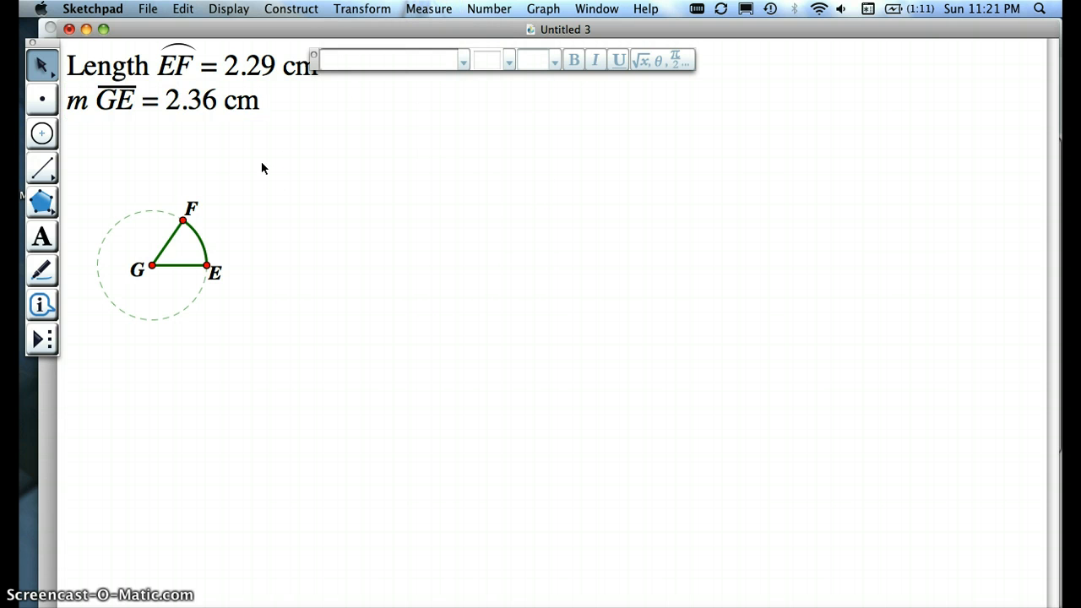
Step: Calculate the arc length EF divided by the length of segment GE, and place the ratio below the circle
key(alt+=)
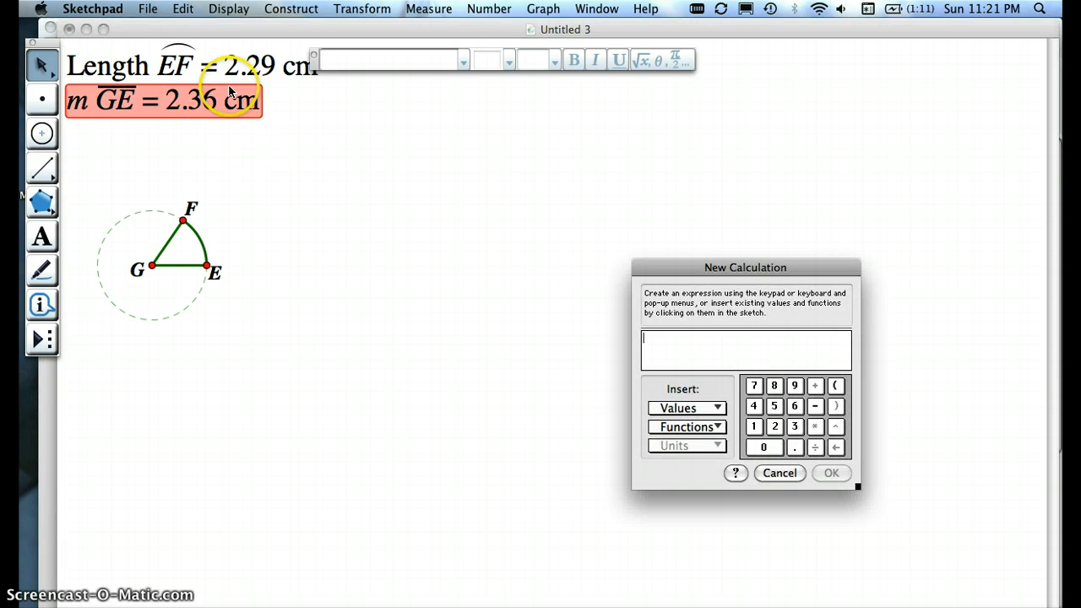
click(215, 65)
text(/)
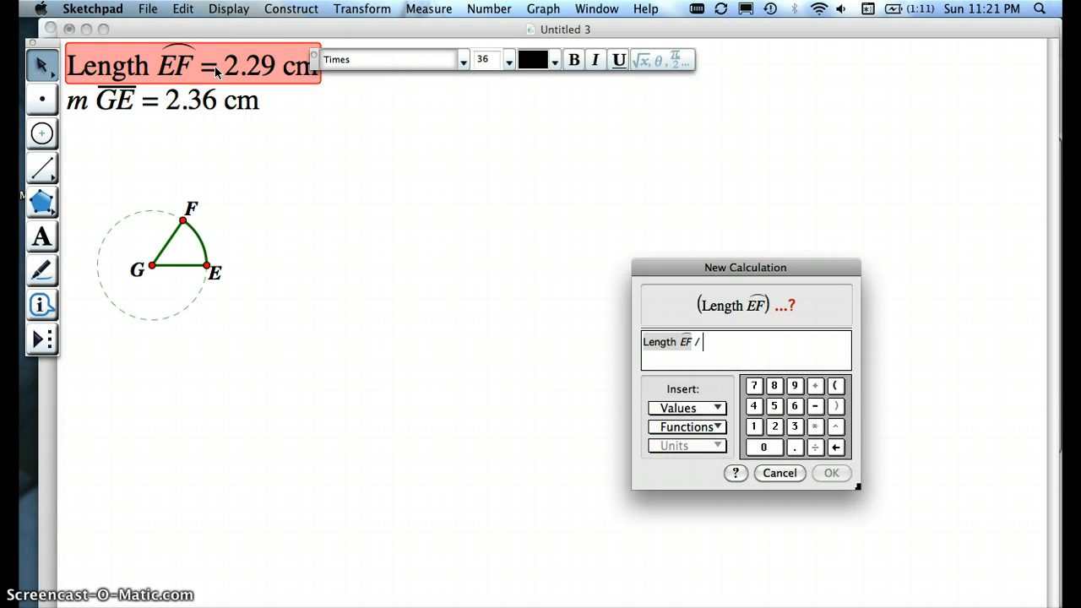
click(194, 98)
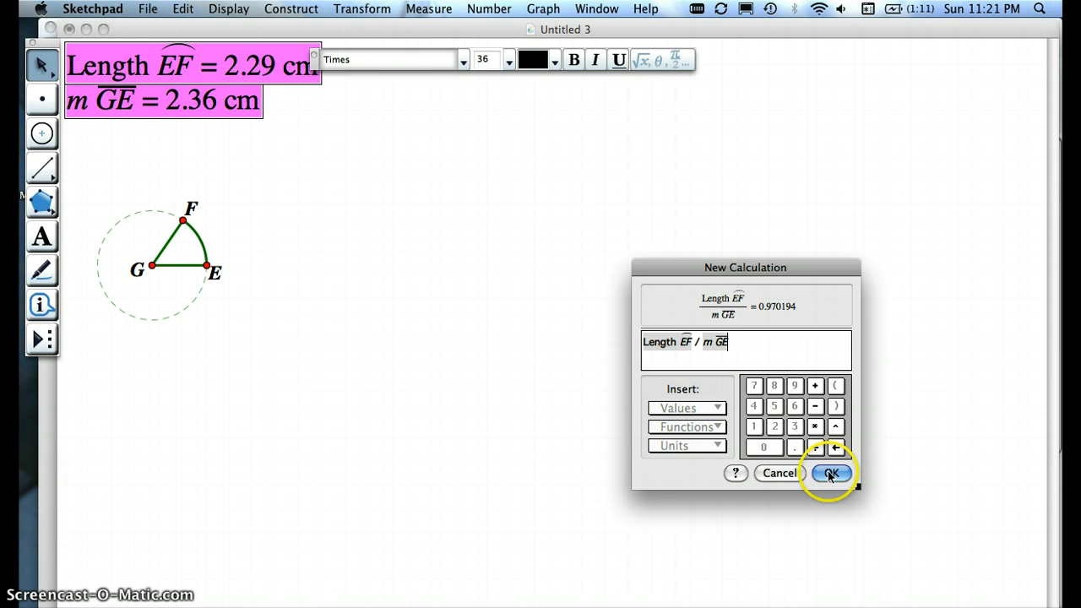
click(830, 474)
drag(241, 178, 314, 399)
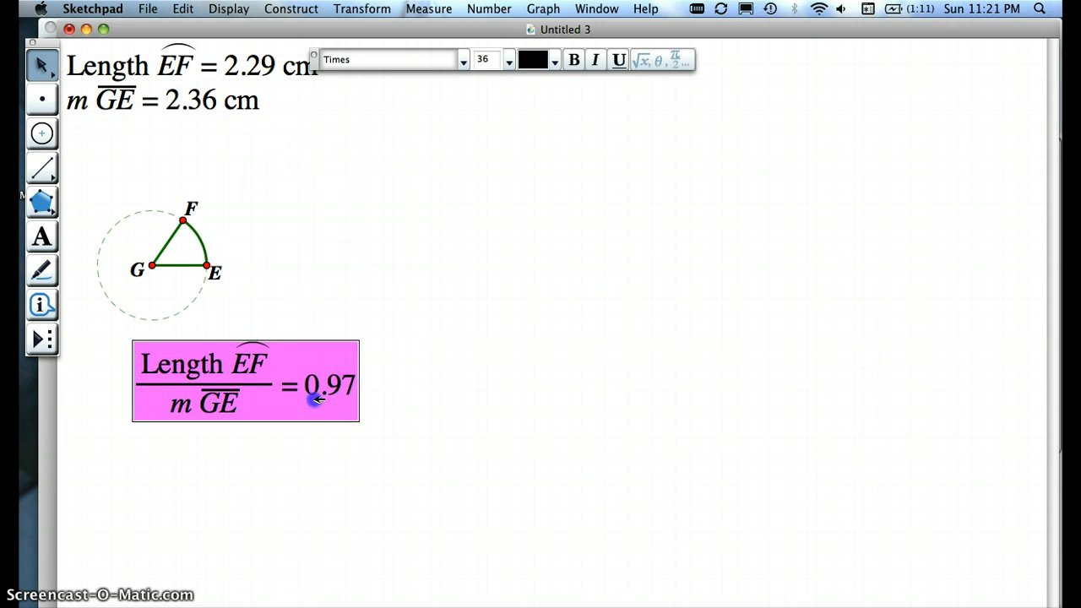
click(421, 329)
Step: Move point F up to the circle's topmost point and back until arc EF is about 2.16 cm long
click(183, 219)
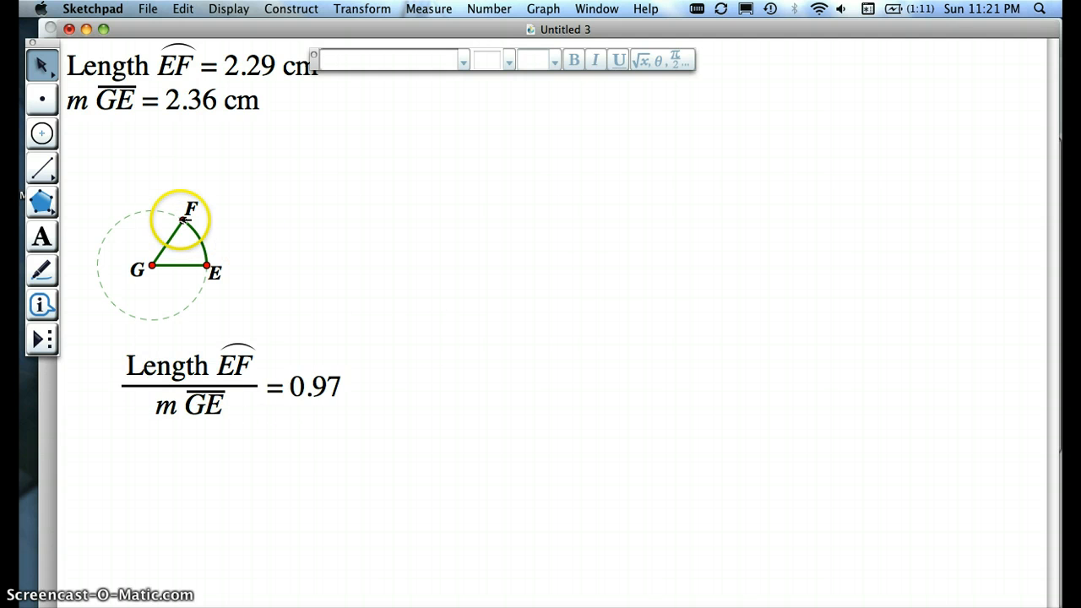
drag(183, 219, 151, 205)
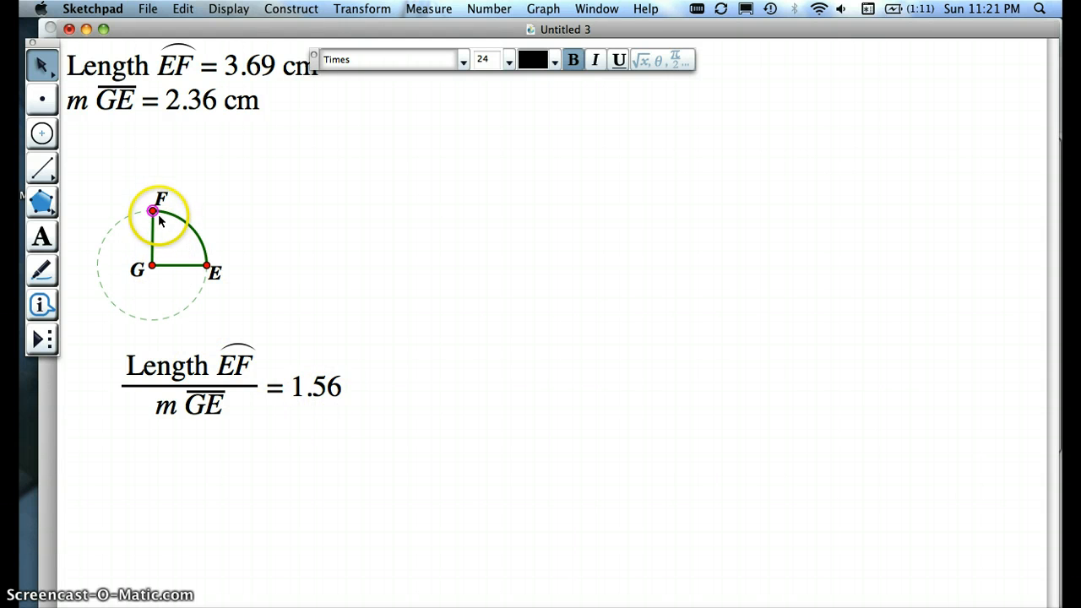
drag(153, 209, 199, 207)
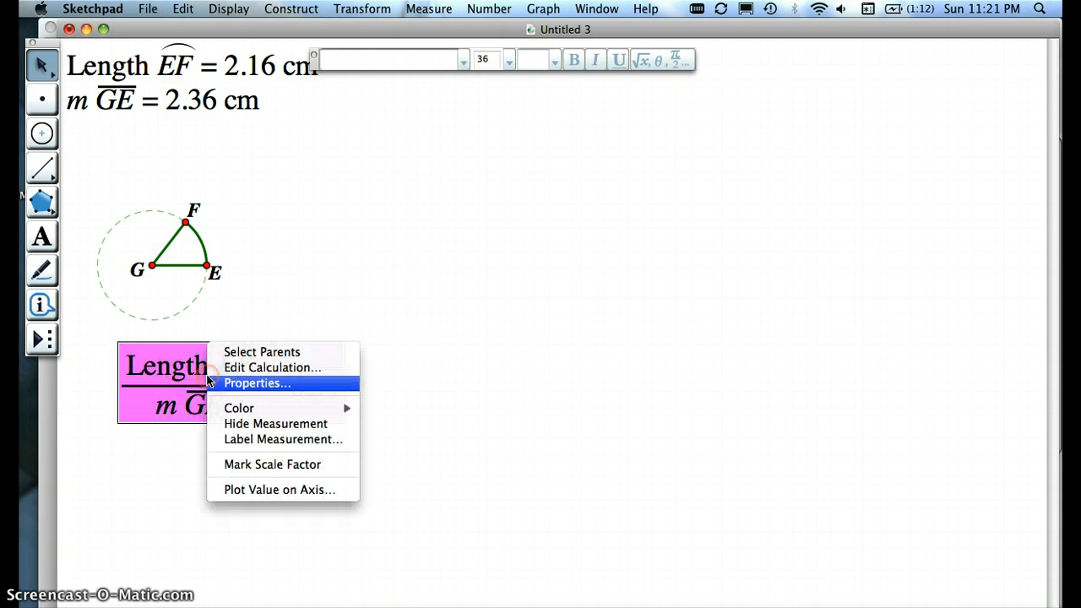
Step: Label the arc-to-radius ratio "alpha" and shift it slightly to sit under the circle
right_click(209, 344)
click(258, 383)
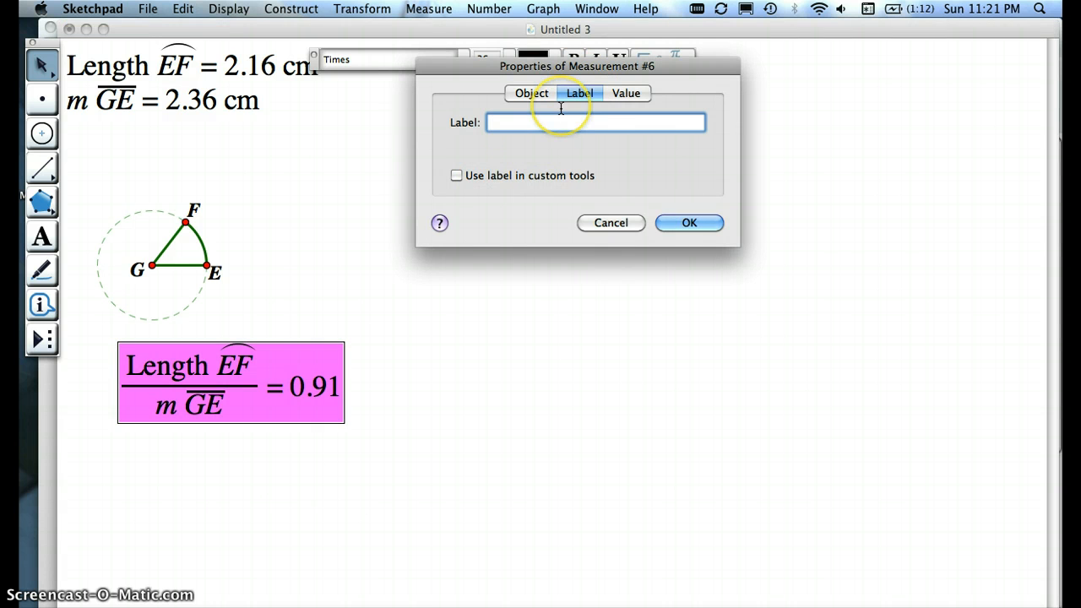
text(alpha)
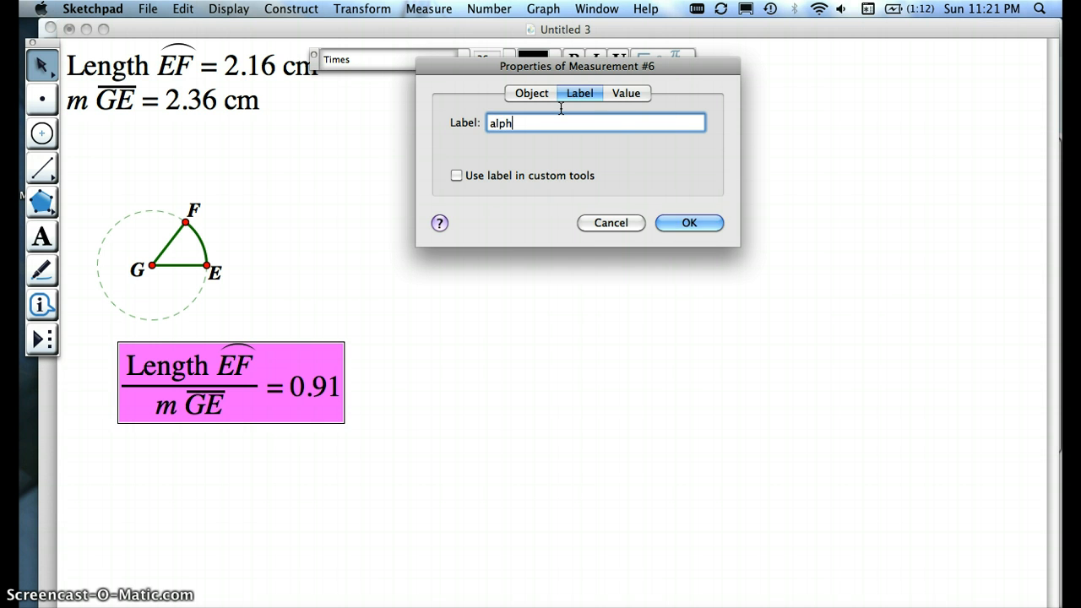
key(Return)
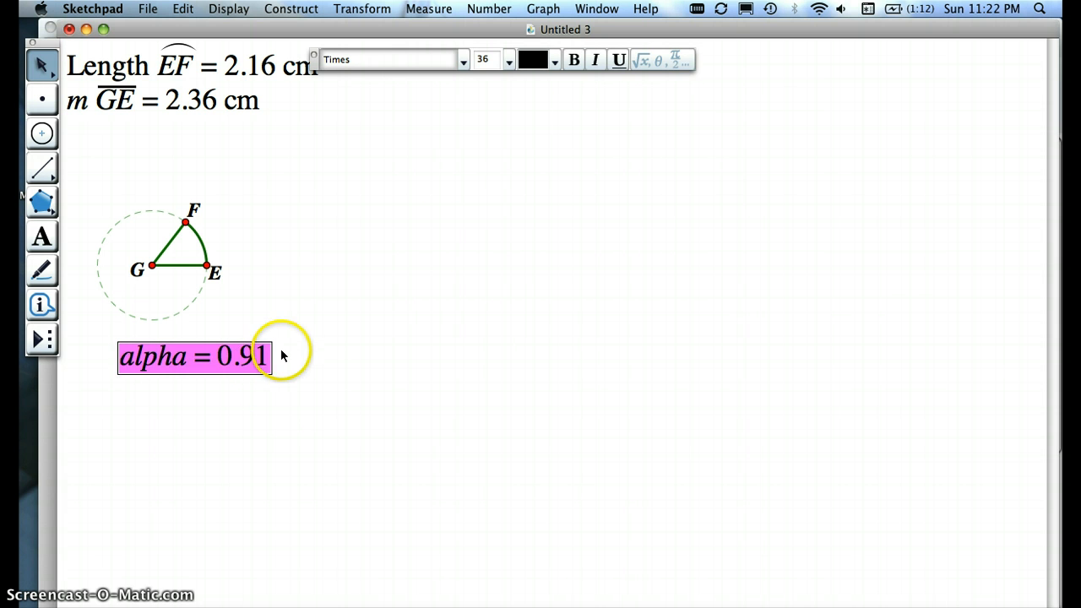
drag(221, 357, 205, 359)
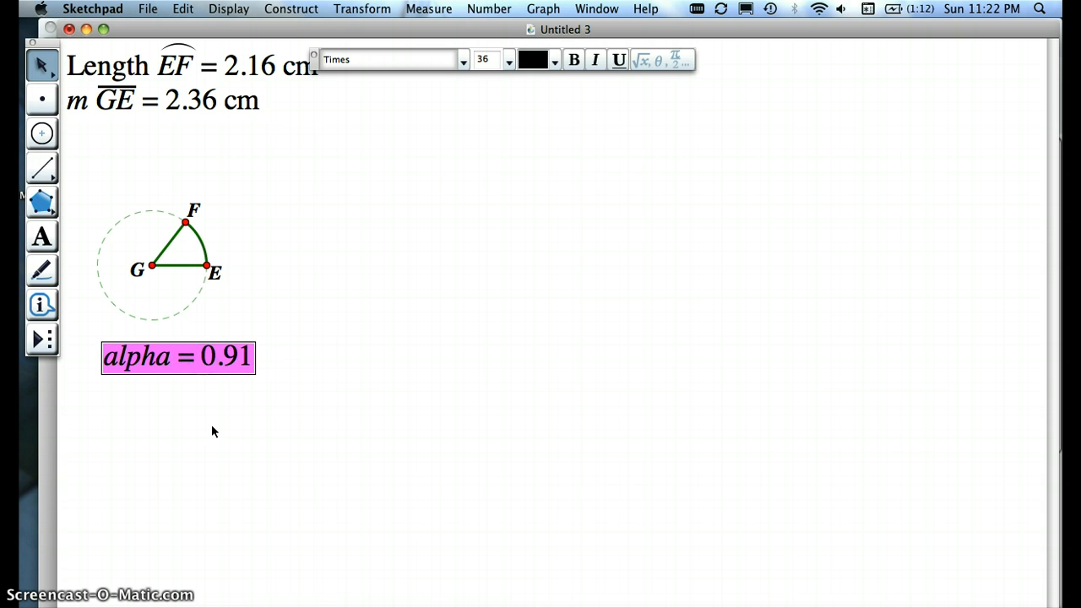
click(212, 427)
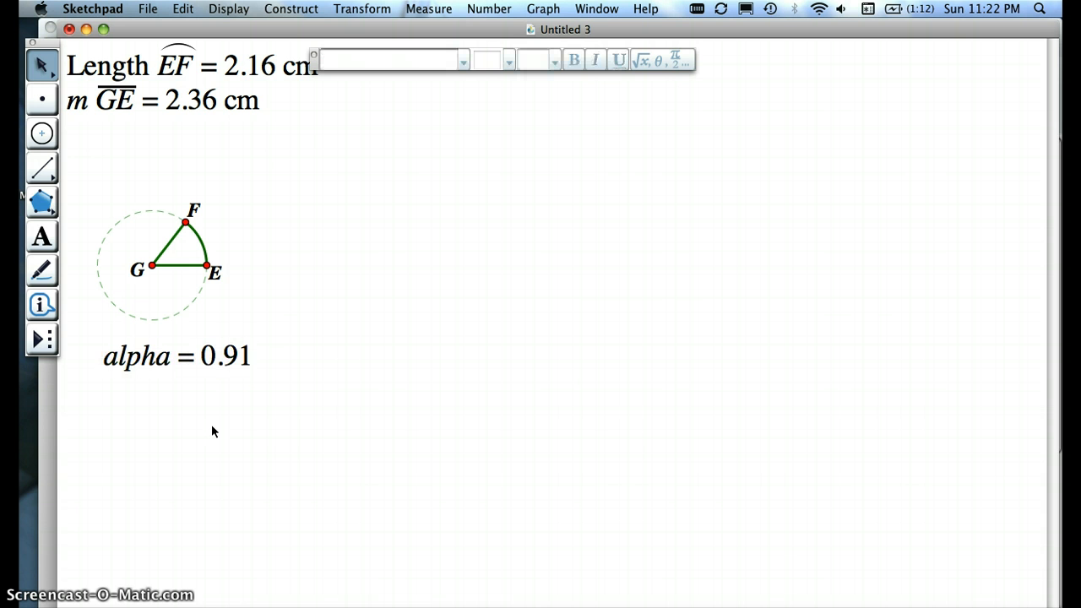
Step: Adjust point F on the circle until arc EF is about 2.10 cm long
click(277, 253)
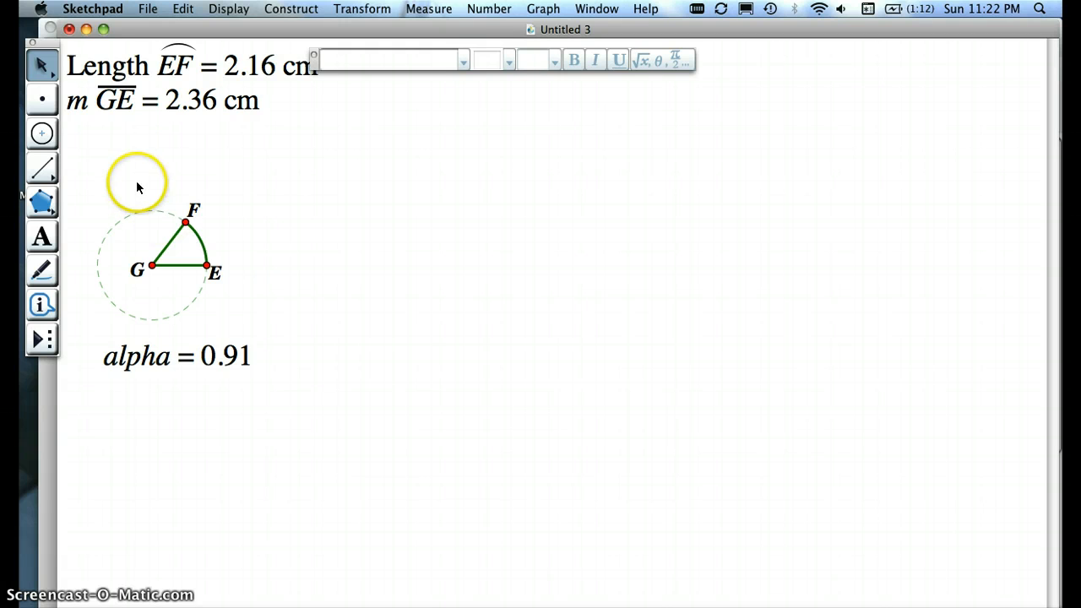
mouse_move(187, 220)
mouse_down()
mouse_move(97, 256)
mouse_move(234, 299)
mouse_move(195, 211)
mouse_up()
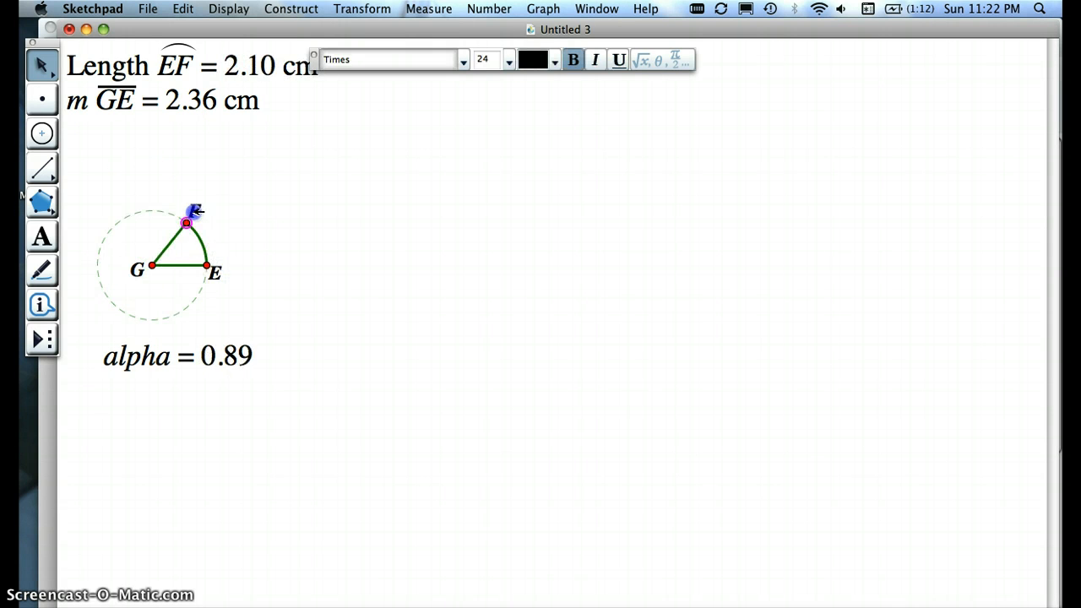
click(306, 238)
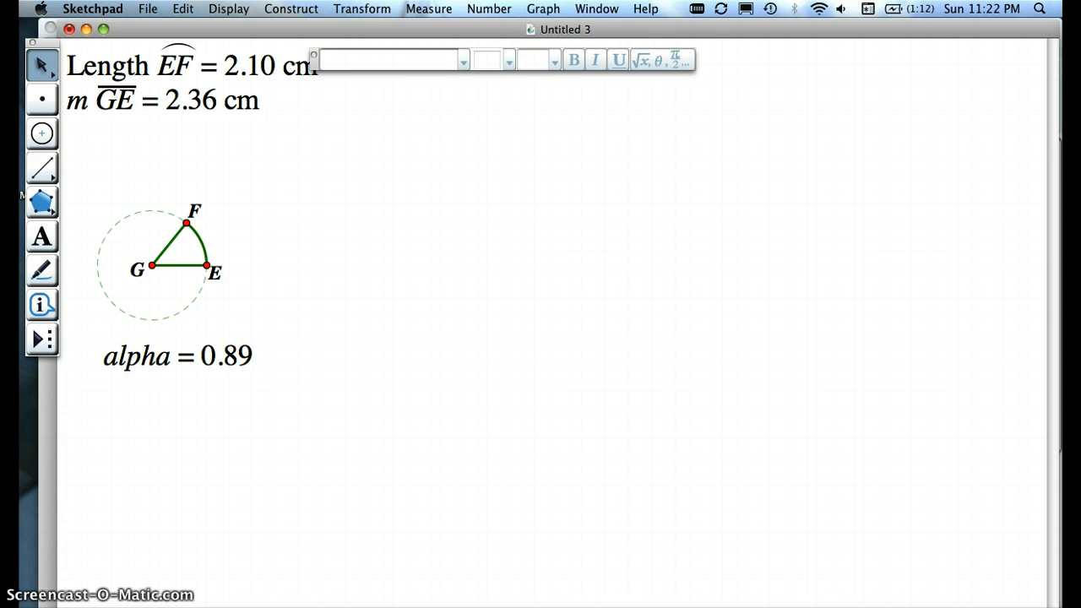
Step: Define a coordinate system and move its origin to the lower right of the circle construction
click(543, 9)
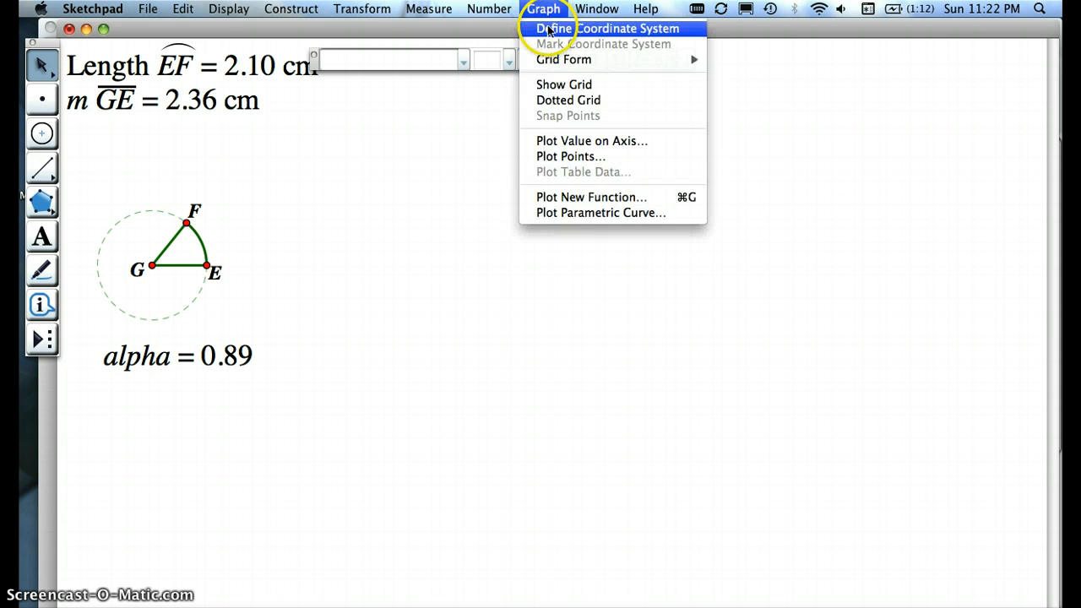
click(548, 31)
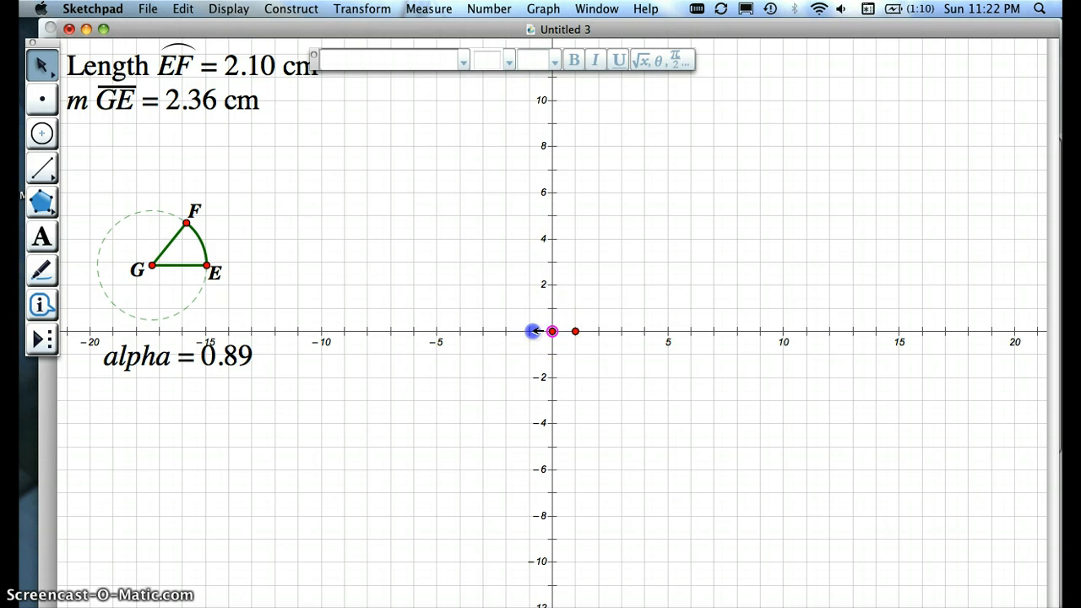
drag(534, 331, 341, 379)
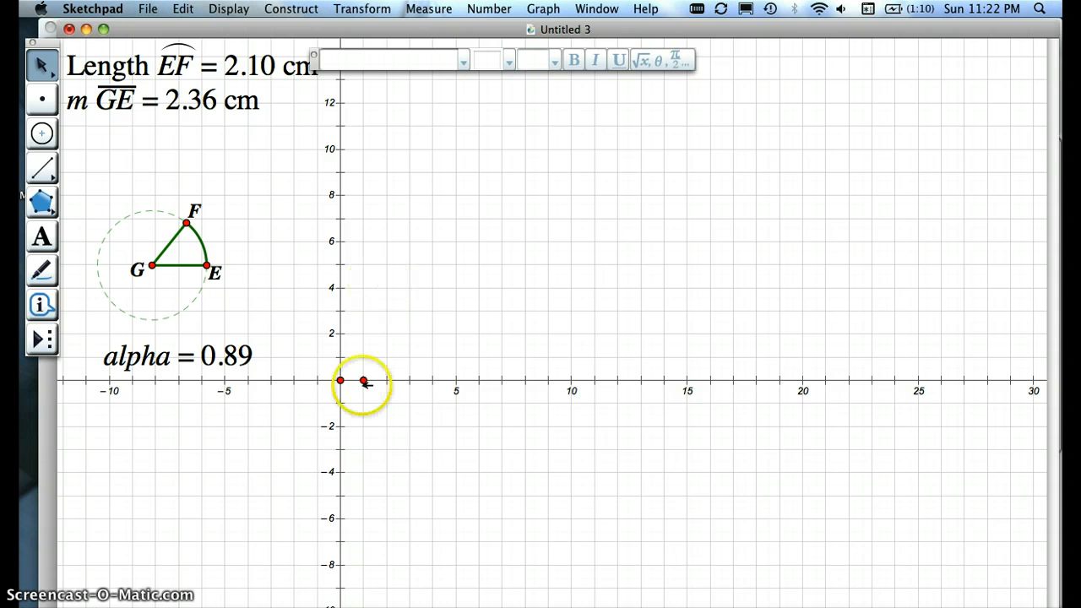
Step: Stretch the axis scale by moving the unit point outward until the x-axis extends to about 7
drag(365, 381, 436, 380)
click(419, 380)
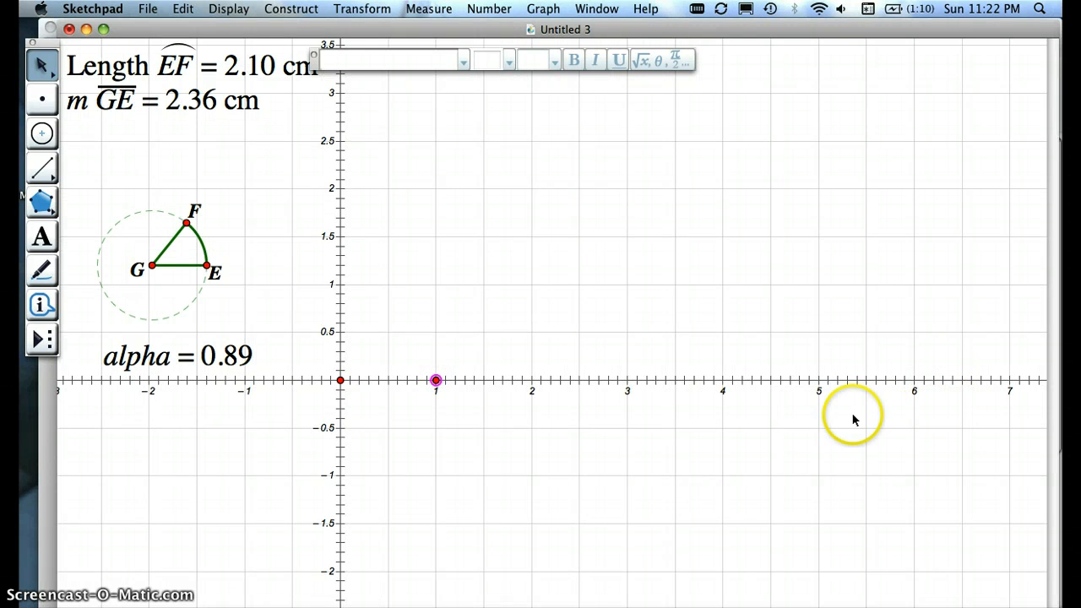
click(276, 415)
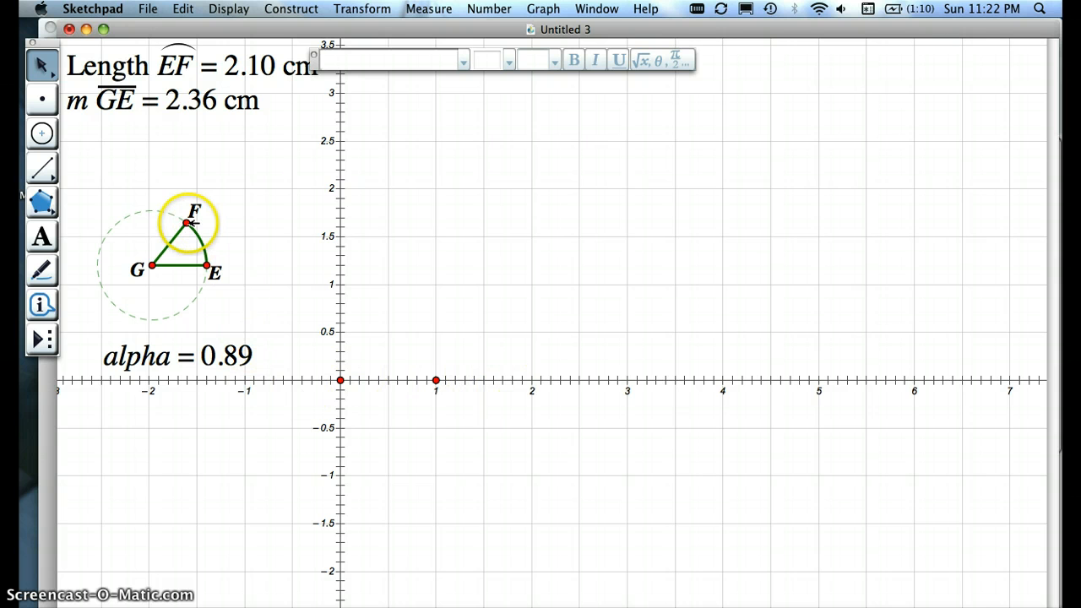
Step: Move point F slightly up the circle until arc EF is about 2.26 cm long
mouse_move(187, 222)
mouse_down()
mouse_move(157, 212)
mouse_move(183, 221)
mouse_up()
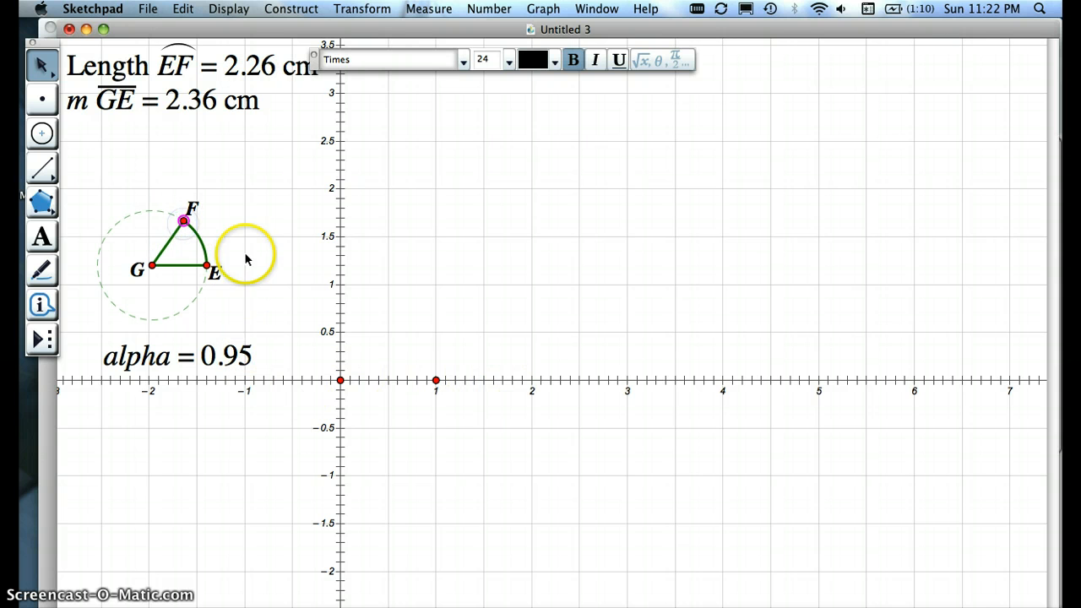
click(263, 413)
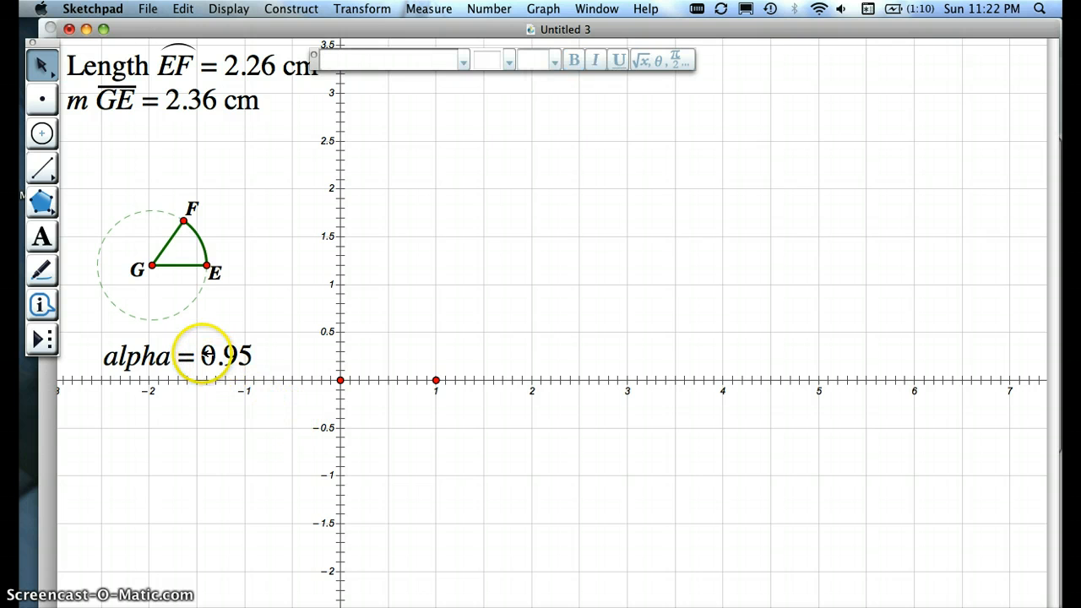
Step: Mark the alpha value as the scale factor and the origin as the center of transformation
right_click(203, 356)
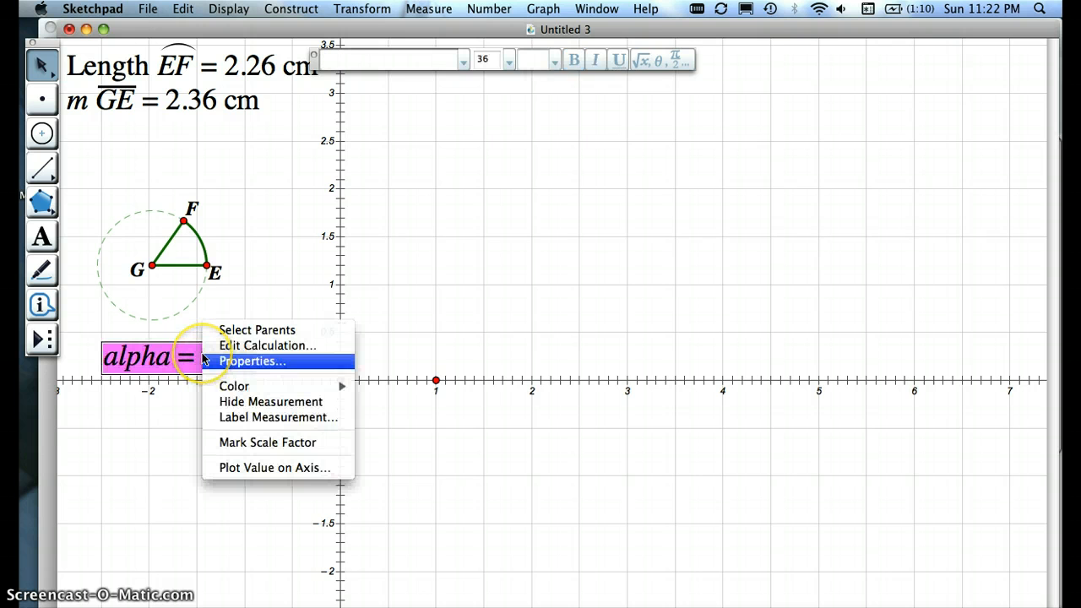
click(251, 443)
click(386, 441)
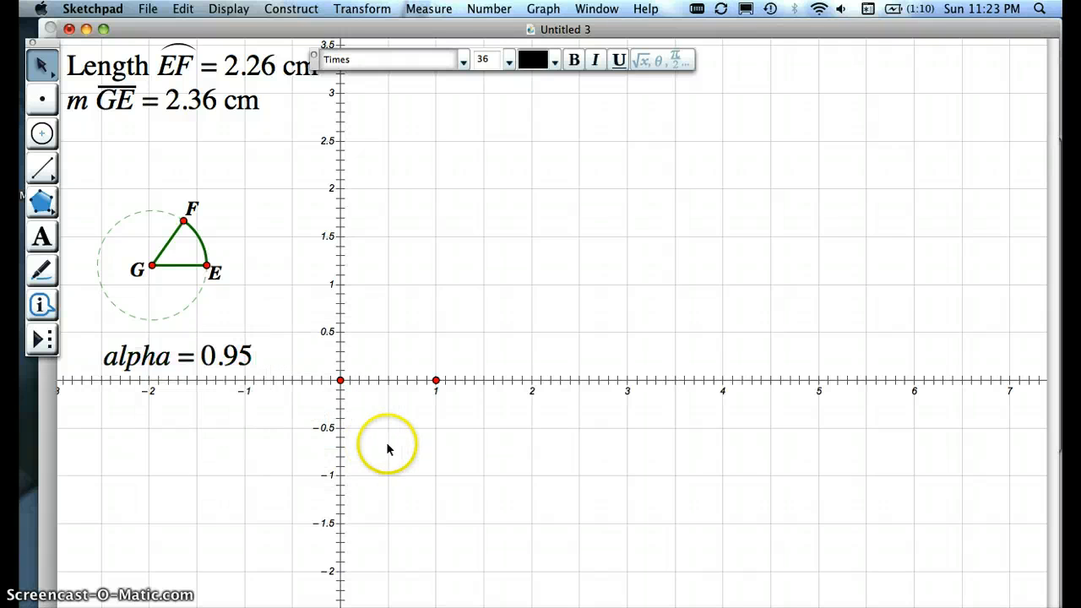
double_click(340, 380)
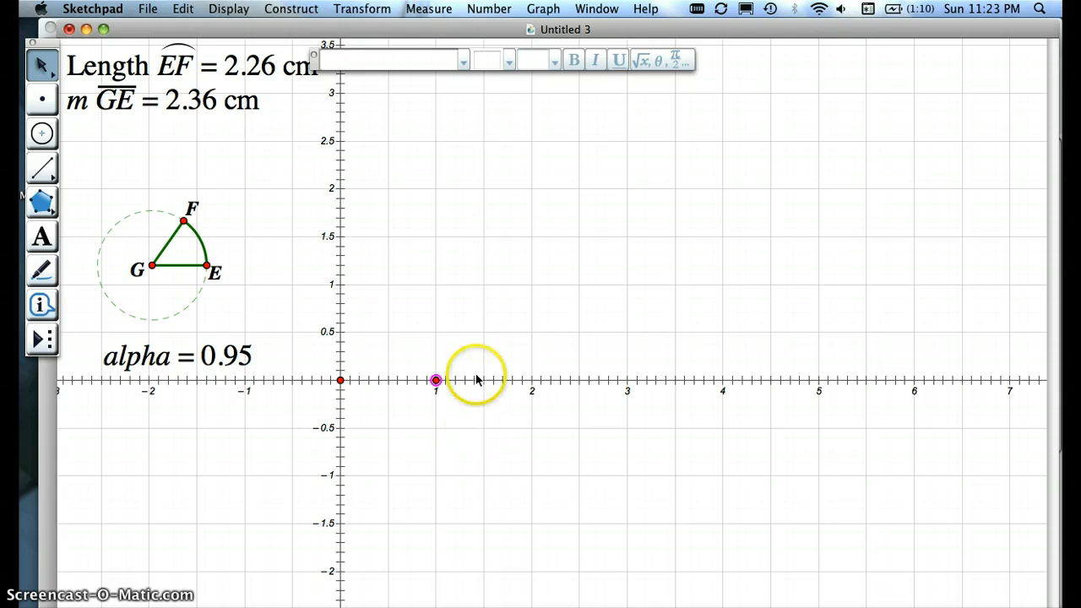
Step: Dilate the unit point about the origin by the marked ratio alpha
click(362, 8)
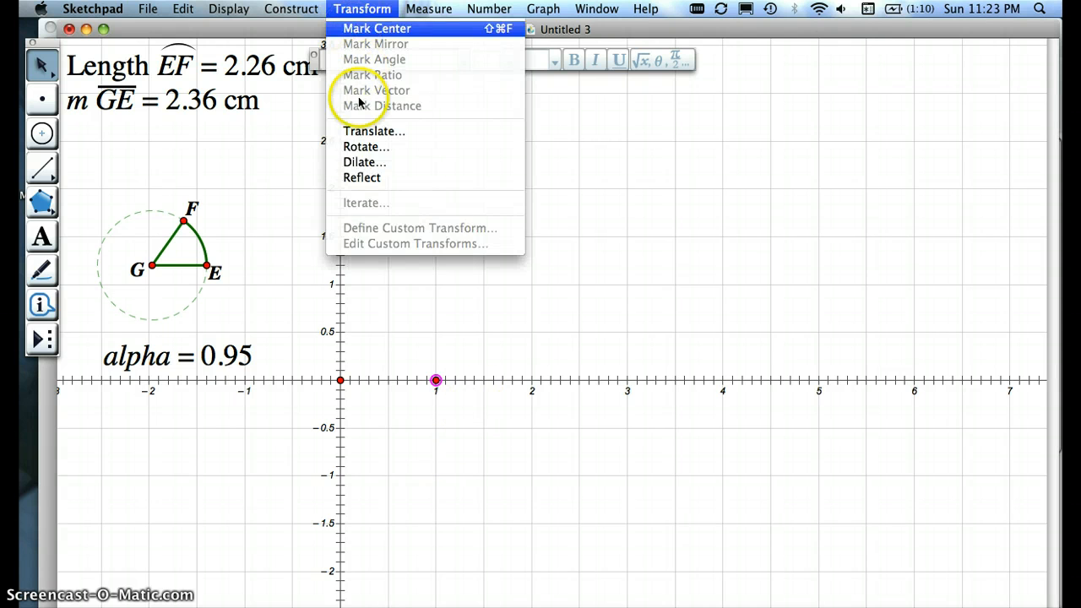
click(362, 162)
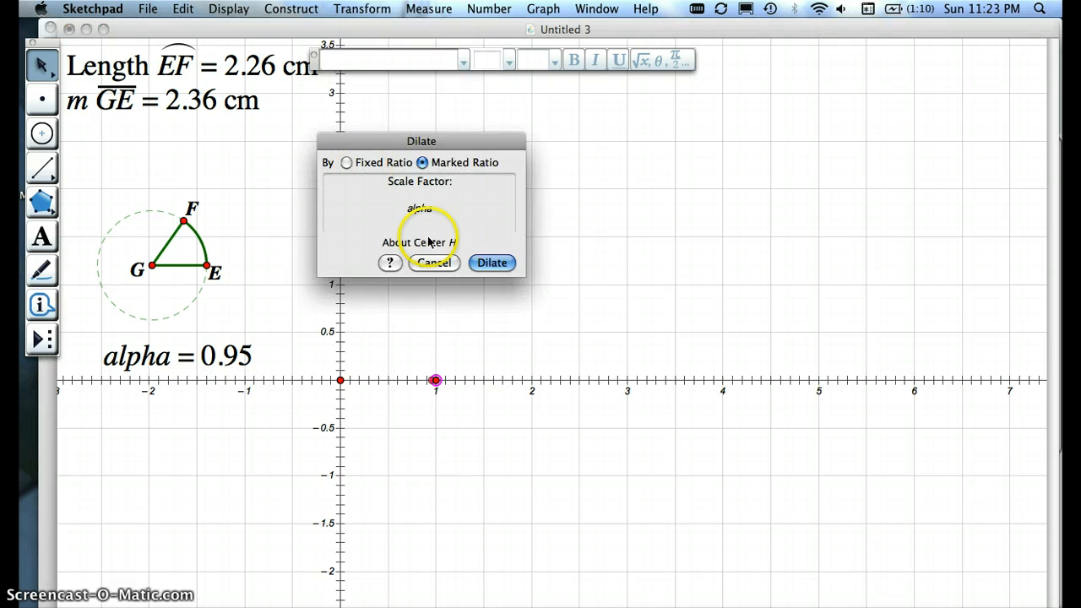
click(495, 263)
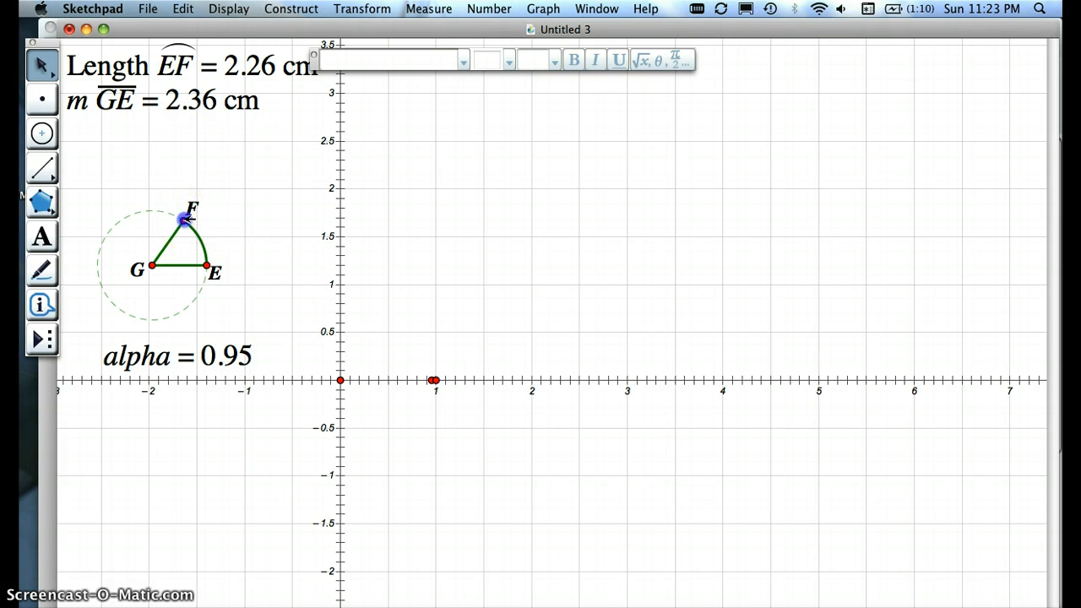
Step: Move point F along the circle until arc EF is about 3.46 cm long
mouse_move(186, 219)
mouse_down()
mouse_move(121, 228)
mouse_move(110, 299)
mouse_move(154, 318)
mouse_move(182, 310)
mouse_move(205, 265)
mouse_move(172, 218)
mouse_move(114, 229)
mouse_move(105, 286)
mouse_move(132, 303)
mouse_move(188, 298)
mouse_move(201, 273)
mouse_move(181, 229)
mouse_up()
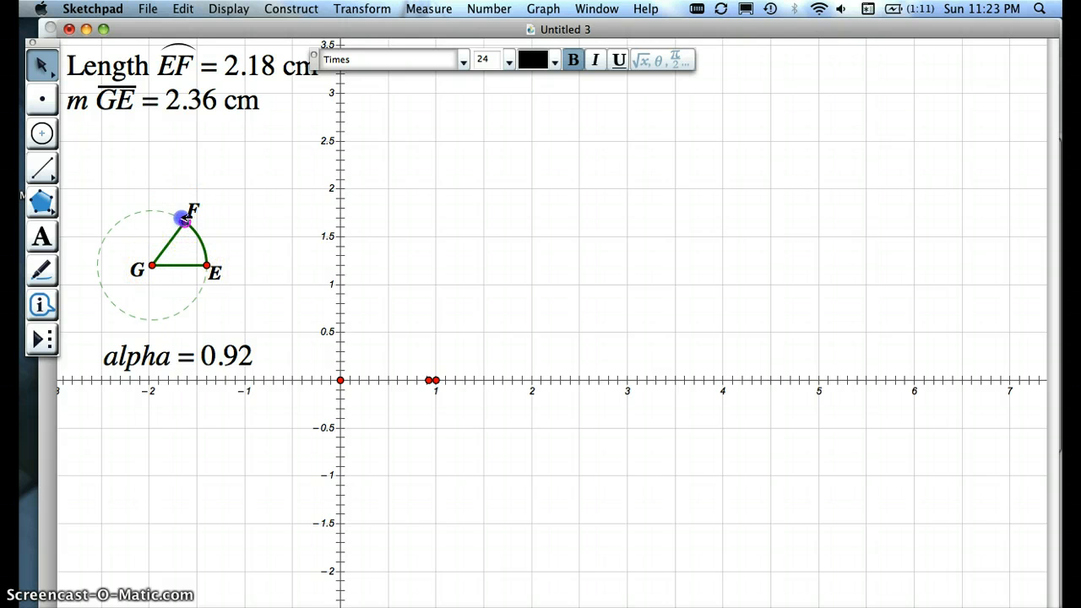
drag(184, 218, 158, 211)
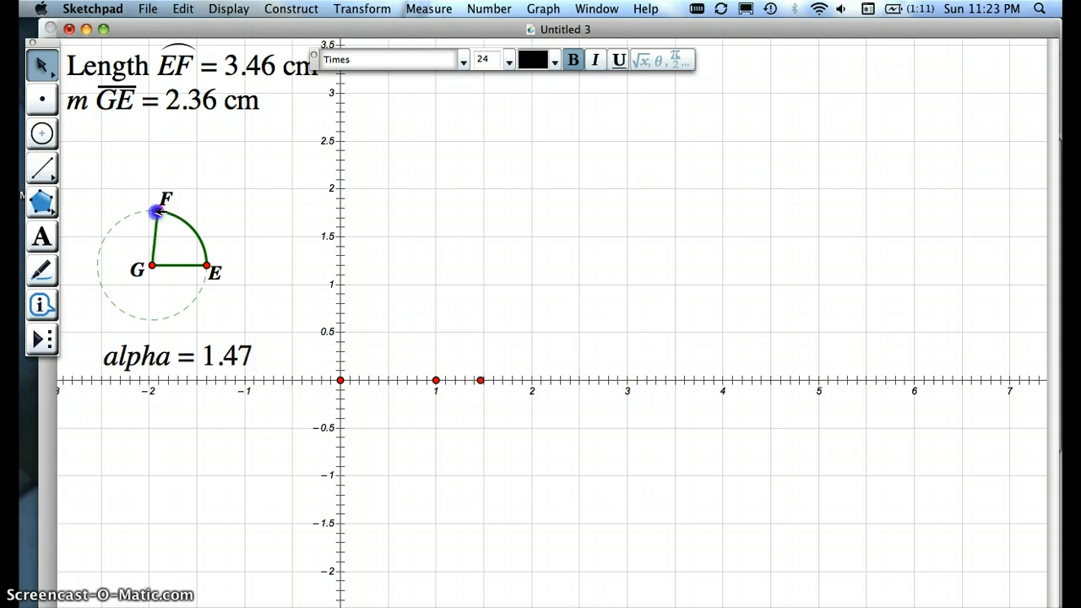
click(268, 226)
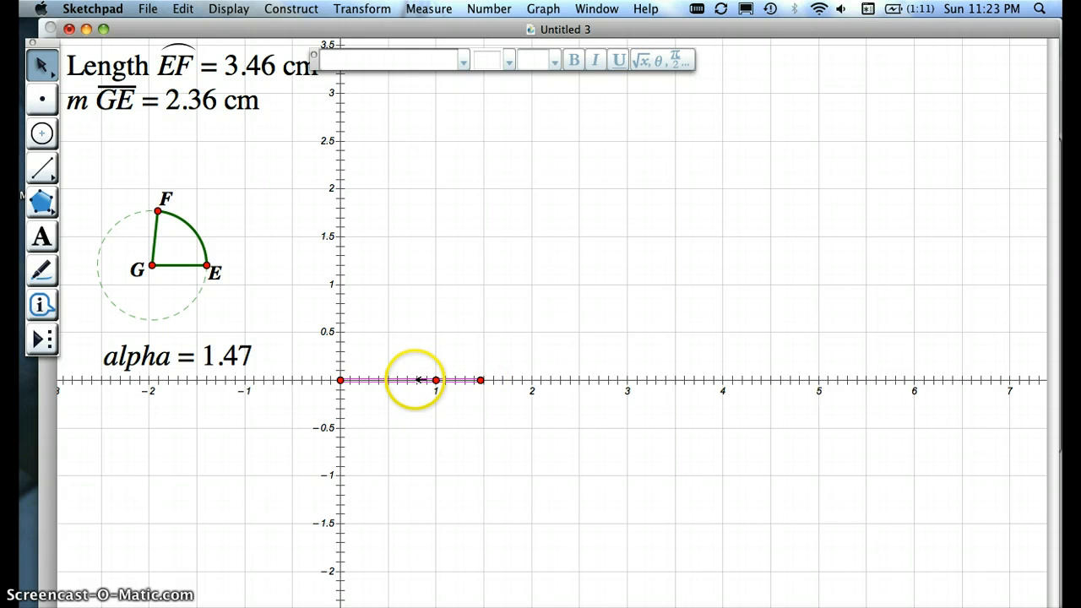
Step: Construct a segment on the x-axis from the origin to the dilated point and give it the Medium line style
click(244, 10)
mouse_move(245, 44)
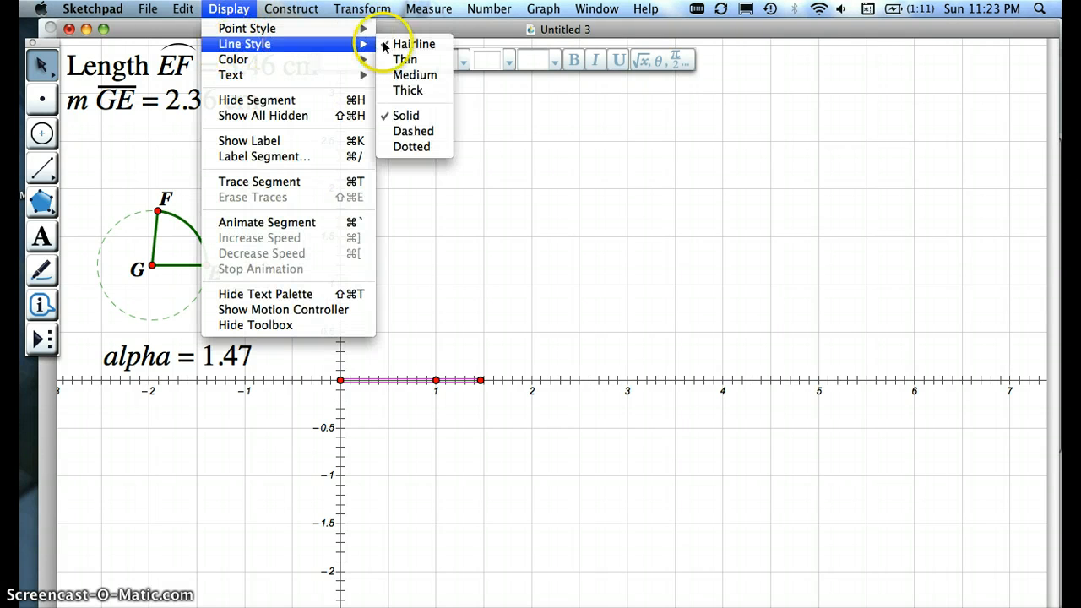
click(398, 78)
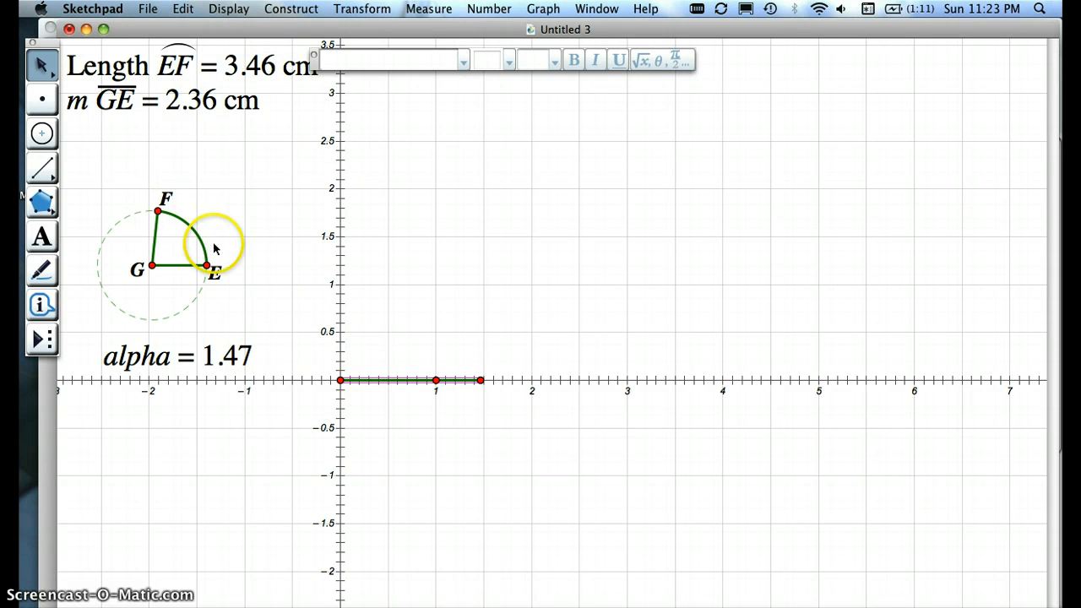
click(236, 228)
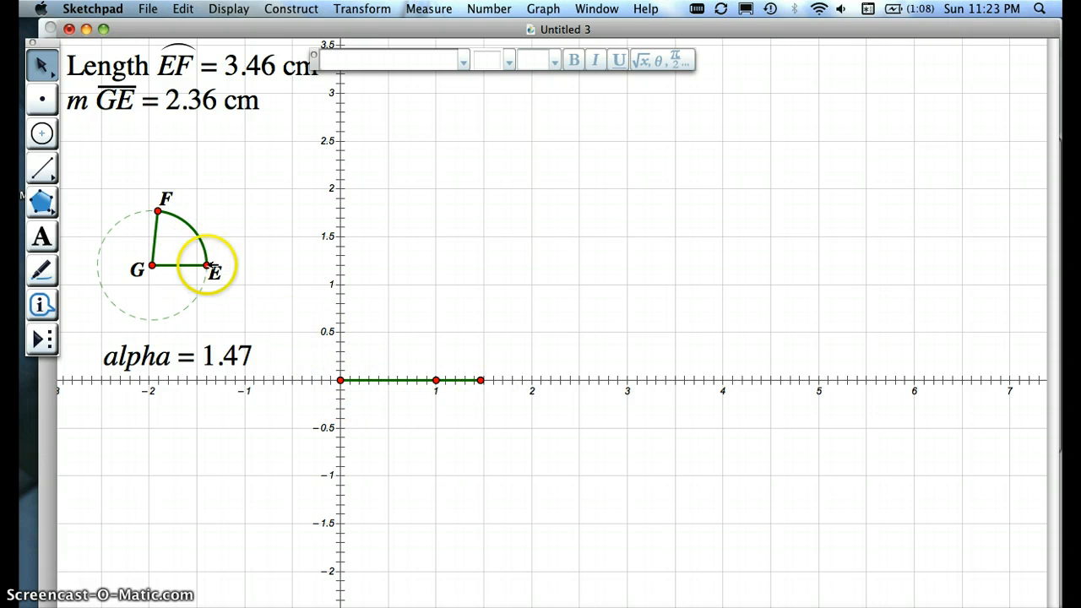
Step: Move point F back toward E until arc EF is about 1.99 cm long
mouse_move(158, 206)
mouse_down()
mouse_move(127, 212)
mouse_move(108, 251)
mouse_move(139, 300)
mouse_move(188, 298)
mouse_move(202, 282)
mouse_move(215, 248)
mouse_move(195, 228)
mouse_move(140, 214)
mouse_move(106, 236)
mouse_move(106, 285)
mouse_move(174, 301)
mouse_move(203, 262)
mouse_move(203, 223)
mouse_move(191, 219)
mouse_up()
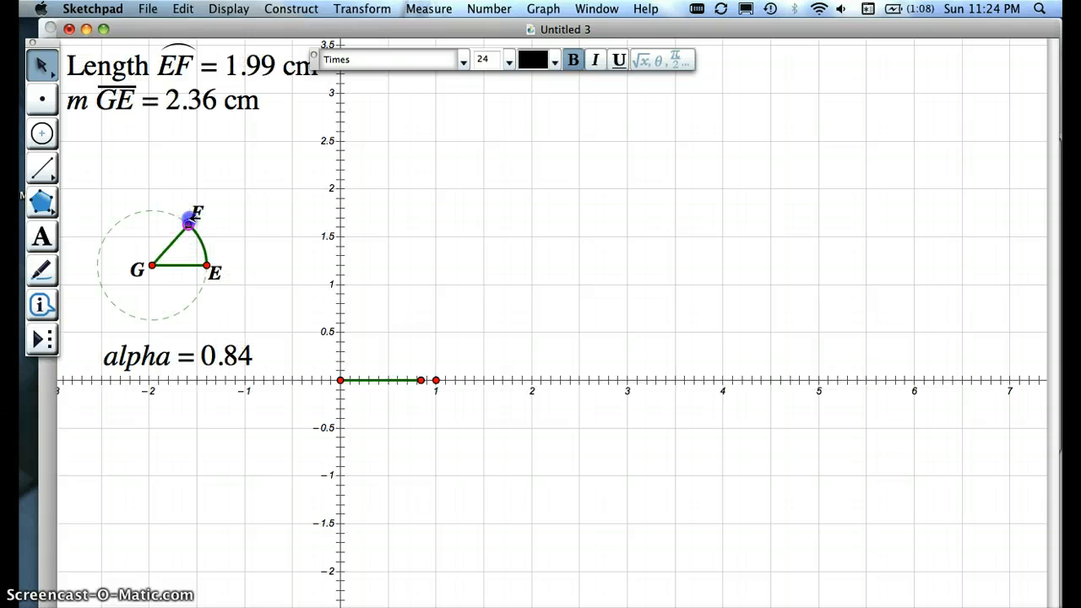
click(254, 221)
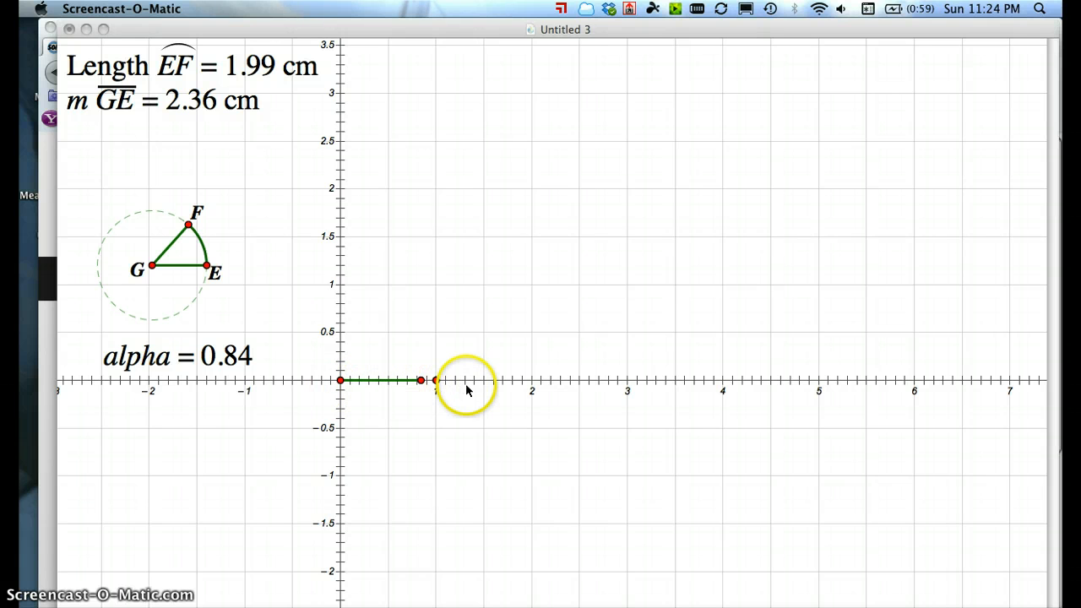
Step: Enlarge radius GE to about 2.89 cm with point E, and move F around the circle until arc EF is about 11.42 cm
click(210, 269)
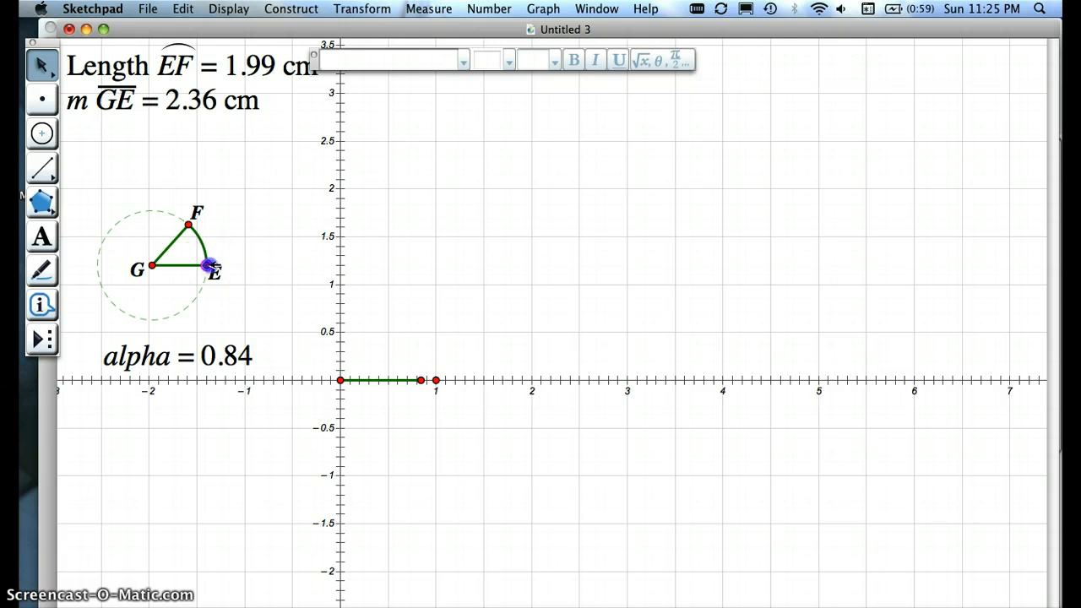
mouse_move(210, 267)
mouse_down()
mouse_move(241, 266)
mouse_move(219, 267)
mouse_up()
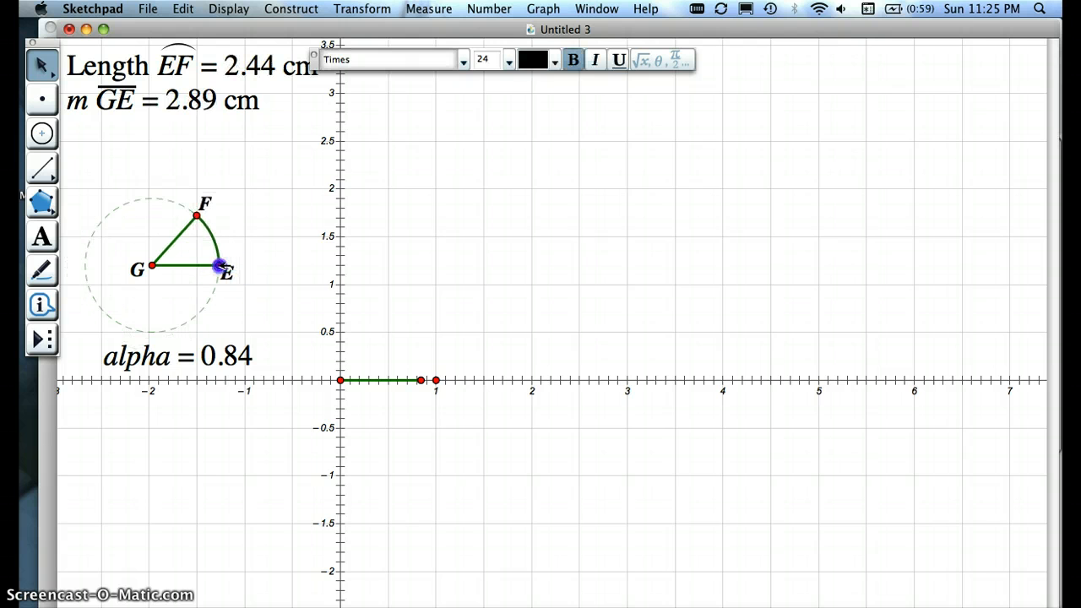
click(396, 427)
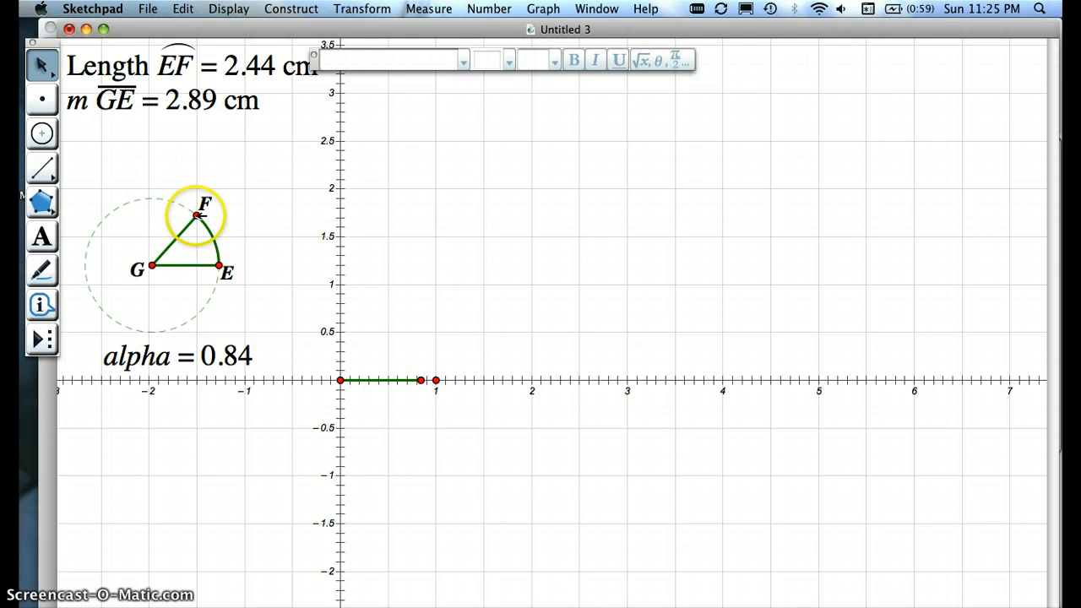
drag(197, 215, 107, 313)
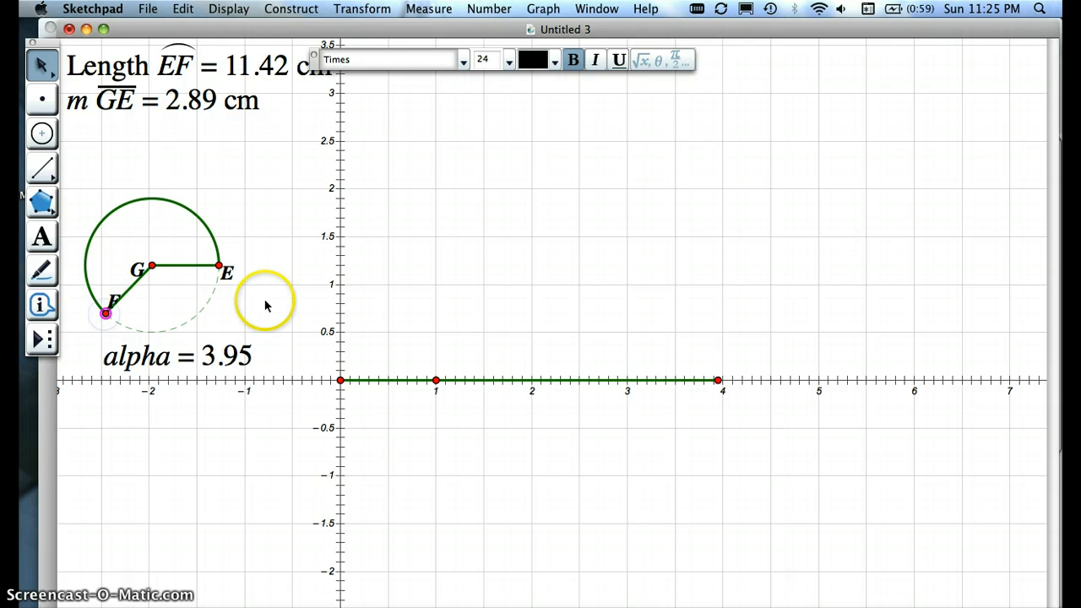
click(180, 293)
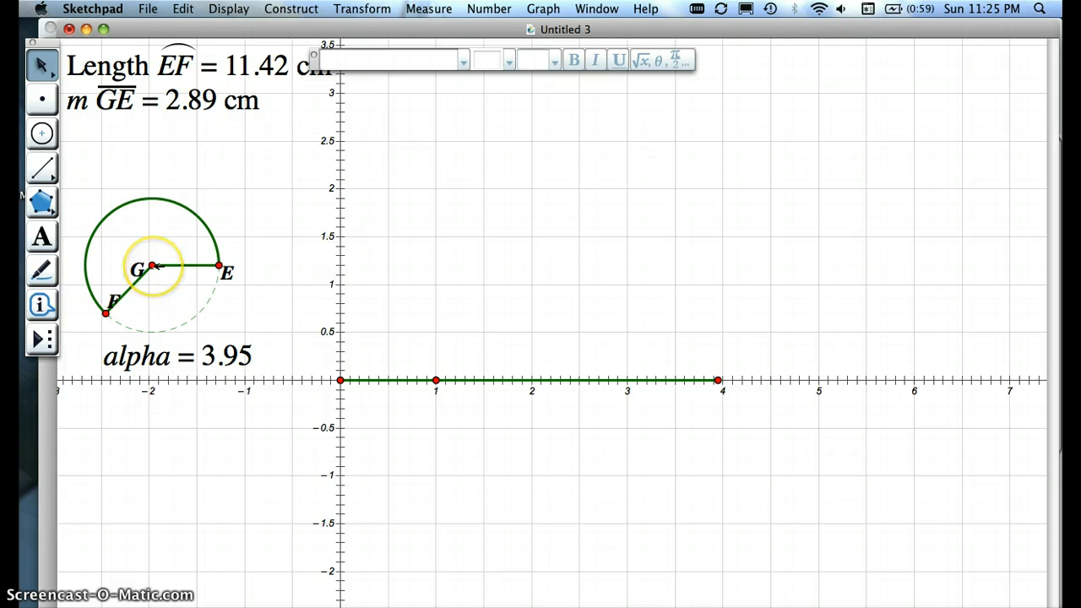
Step: Mark the vector from center G to point E for translation
click(152, 265)
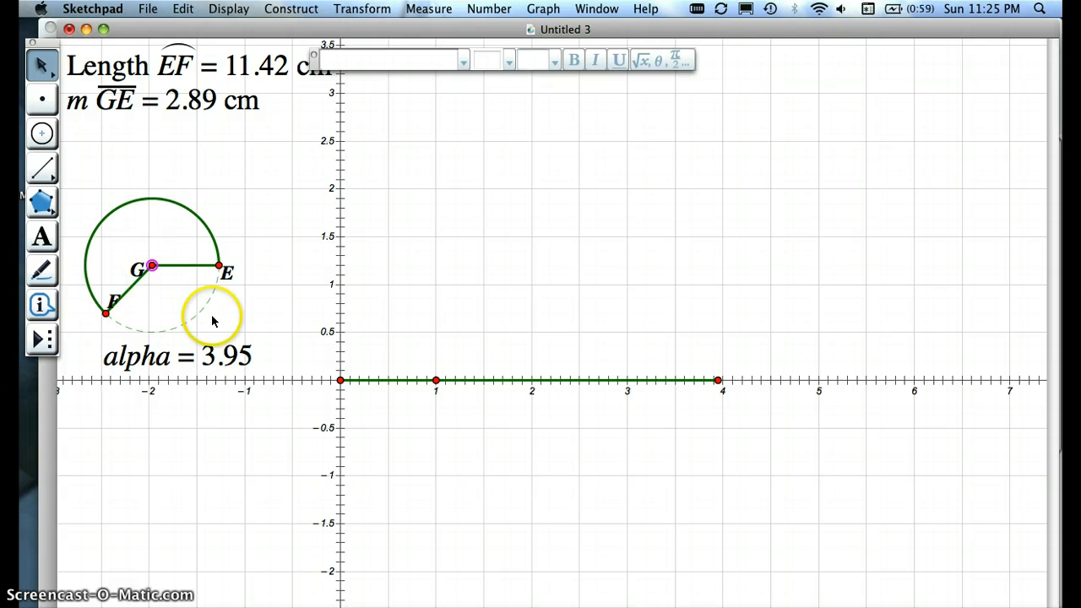
click(221, 266)
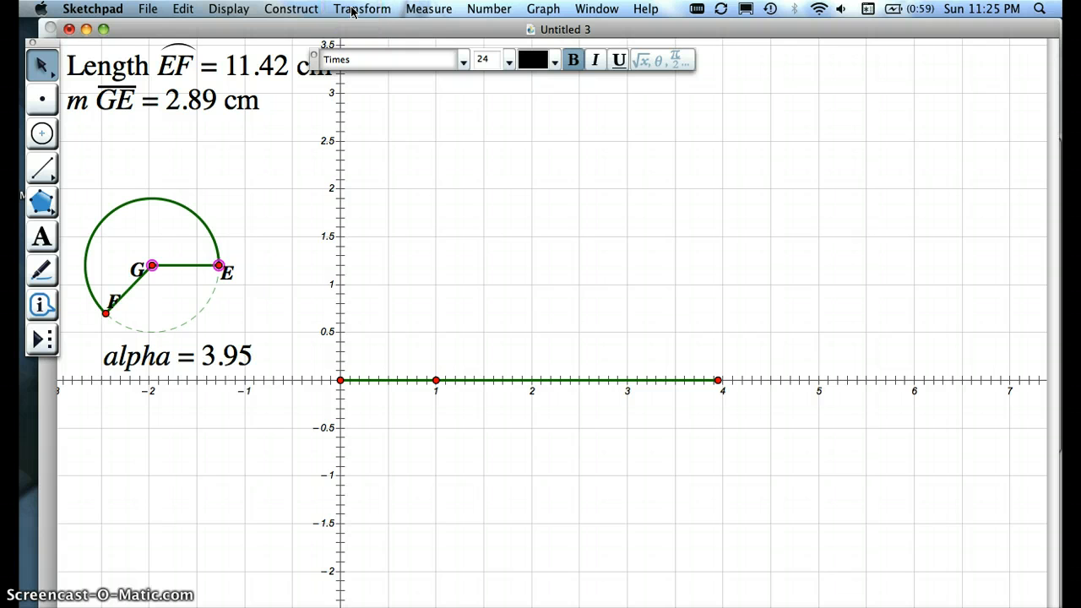
click(353, 11)
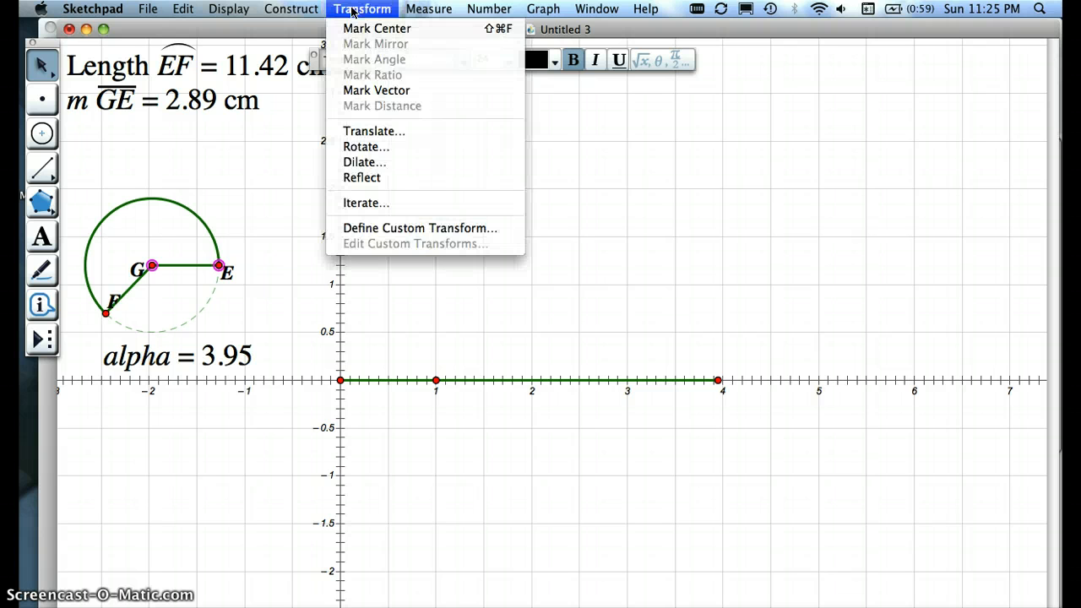
click(365, 90)
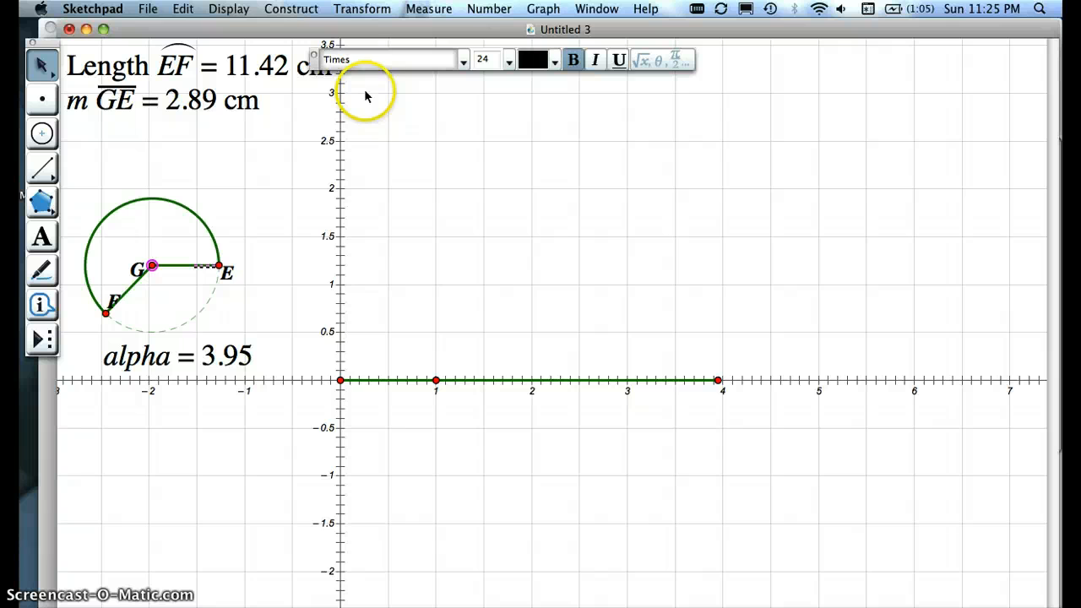
click(400, 440)
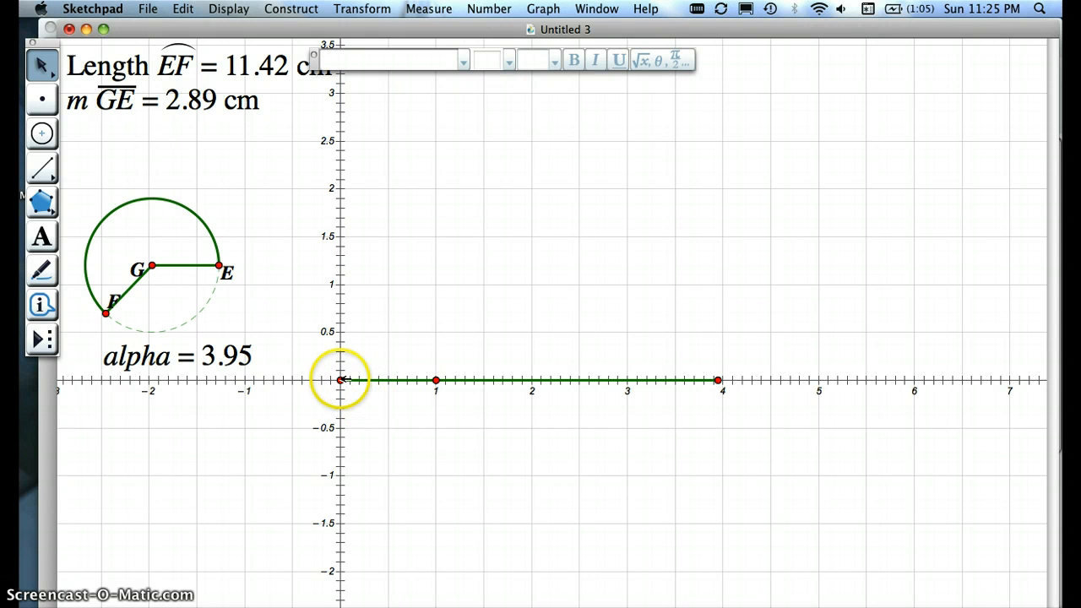
Step: Translate the origin by the marked vector from G to E to copy the radius onto the x-axis
click(340, 380)
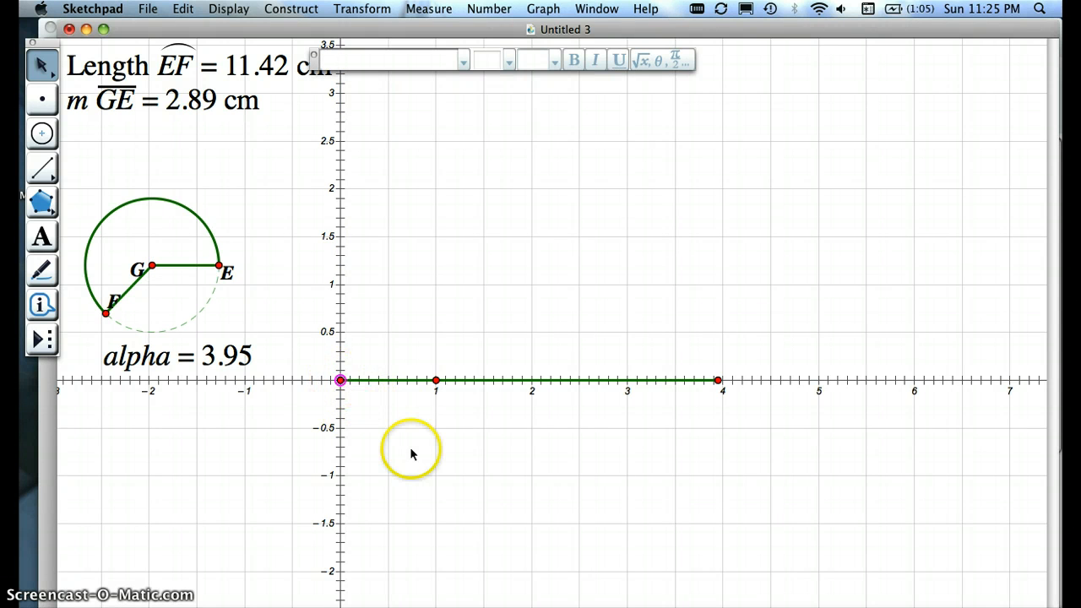
click(361, 10)
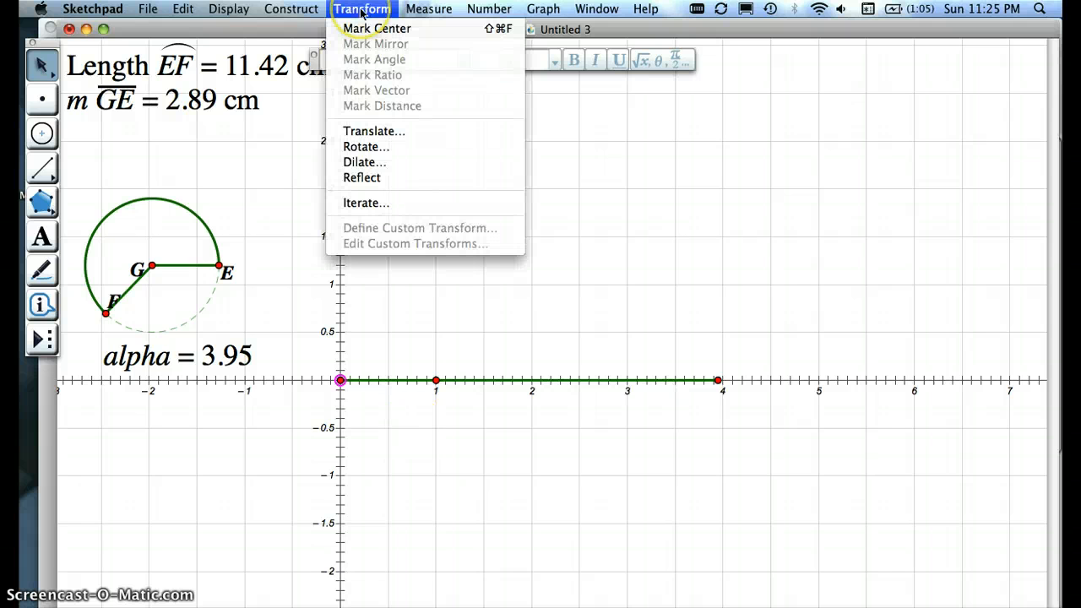
click(374, 131)
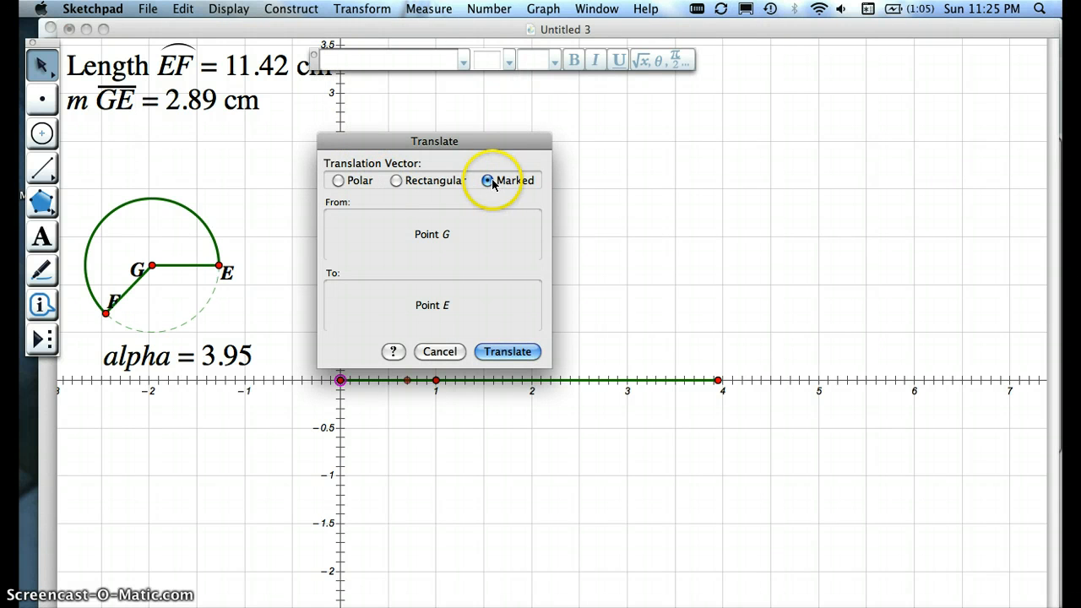
click(507, 352)
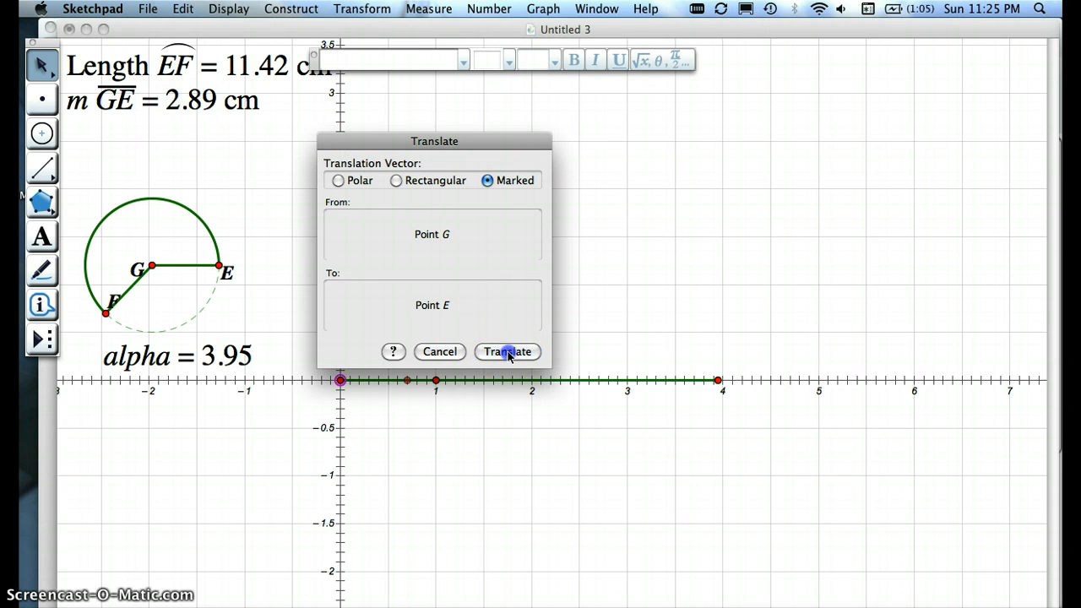
click(445, 454)
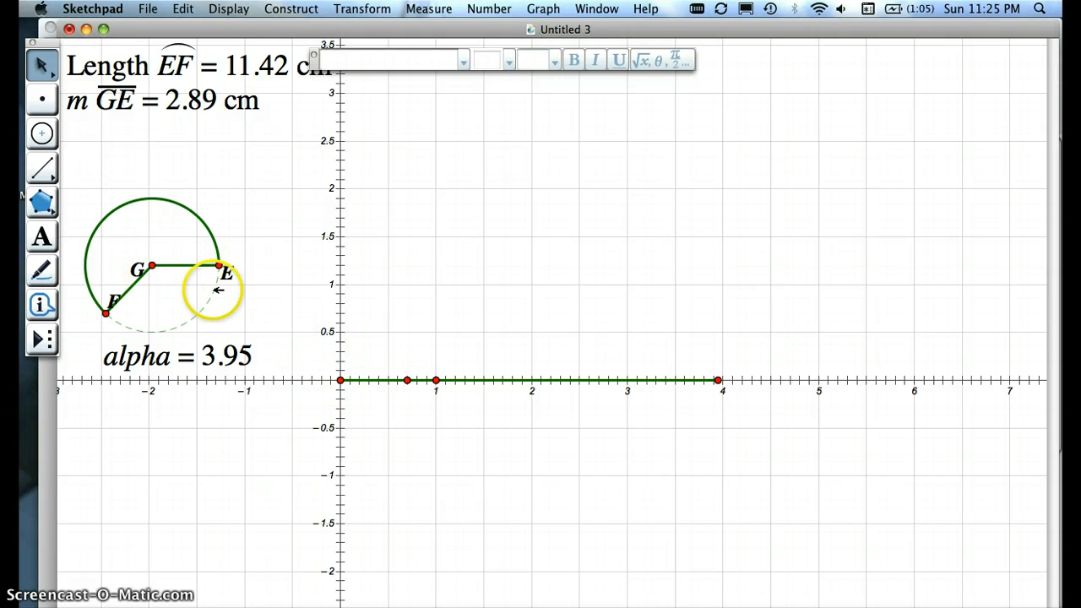
Step: Move the whole circle construction up and to the right, clear of the alpha value
drag(217, 290, 242, 241)
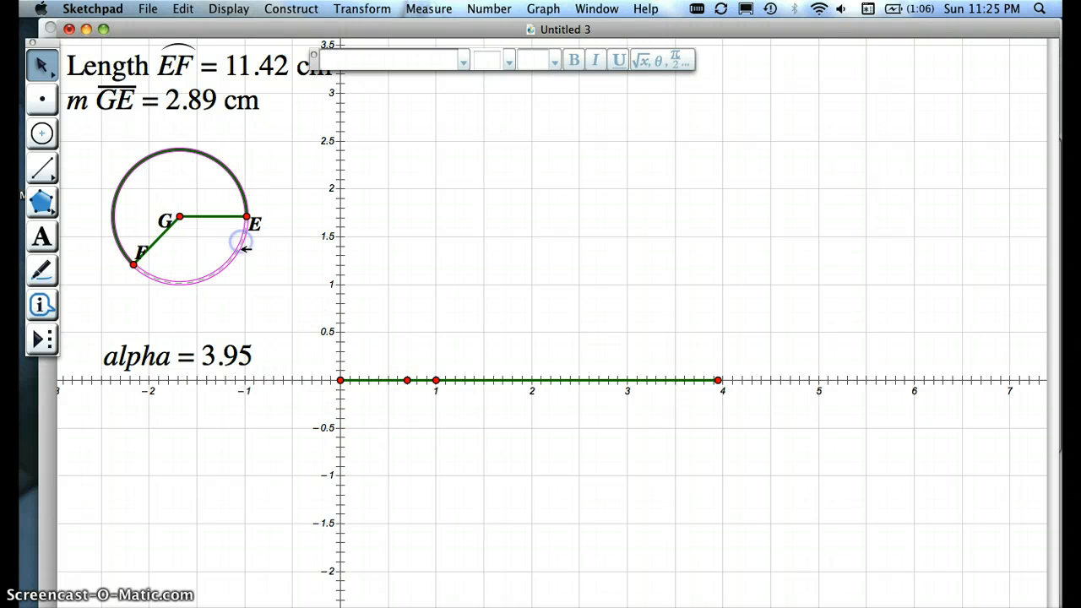
click(264, 503)
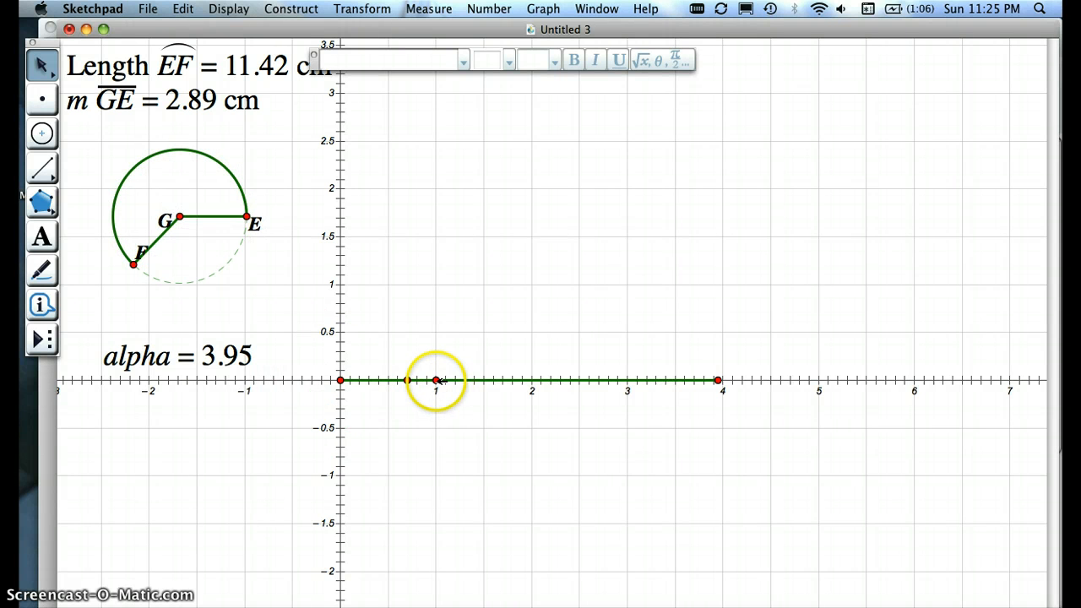
Step: Move the unit point onto the translated point and back outward until the x-axis extends to about 5
mouse_move(437, 381)
mouse_down()
mouse_move(484, 387)
mouse_move(450, 379)
mouse_up()
drag(427, 353, 409, 353)
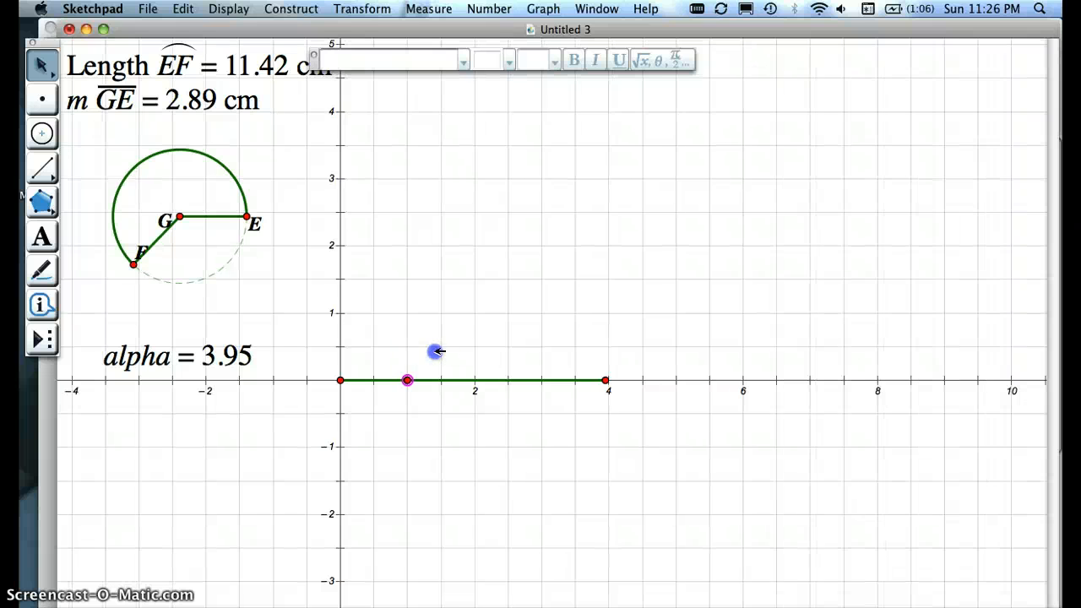
drag(434, 351, 478, 359)
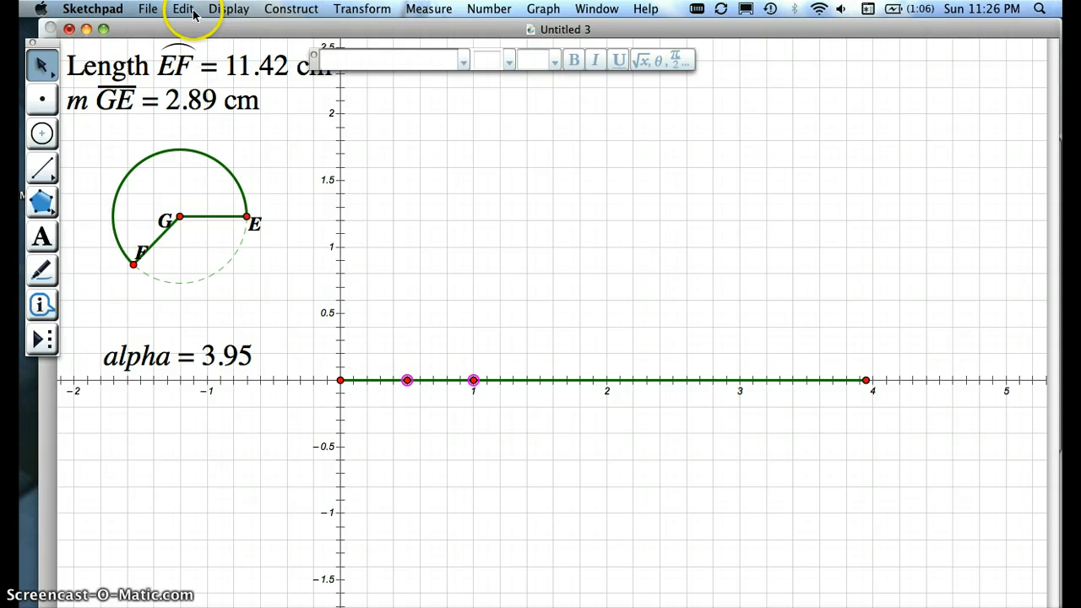
Step: Create a movement action button that moves the unit point to the translated radius point at medium speed
click(285, 10)
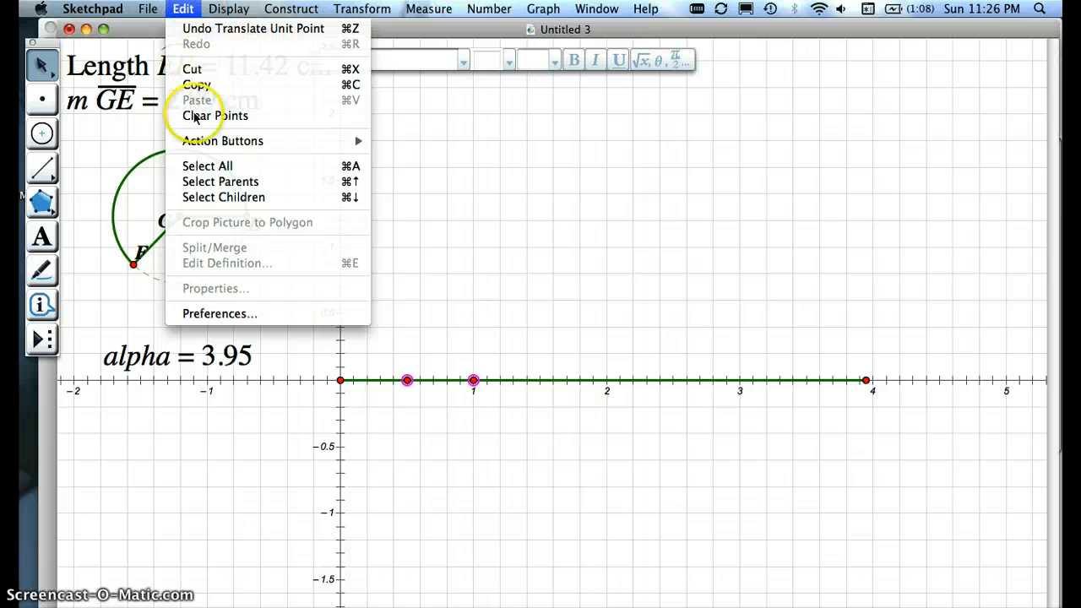
mouse_move(195, 141)
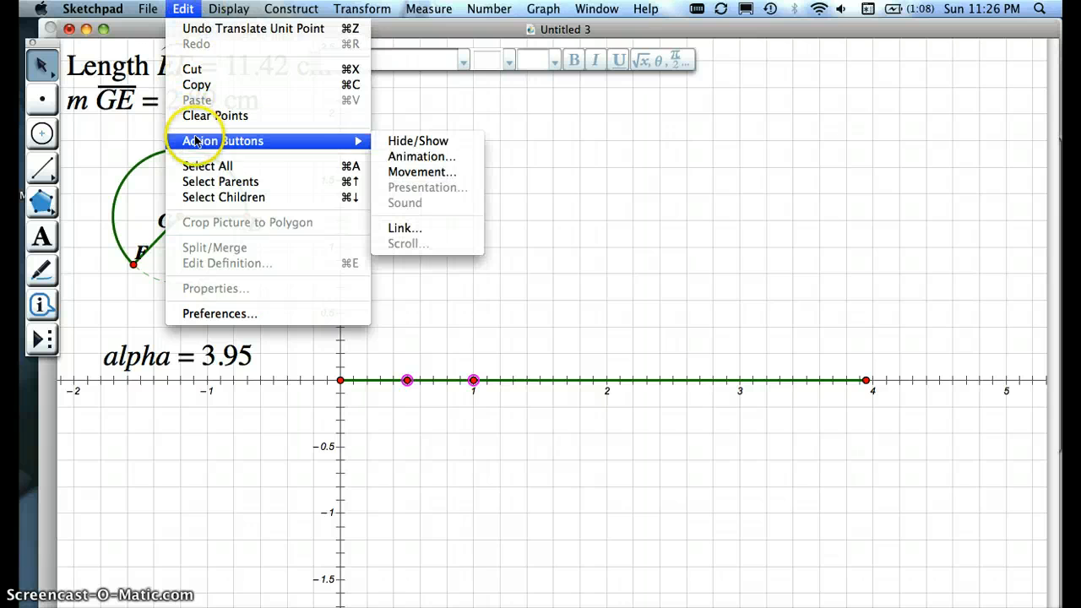
click(404, 173)
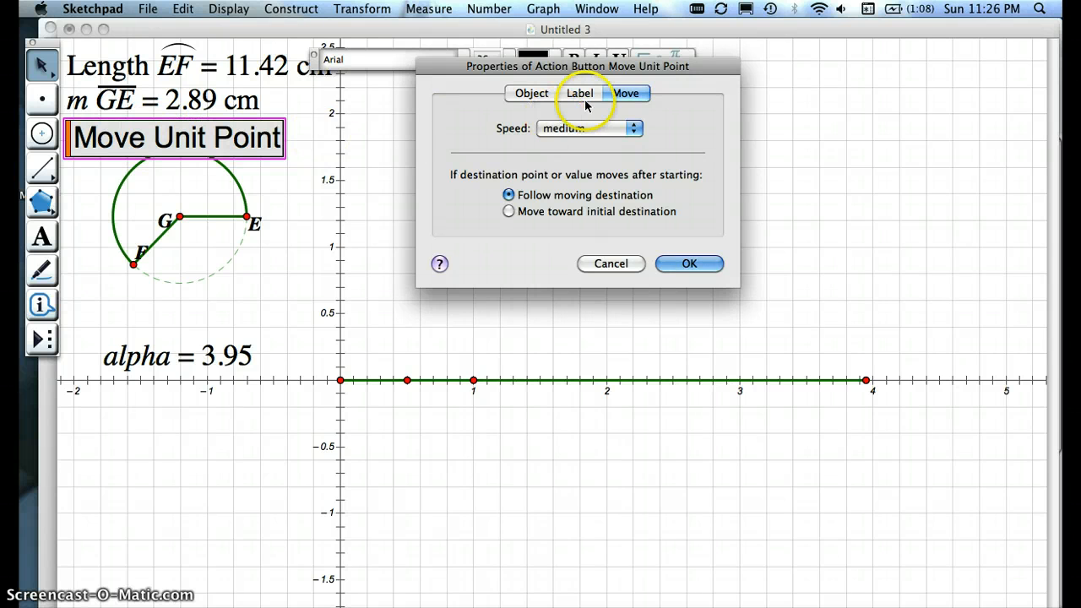
click(633, 131)
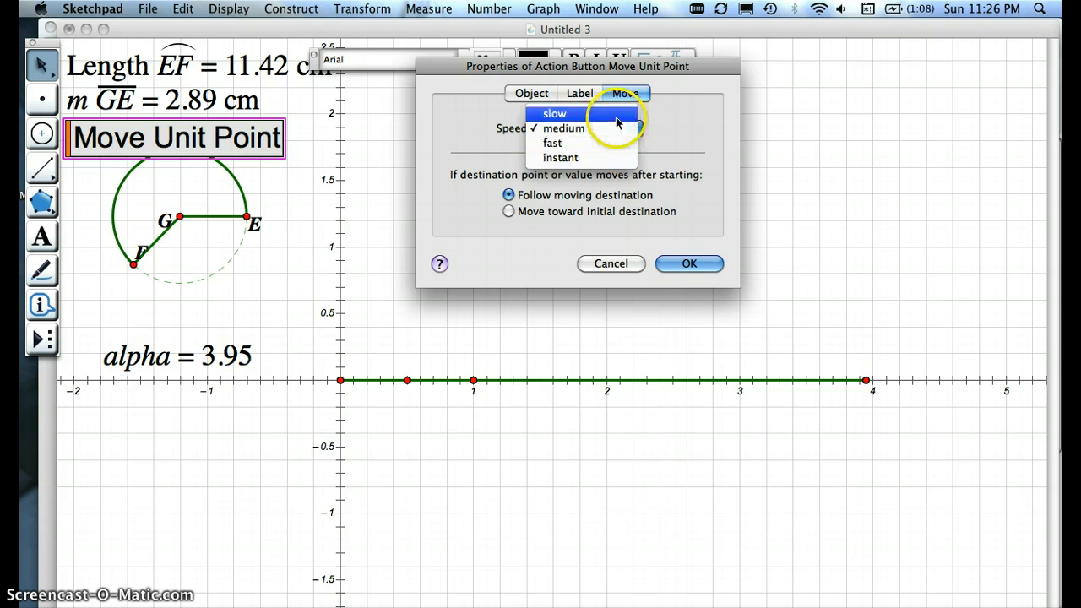
click(624, 132)
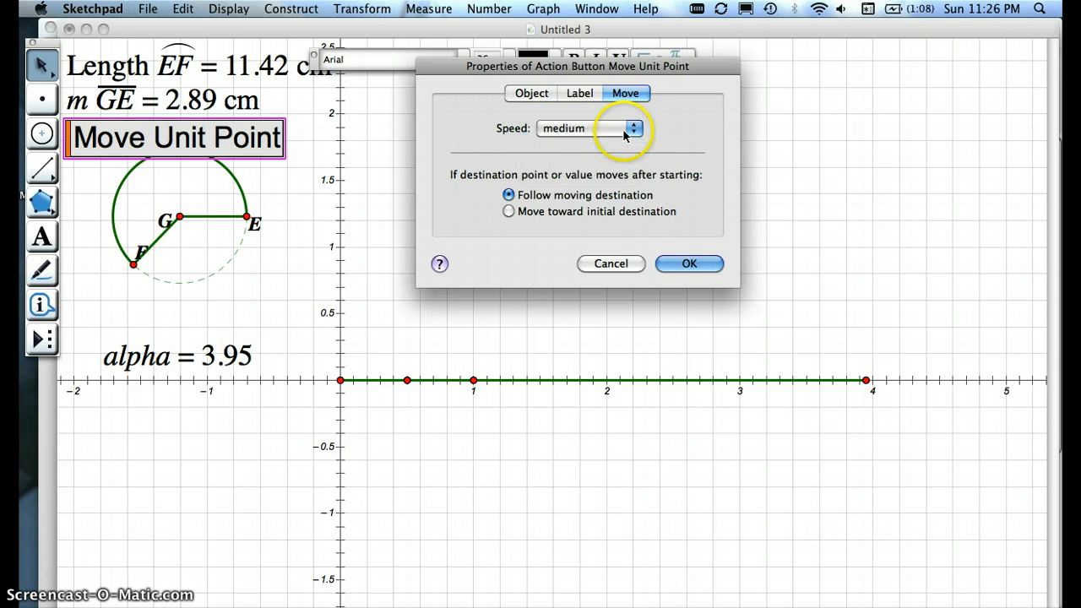
click(682, 262)
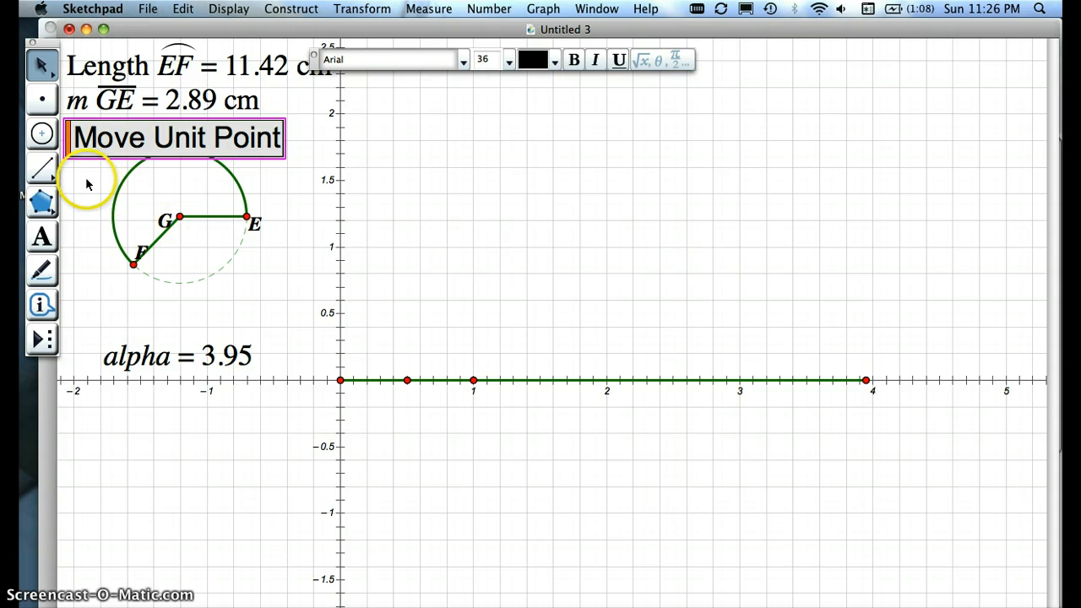
Step: Place the Move Unit Point button below the alpha value and run it to match the unit to the radius
drag(70, 142, 105, 446)
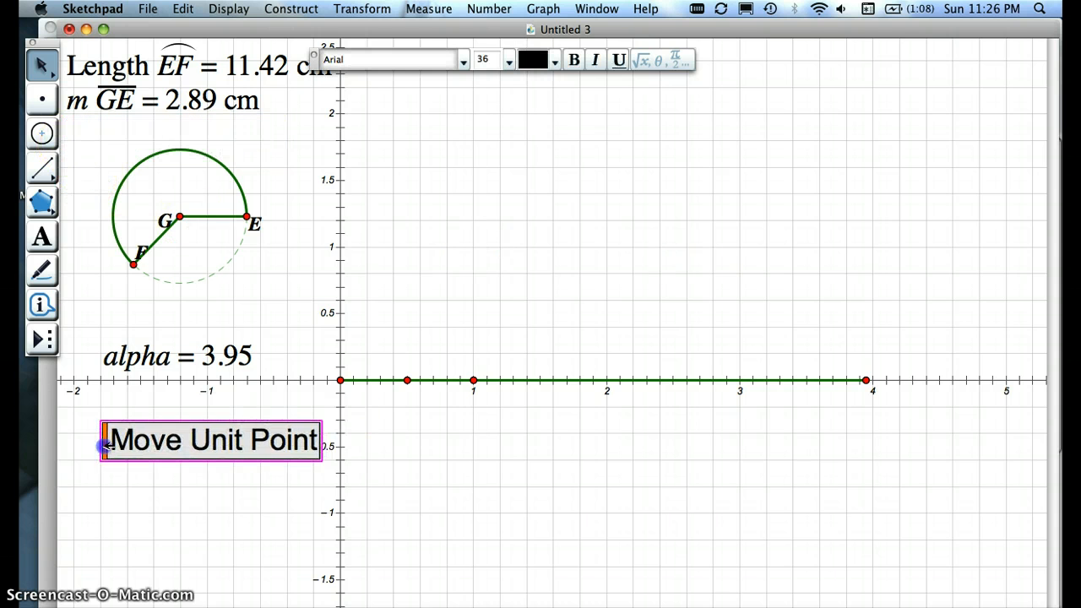
click(168, 499)
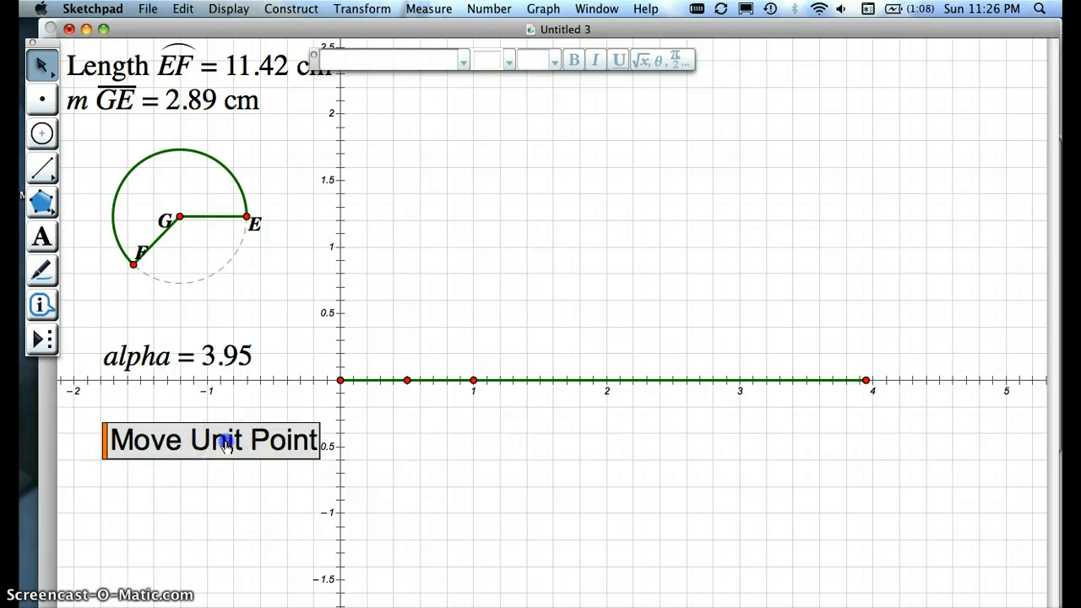
click(225, 445)
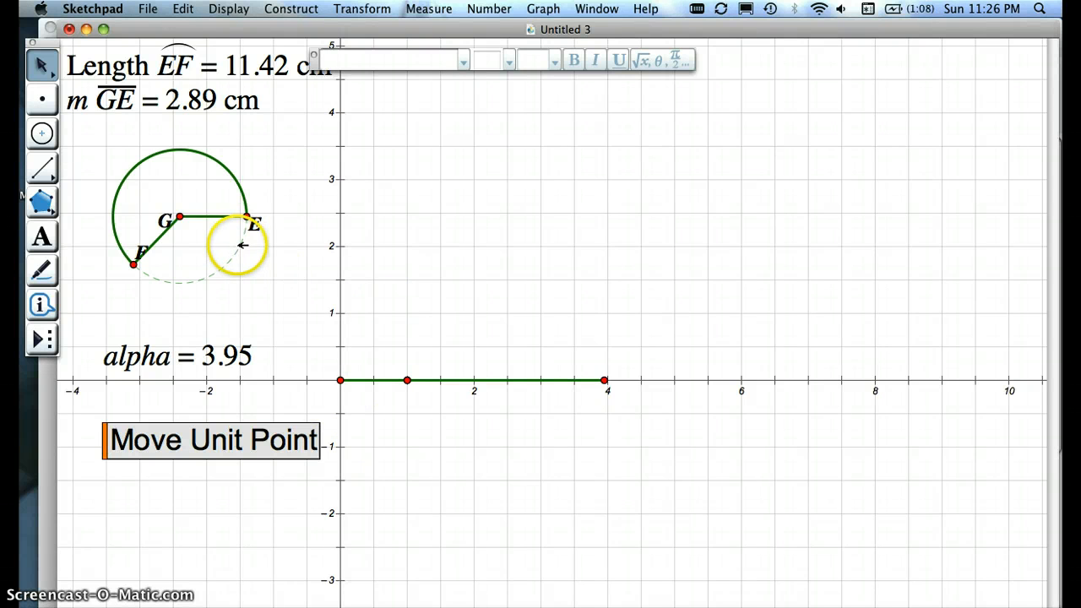
Step: Lay the circle over the origin to compare its radius with one axis unit, and return it above the alpha value
drag(243, 247, 401, 409)
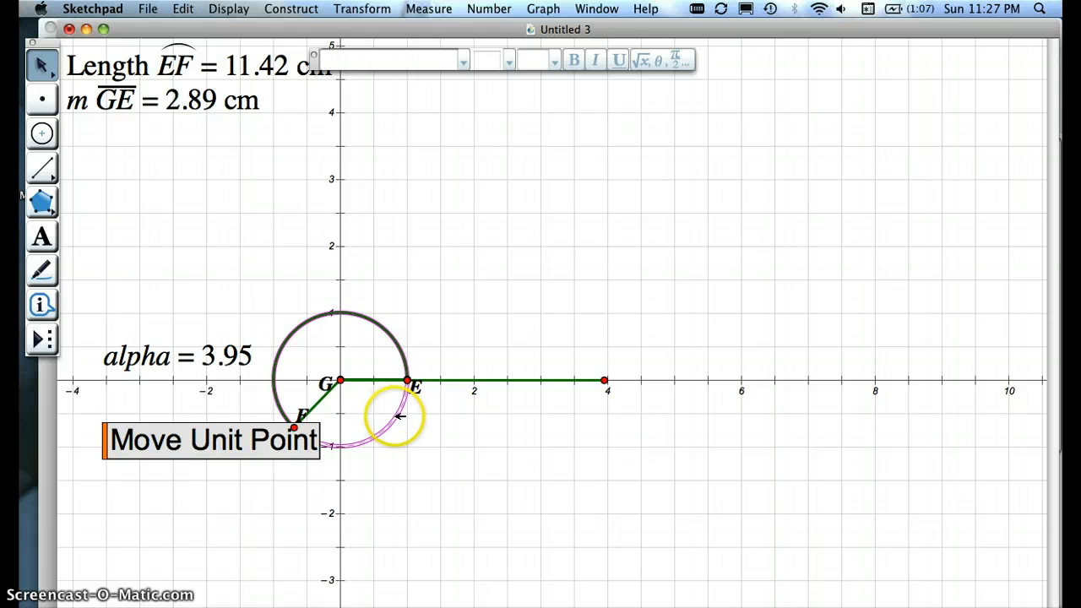
drag(400, 416, 279, 290)
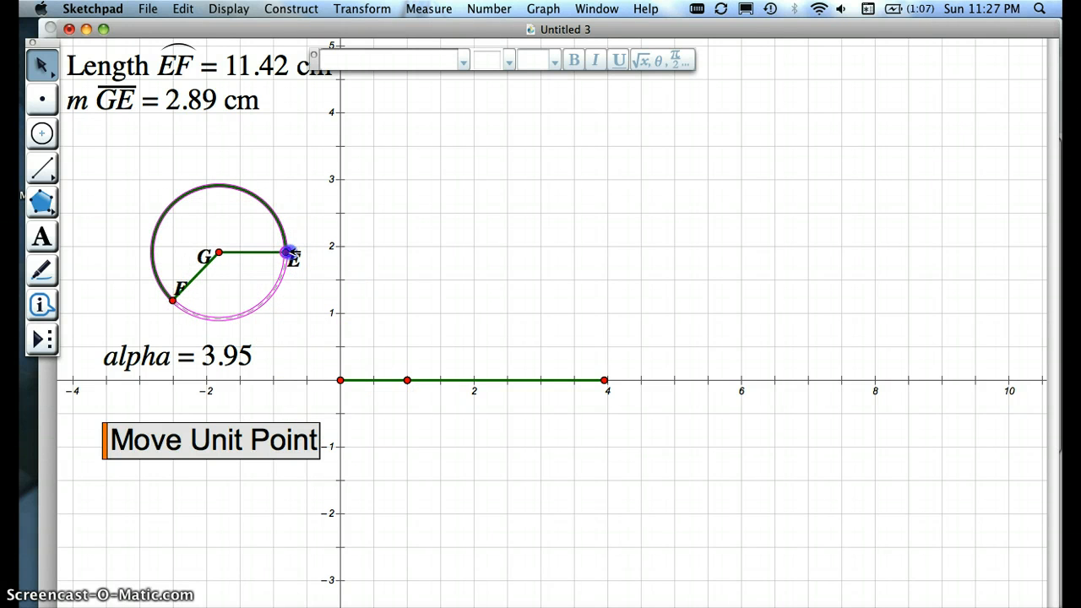
Step: Give the circle a radius of about 4.23 cm and an alpha of about 0.86, and rescale the axes with the movement button
drag(287, 253, 317, 254)
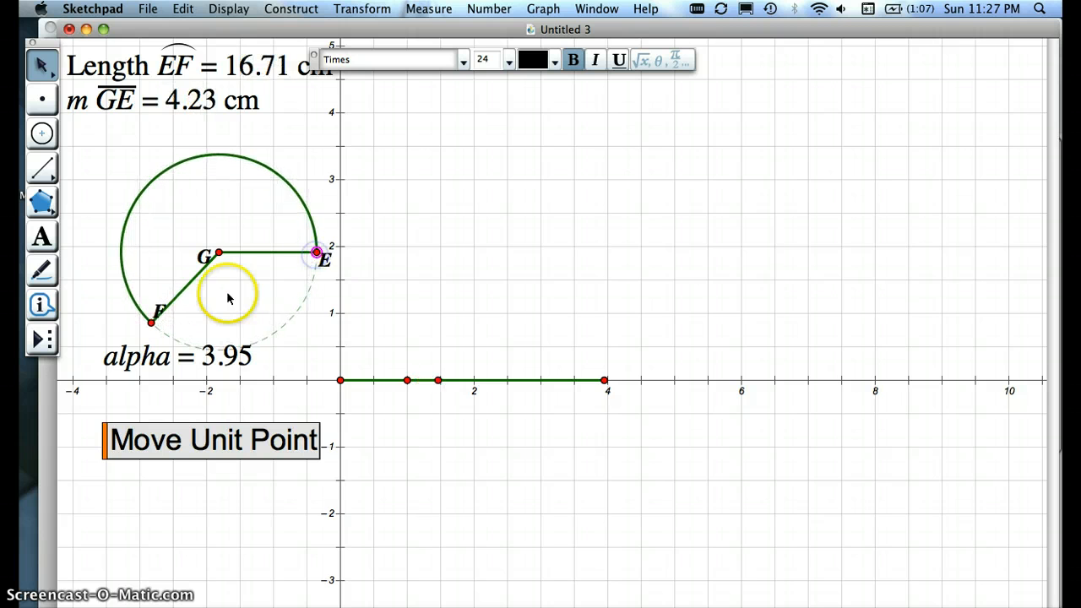
drag(157, 315, 277, 187)
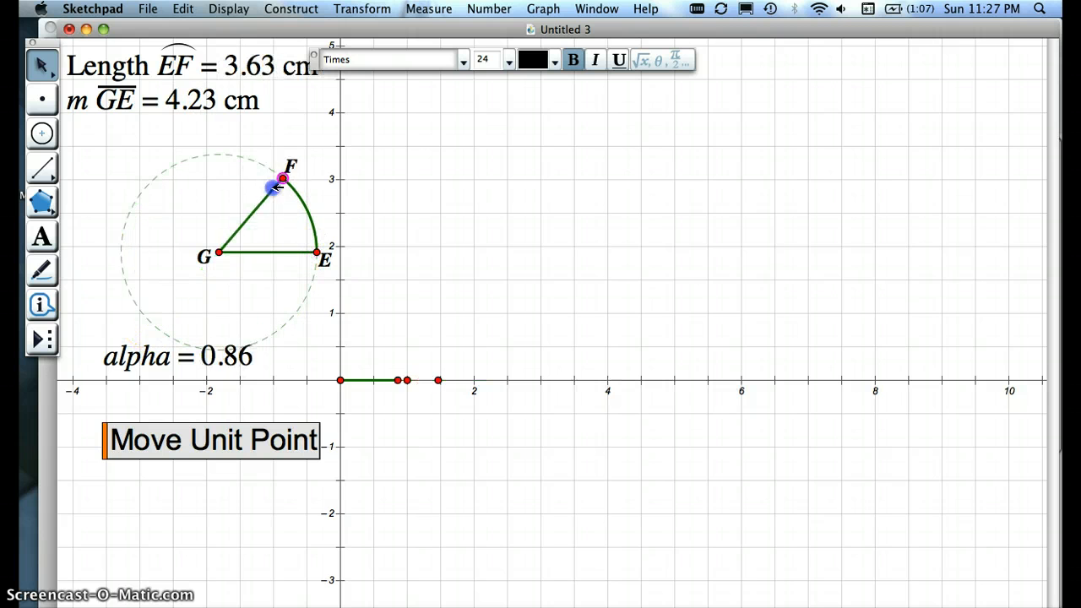
click(202, 454)
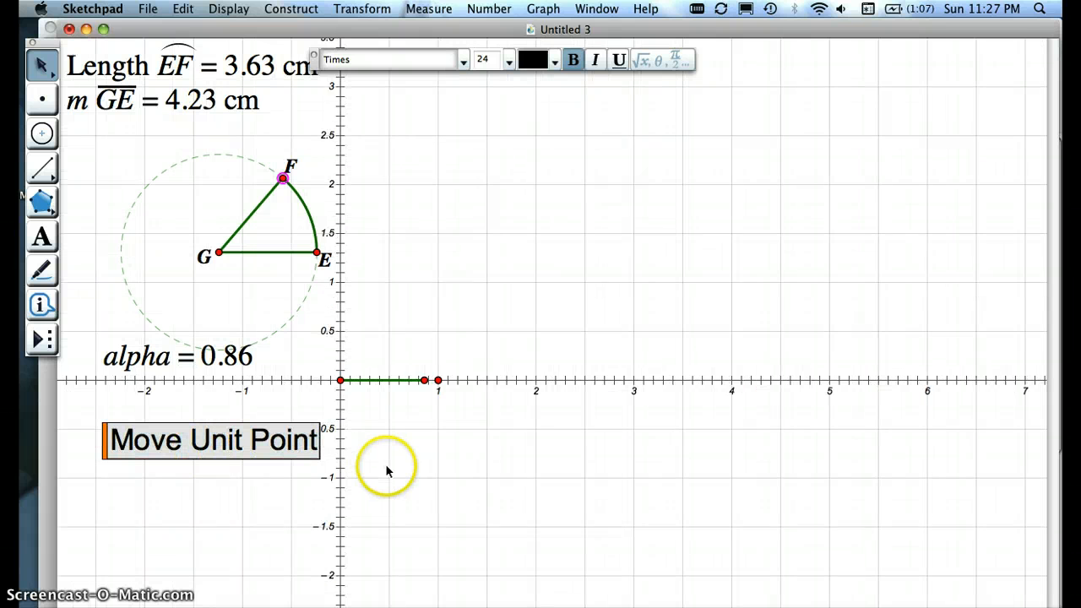
Step: Shrink the circle to a radius of about 1.91 cm and reposition it above the alpha value
click(385, 464)
drag(316, 253, 201, 276)
click(240, 454)
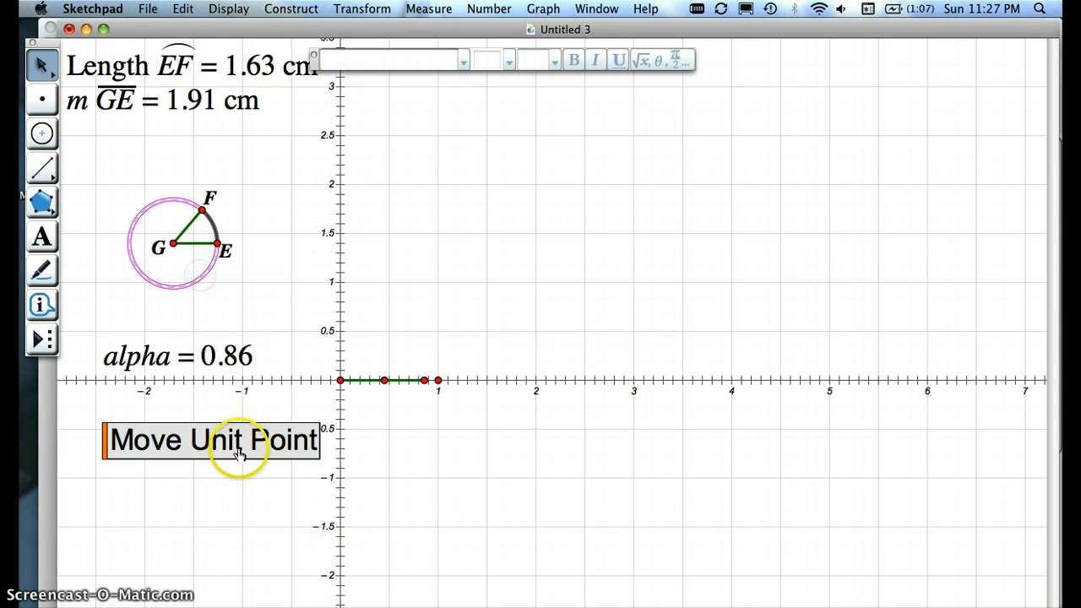
Step: Hide the translated radius point and the unit point on the x-axis
click(245, 497)
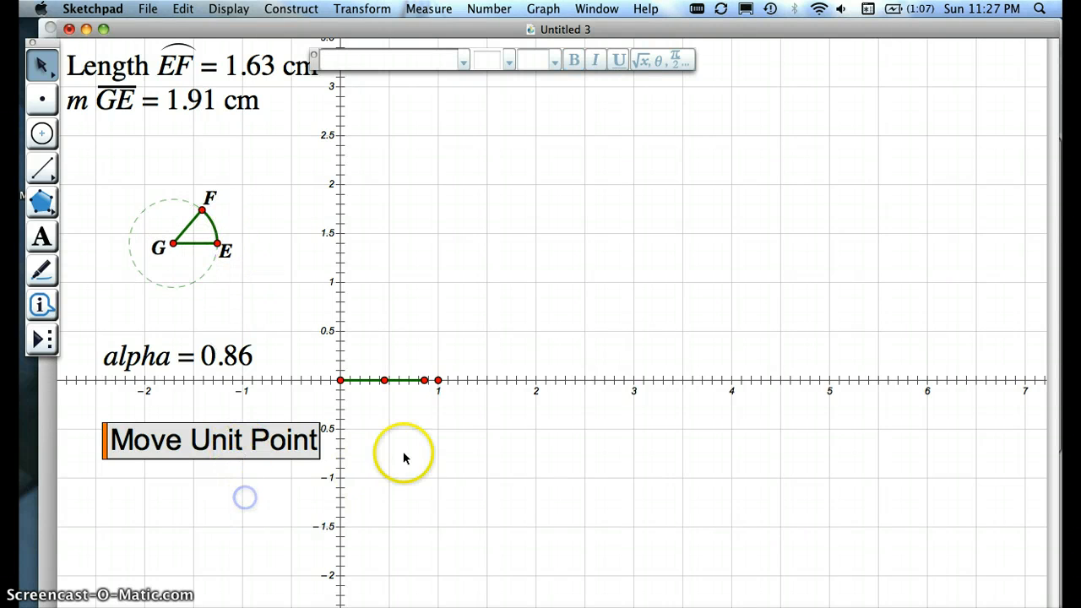
click(394, 401)
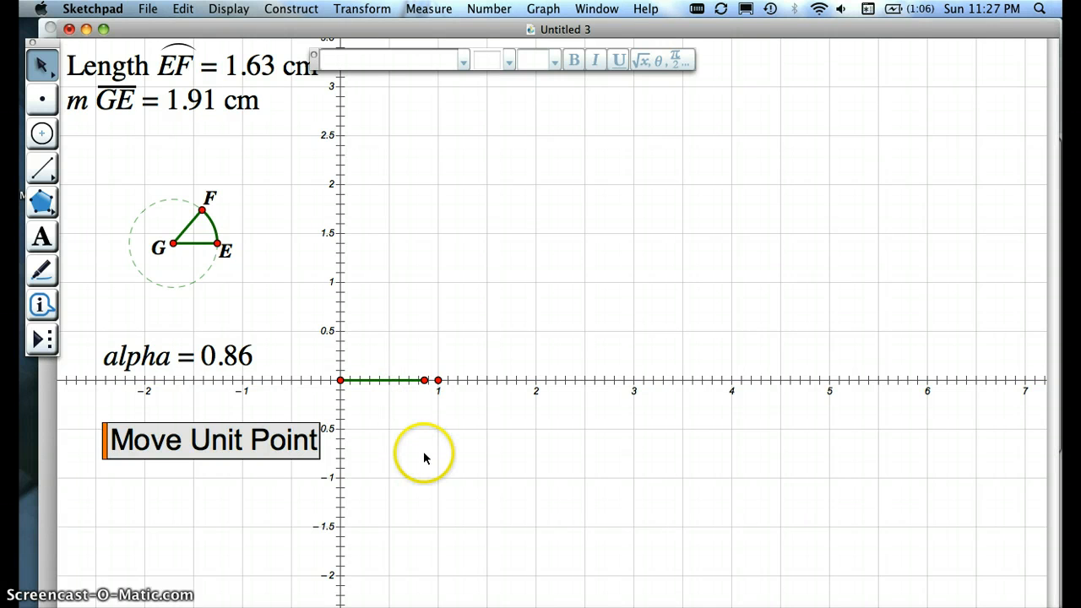
click(437, 380)
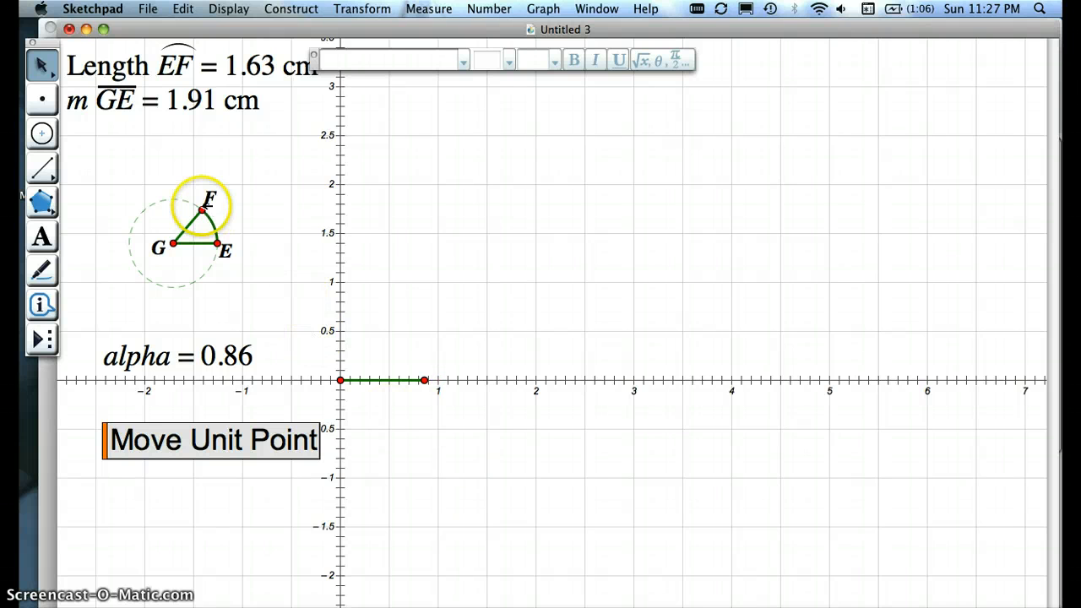
Step: Move F along the circle to an alpha of about 0.69 and run the Move Unit Point button
mouse_move(202, 210)
mouse_down()
mouse_move(121, 233)
mouse_move(218, 211)
mouse_move(207, 215)
mouse_up()
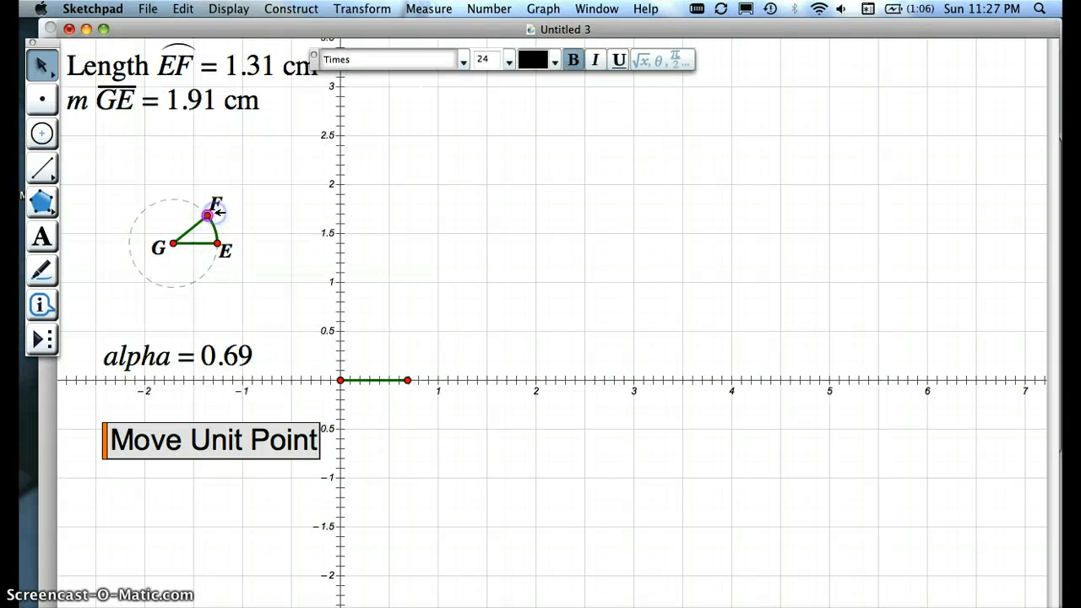
click(216, 441)
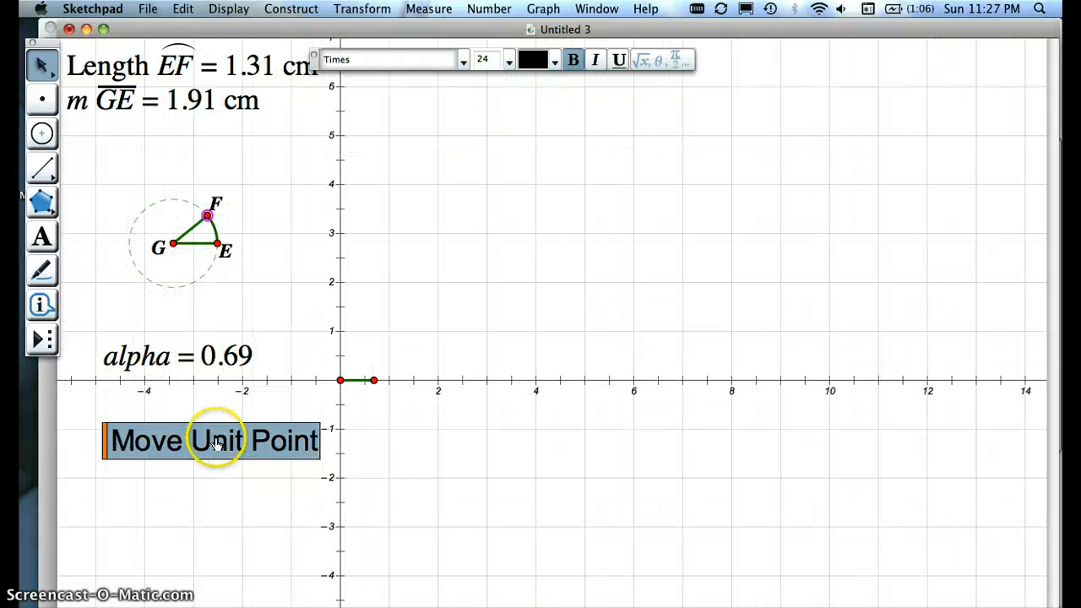
click(386, 441)
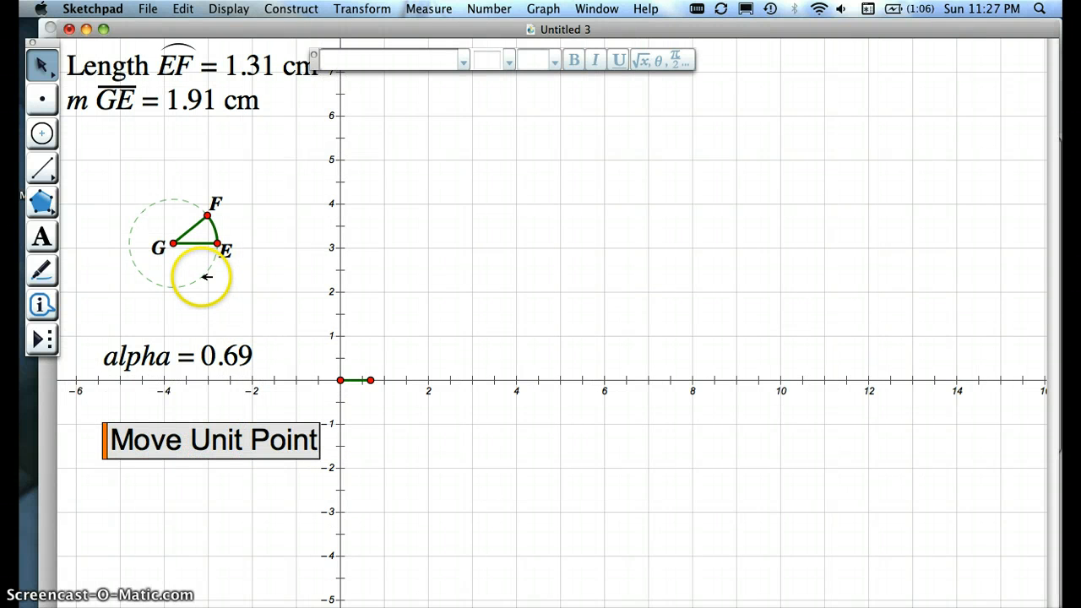
Step: Center the circle on the origin and move F along it to an alpha of about 0.83
drag(205, 275, 371, 413)
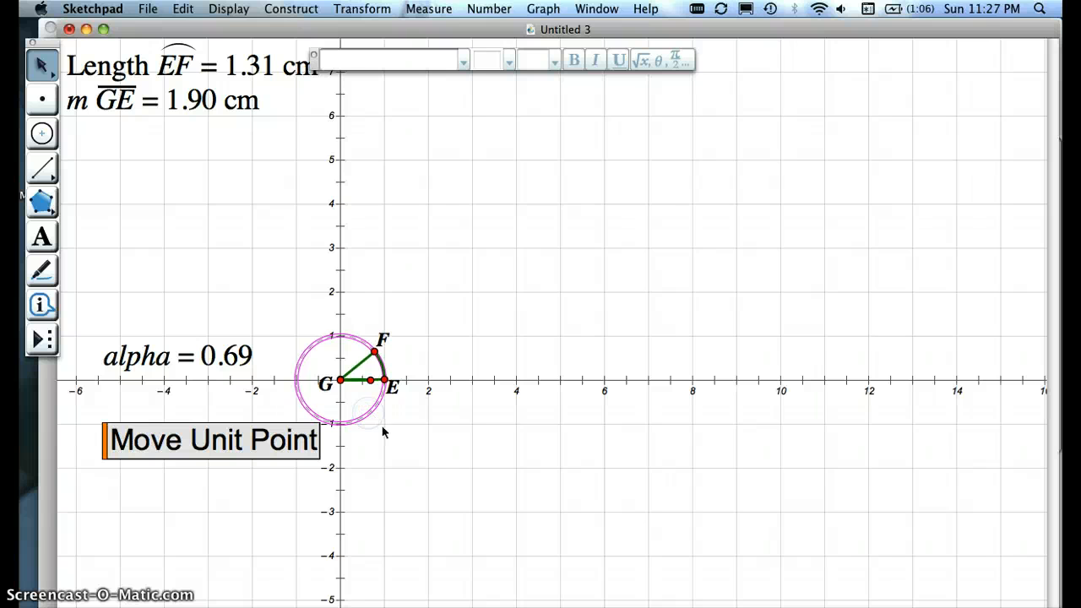
click(380, 430)
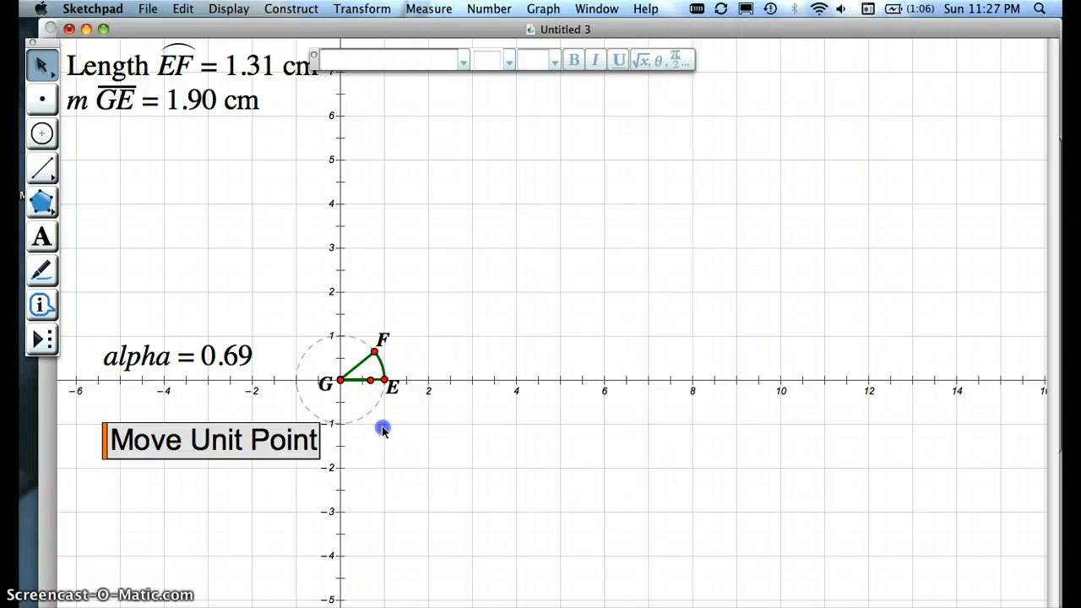
click(374, 348)
mouse_move(374, 347)
mouse_down()
mouse_move(340, 338)
mouse_move(304, 363)
mouse_move(343, 429)
mouse_move(405, 381)
mouse_move(374, 339)
mouse_move(370, 346)
mouse_up()
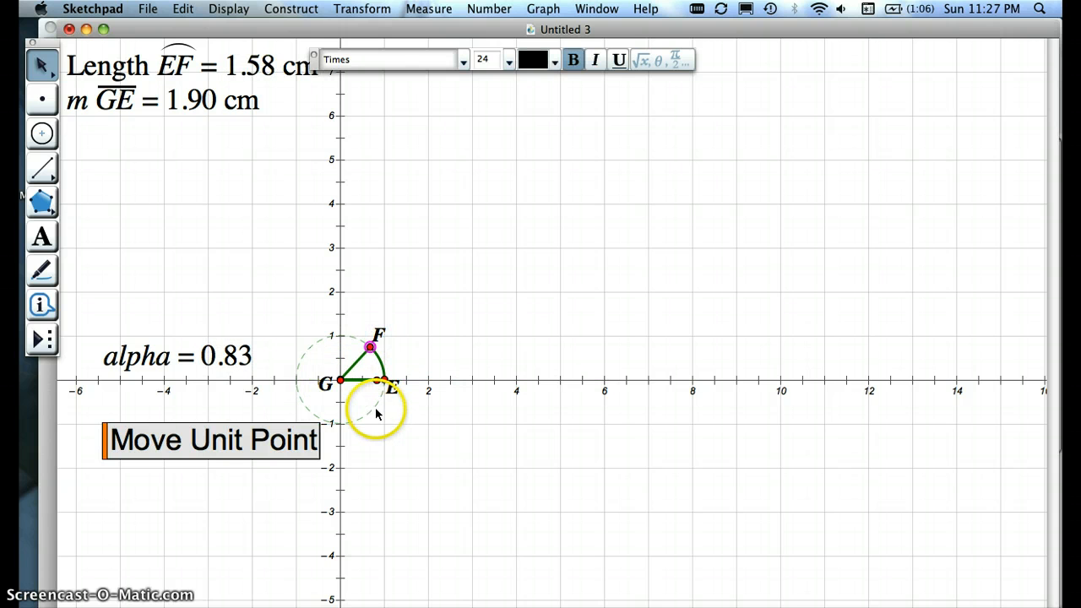
Step: Return the circle to the space above the alpha value and move the Move Unit Point button lower, to about y = -4
drag(377, 406, 216, 245)
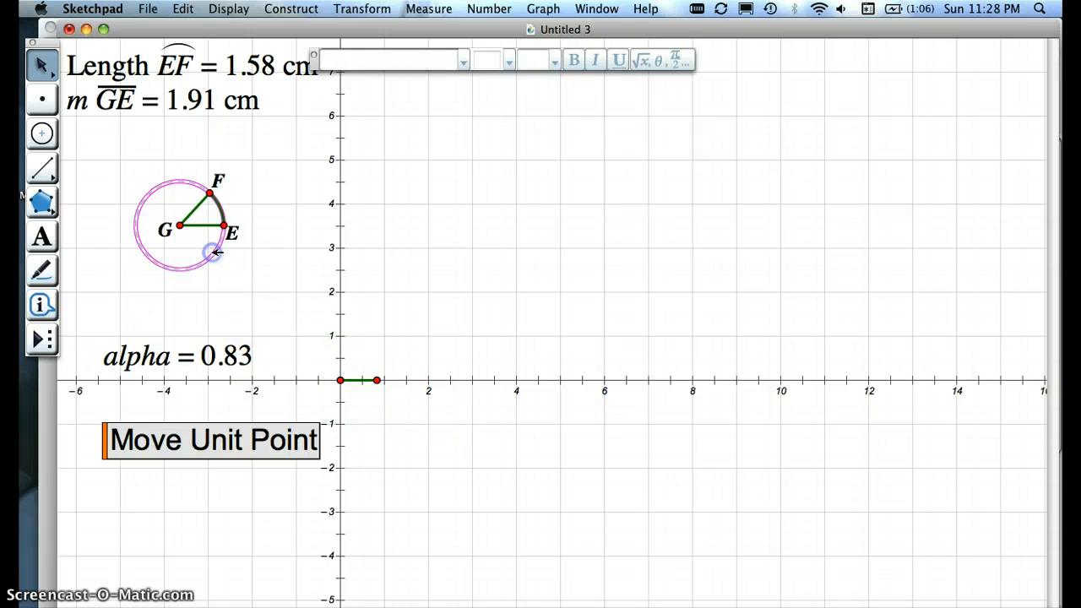
drag(106, 439, 71, 546)
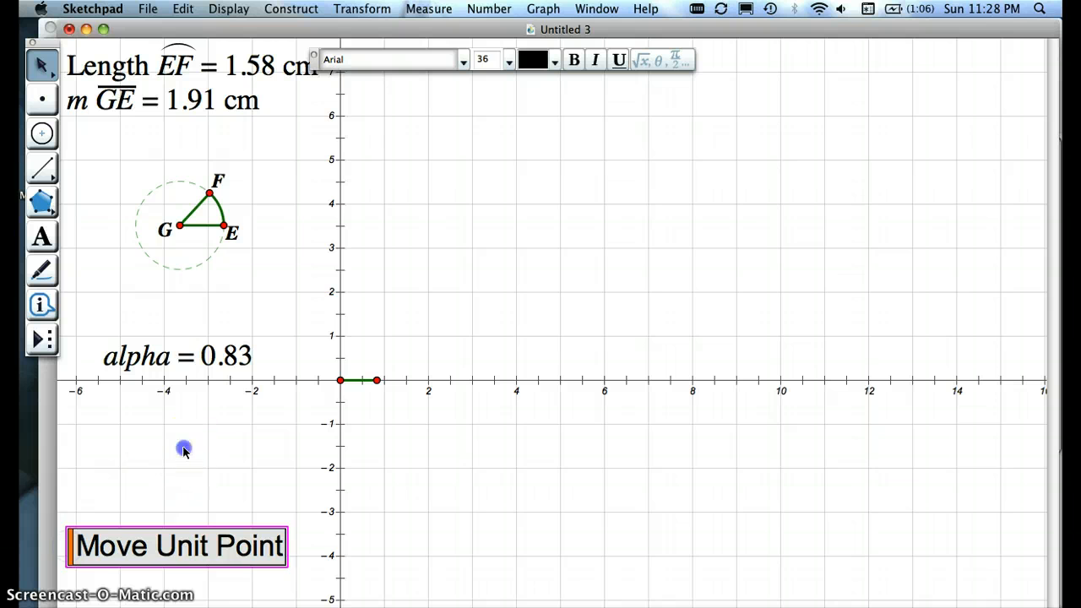
click(180, 448)
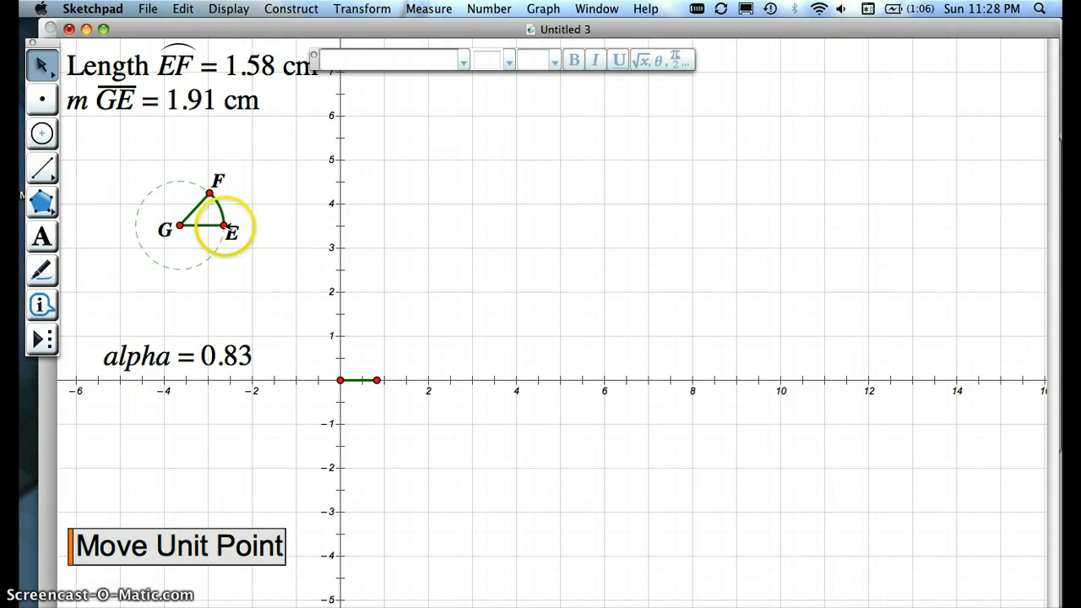
Step: Enlarge the circle's radius to about 3.03 cm, rescale the axes with the movement button, and shift the circle slightly down
drag(228, 226, 250, 226)
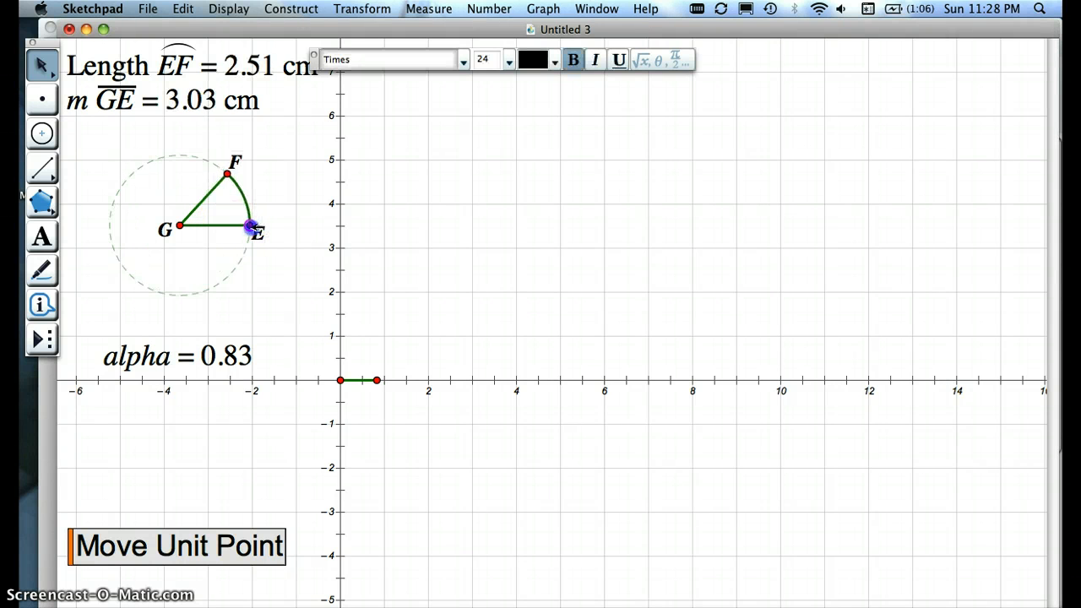
click(211, 550)
drag(227, 281, 226, 291)
click(251, 296)
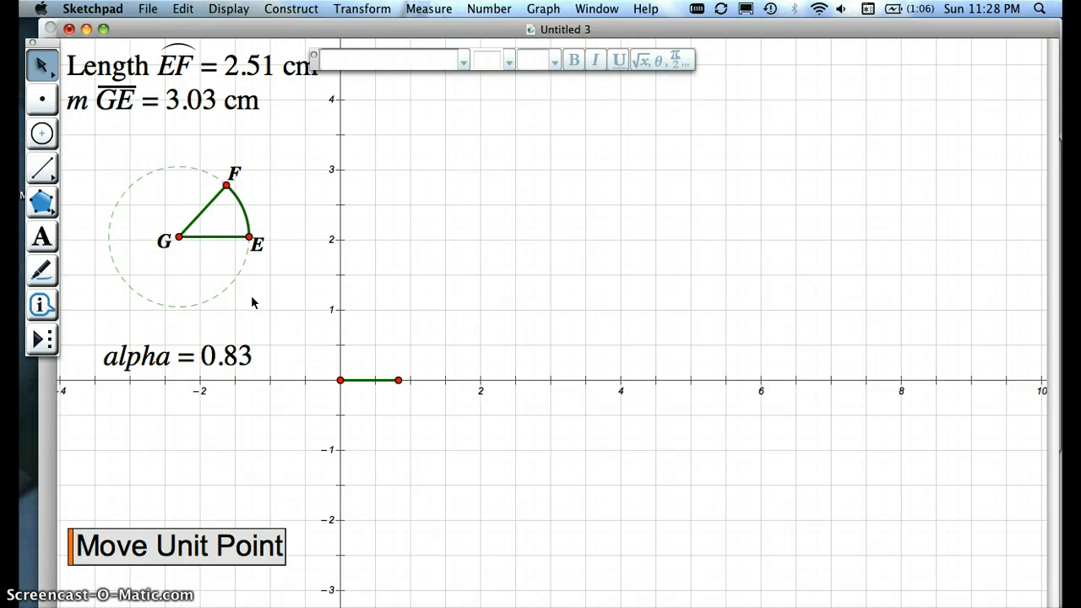
Step: Construct a line through F perpendicular to segment GE, and move F along the circle to an alpha of about 0.95
click(226, 184)
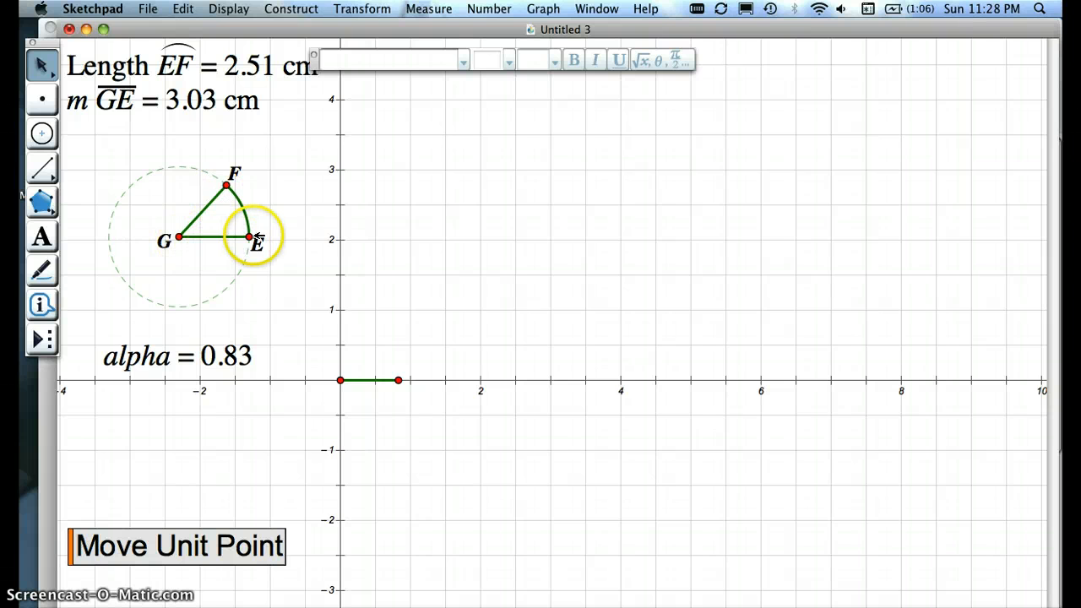
click(227, 183)
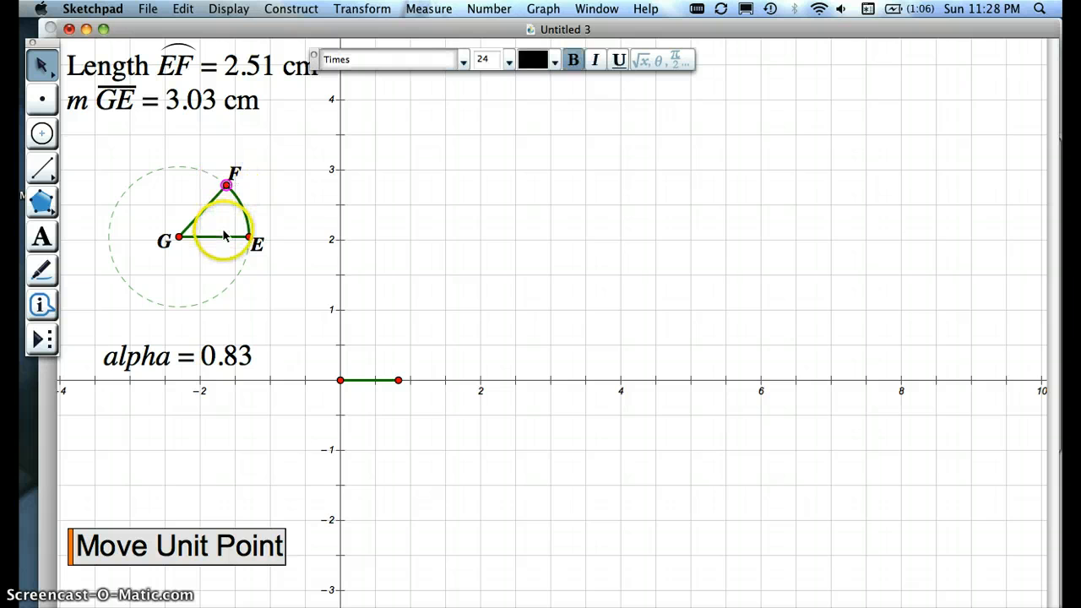
shift+click(225, 236)
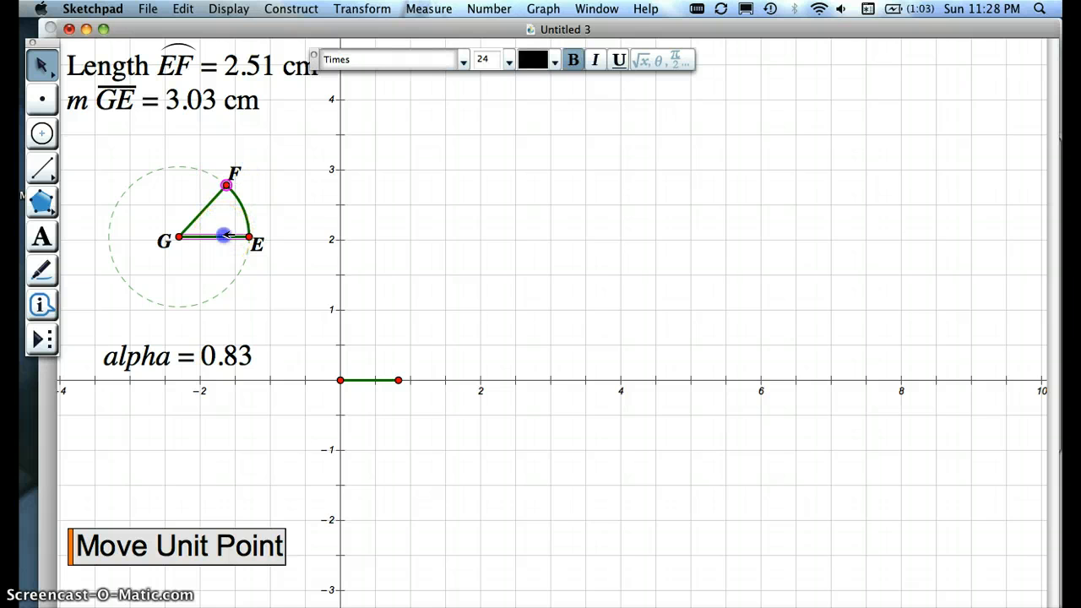
click(302, 11)
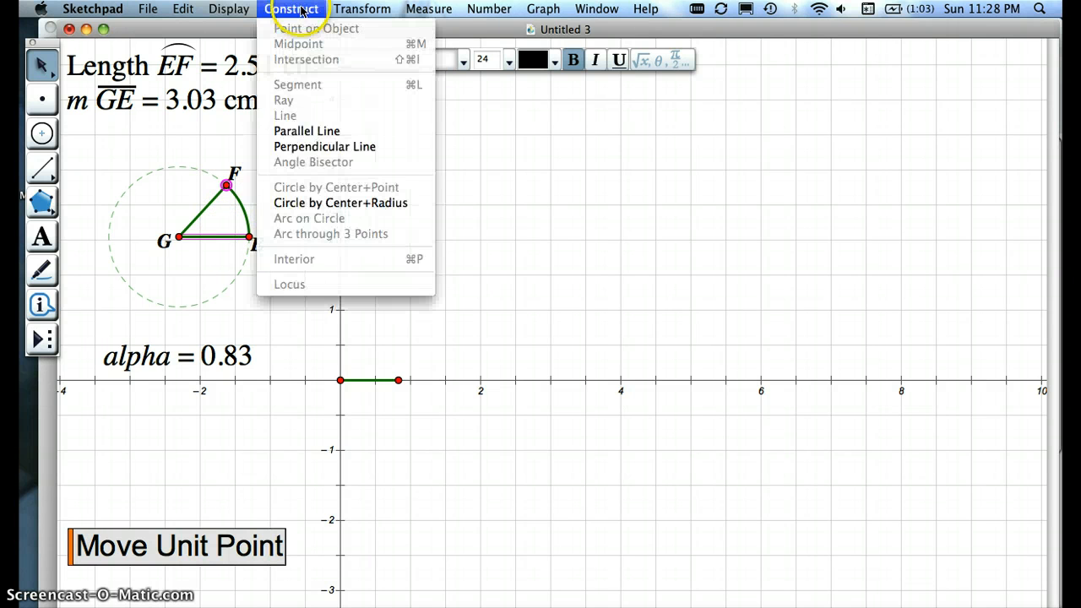
click(314, 148)
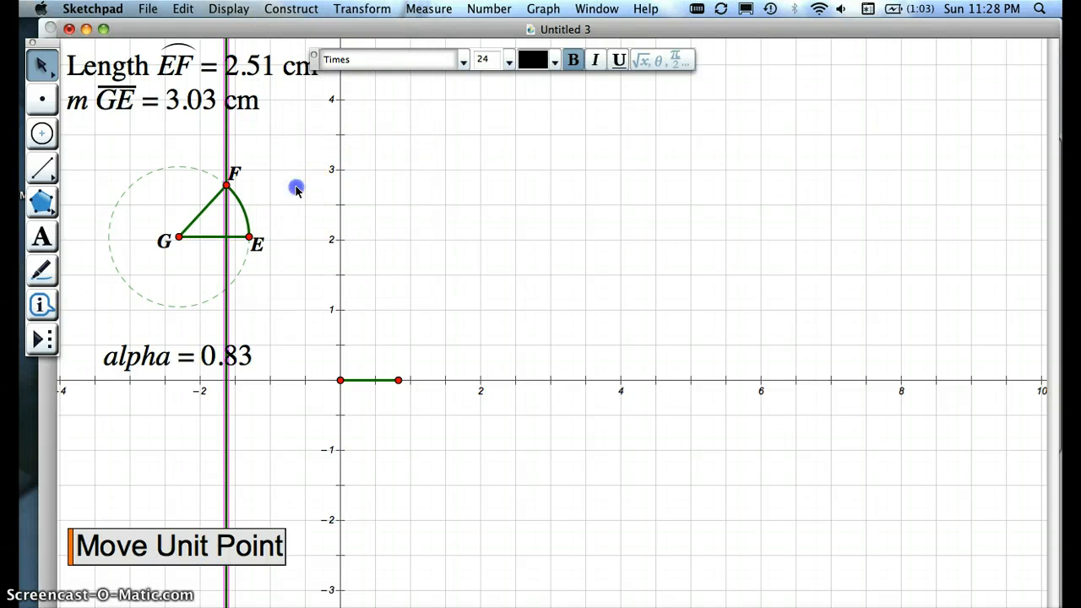
mouse_move(234, 187)
mouse_down()
mouse_move(150, 177)
mouse_move(126, 270)
mouse_move(245, 272)
mouse_move(236, 184)
mouse_move(221, 178)
mouse_up()
click(282, 222)
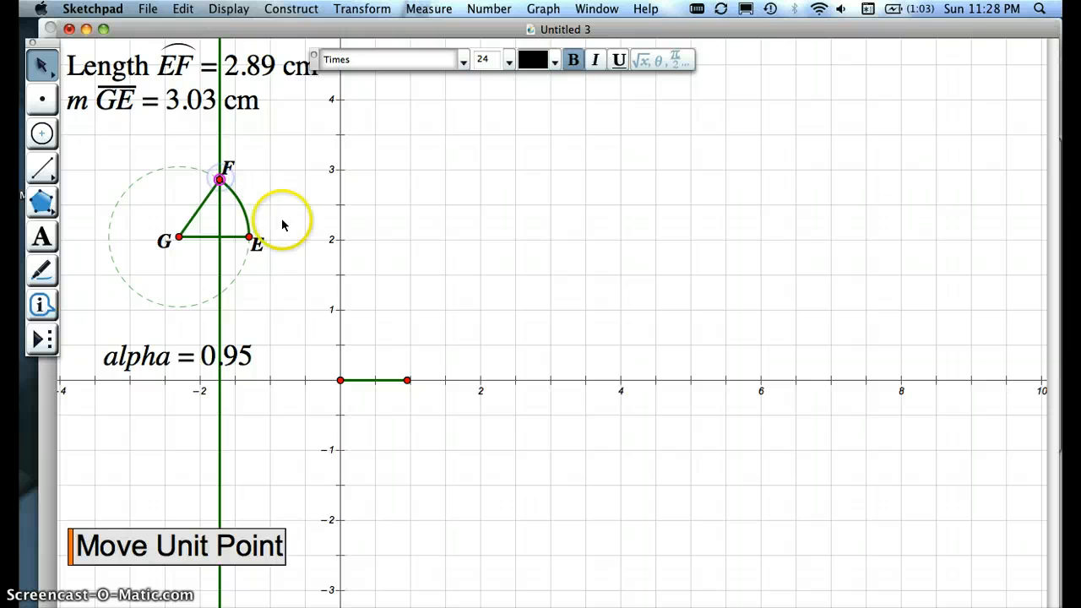
Step: Construct a line through G and E, and move F along the circle to an alpha of about 2.26
click(46, 169)
click(142, 169)
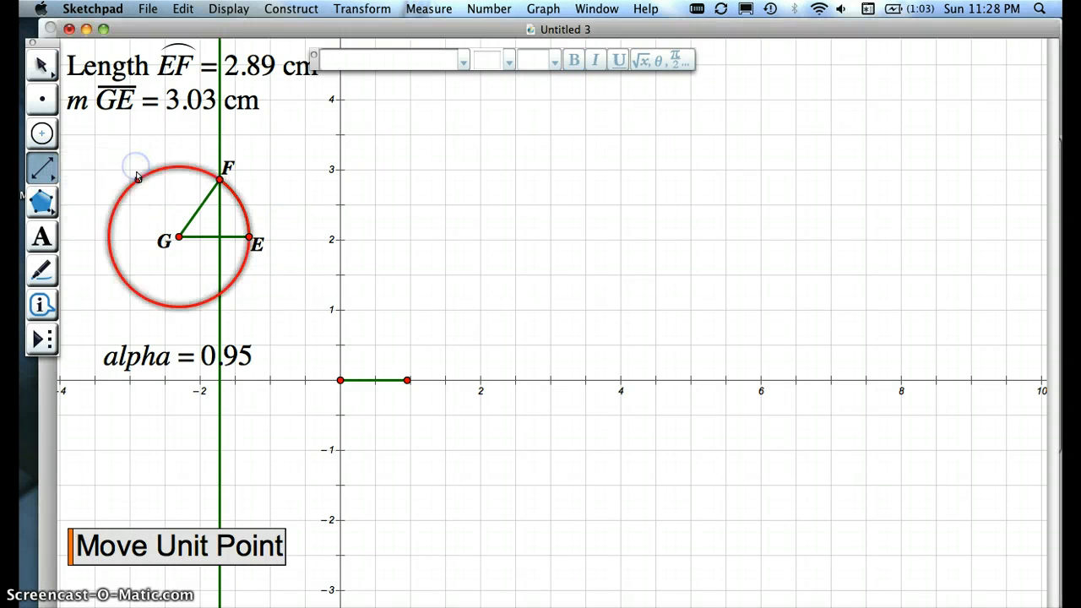
click(178, 237)
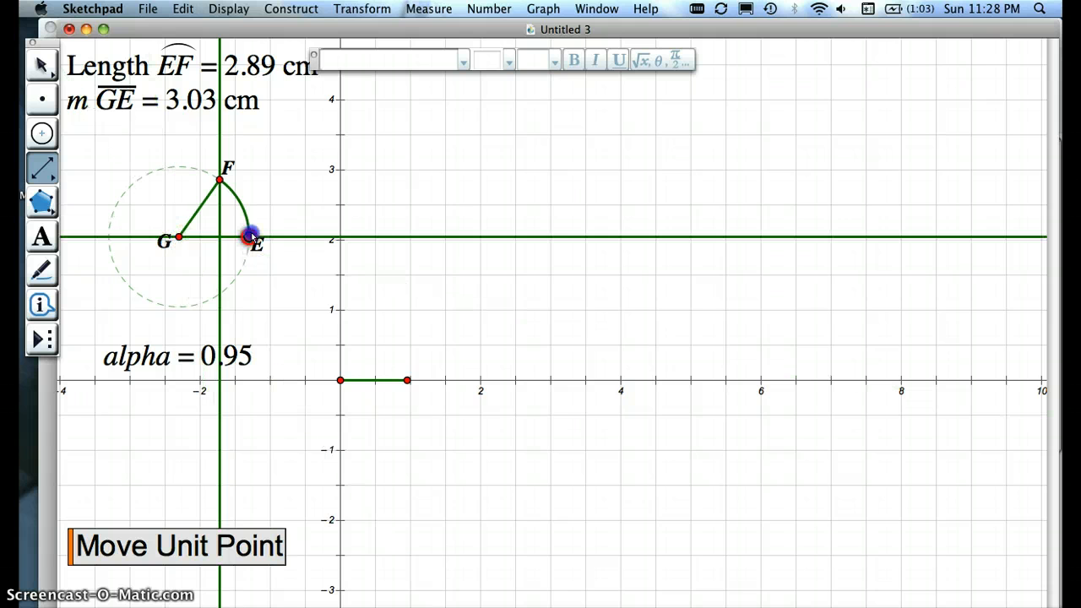
click(249, 237)
key(Escape)
click(285, 196)
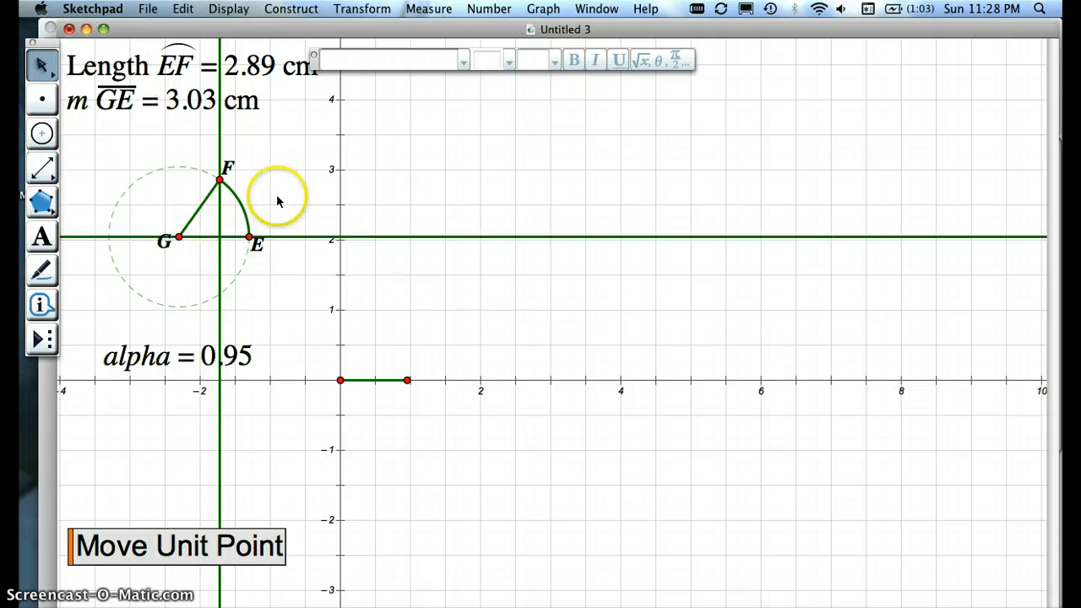
drag(220, 178, 135, 182)
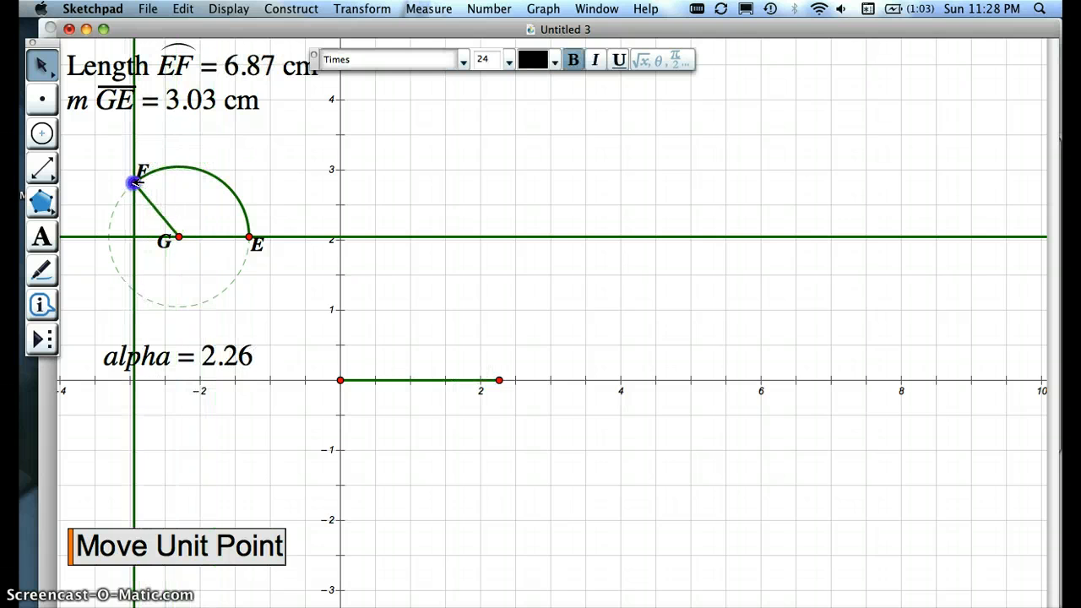
click(85, 184)
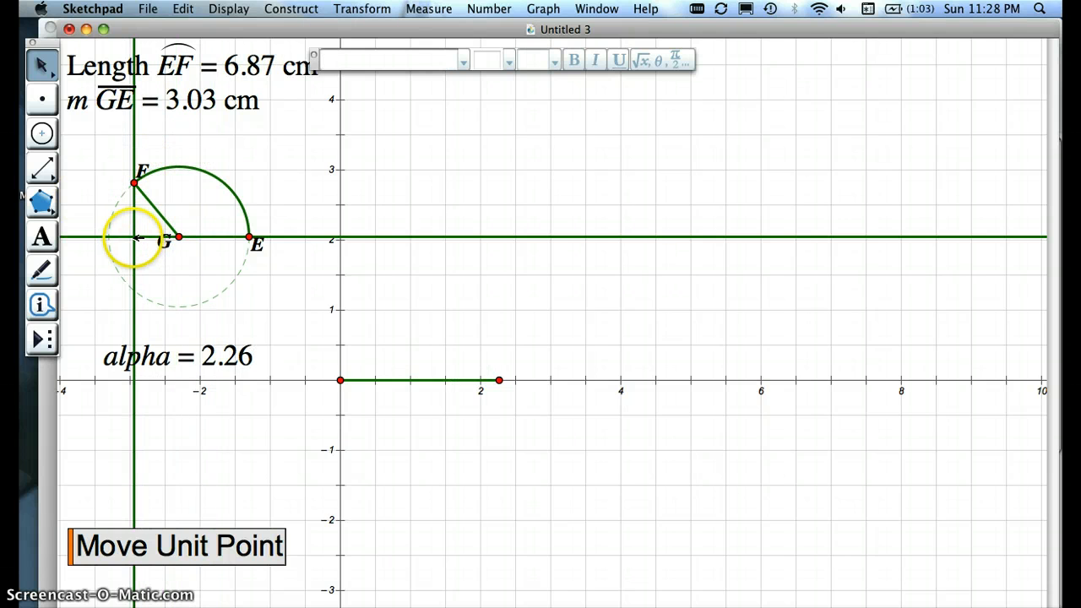
Step: Mark the intersection of the perpendicular through F with line GE, and hide both construction lines
click(86, 149)
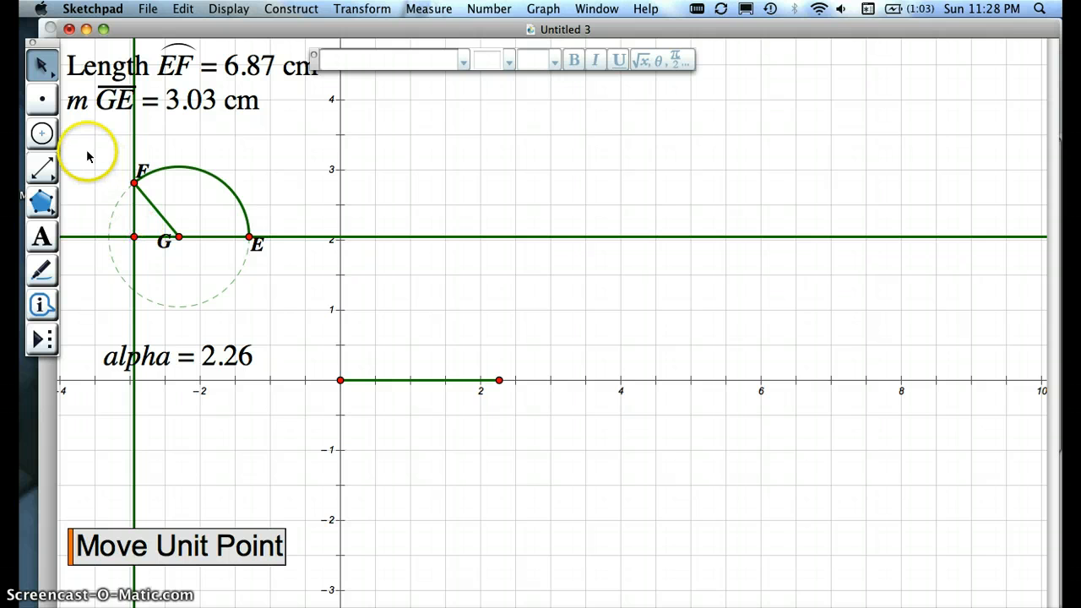
click(136, 145)
click(288, 236)
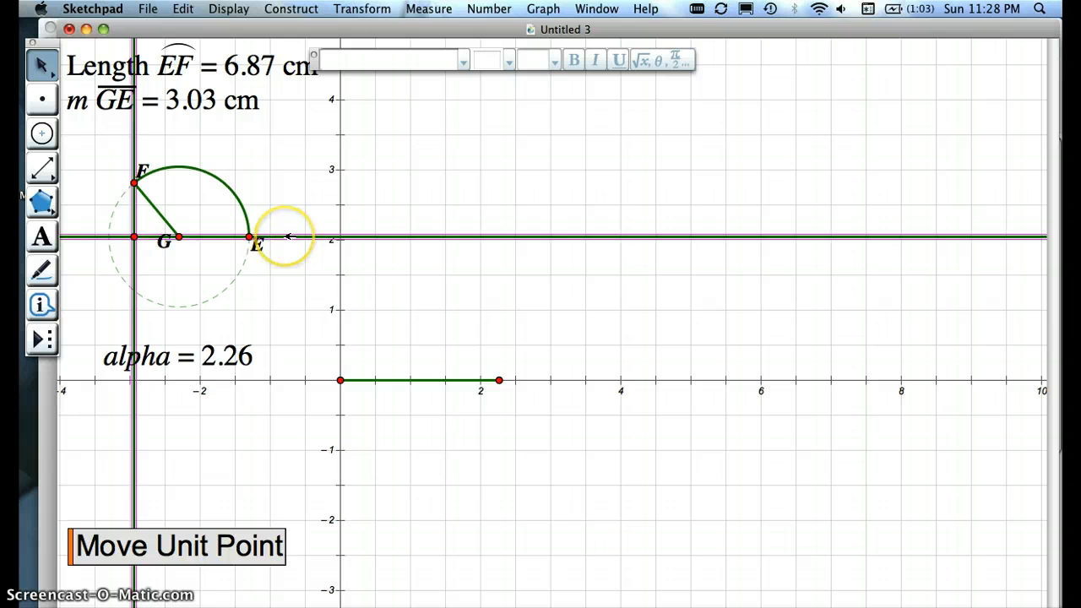
key(super+h)
click(135, 179)
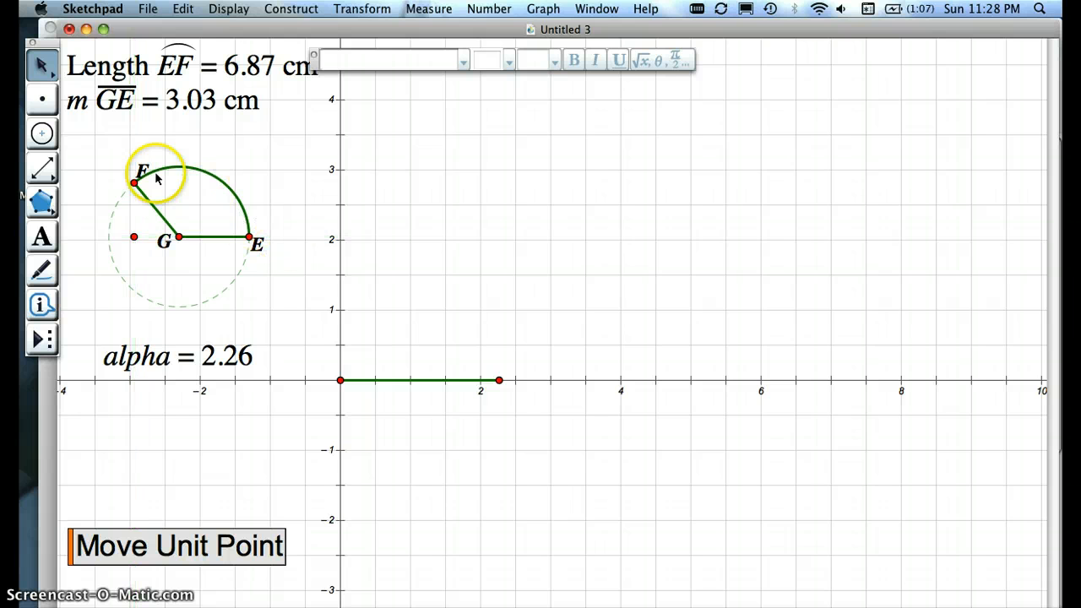
Step: Move F to an alpha of about 1.00 and construct the segment joining F to the intersection point on GE
drag(135, 181, 218, 177)
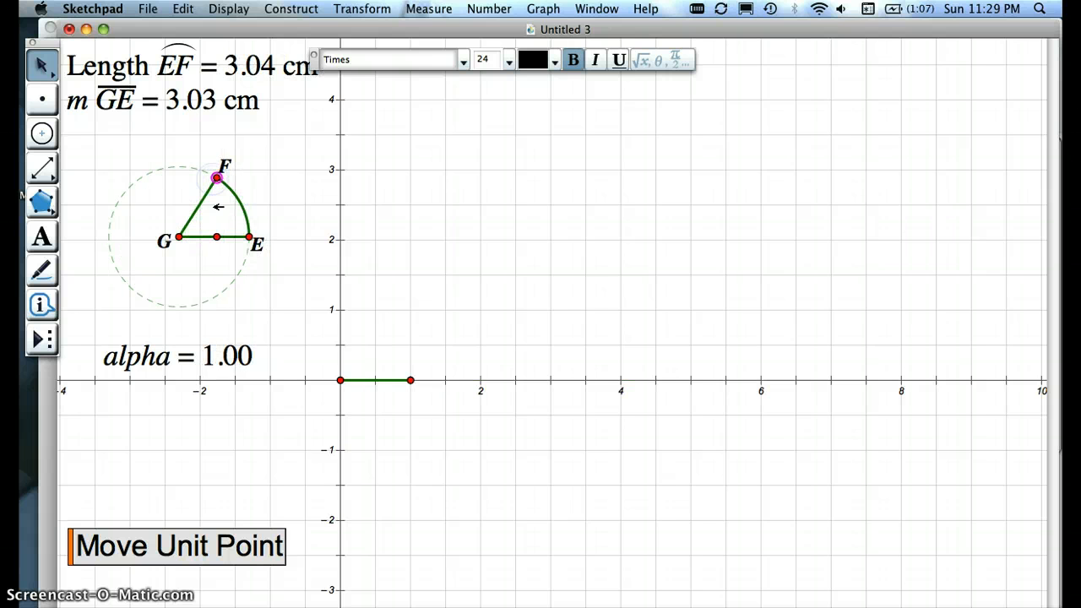
click(217, 237)
click(110, 150)
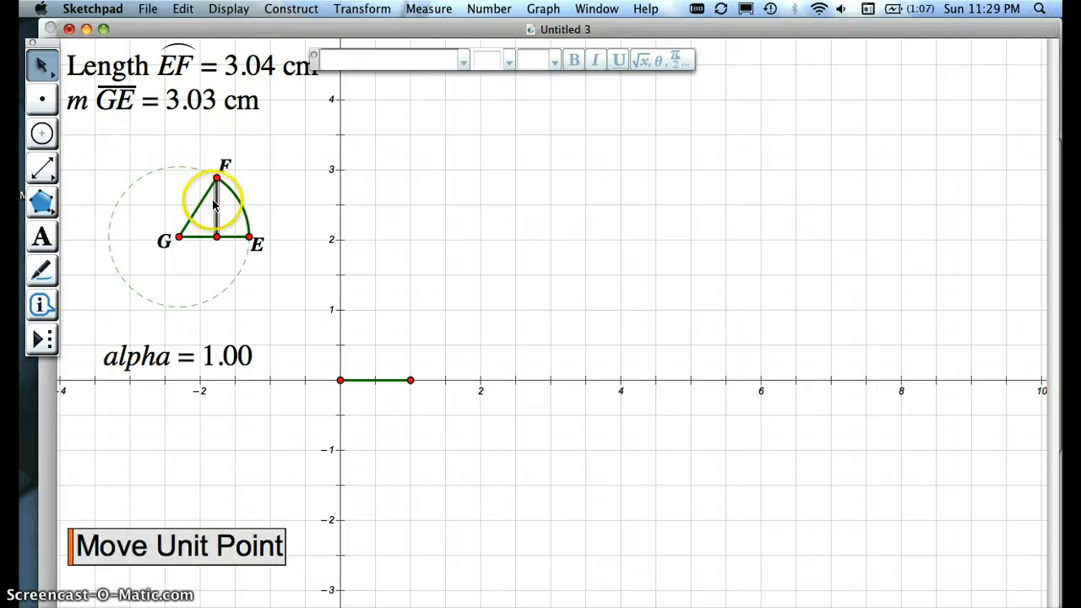
Step: Color the vertical segment below F red, and move F along the circle to an alpha of about 0.96
click(221, 12)
click(234, 59)
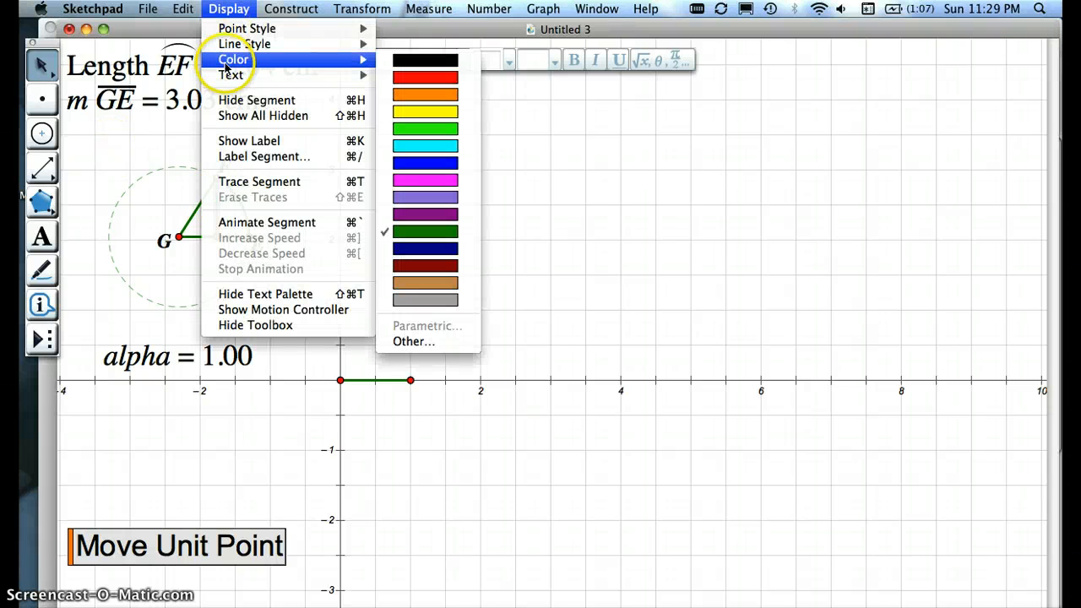
click(421, 79)
click(290, 184)
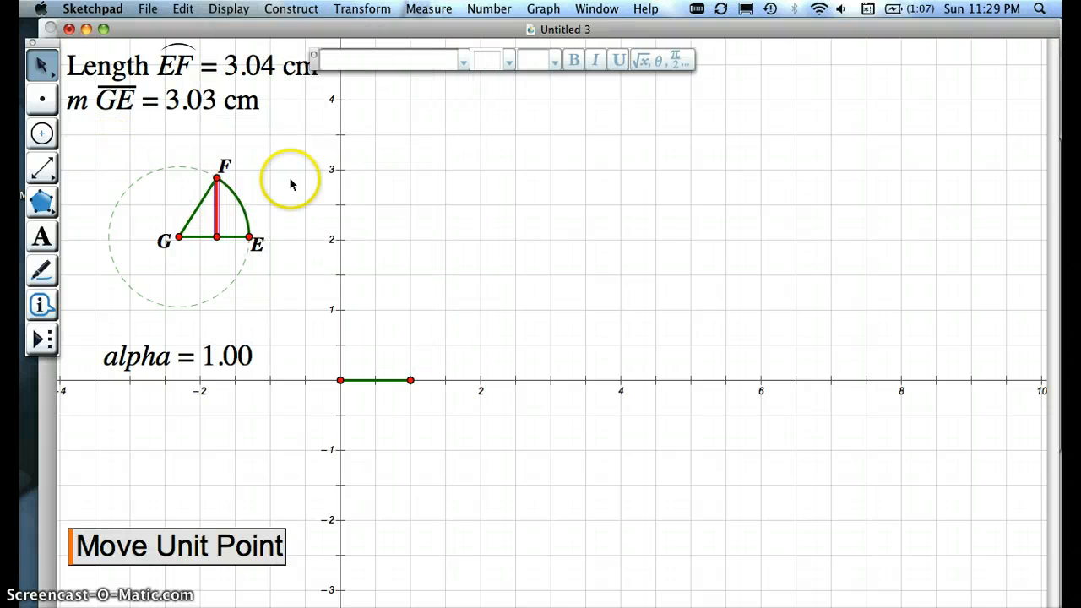
click(287, 186)
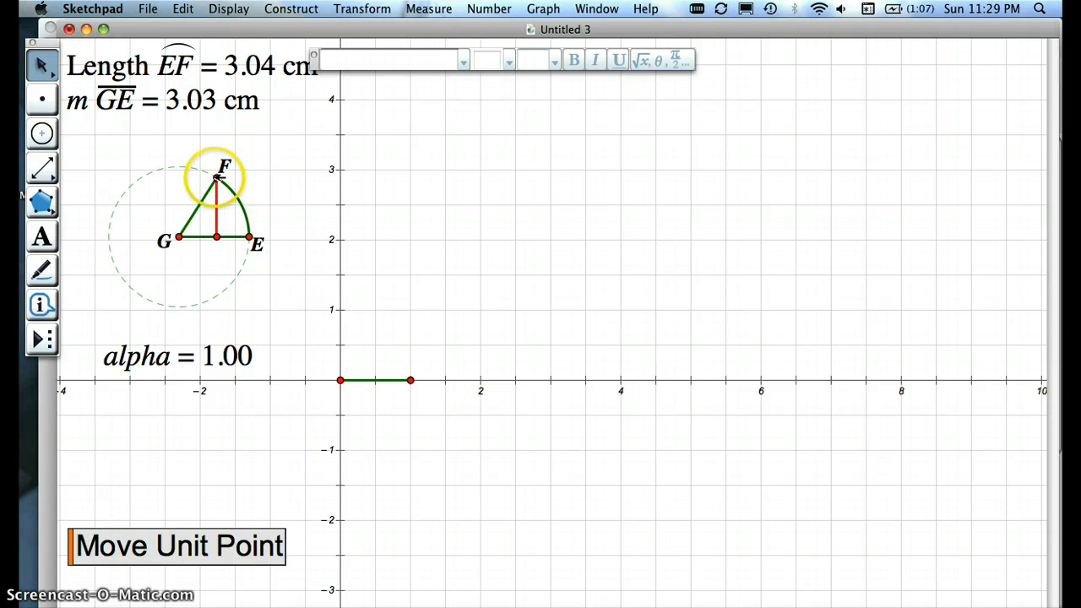
mouse_move(218, 177)
mouse_down()
mouse_move(133, 188)
mouse_move(140, 289)
mouse_move(228, 286)
mouse_move(248, 214)
mouse_move(219, 180)
mouse_up()
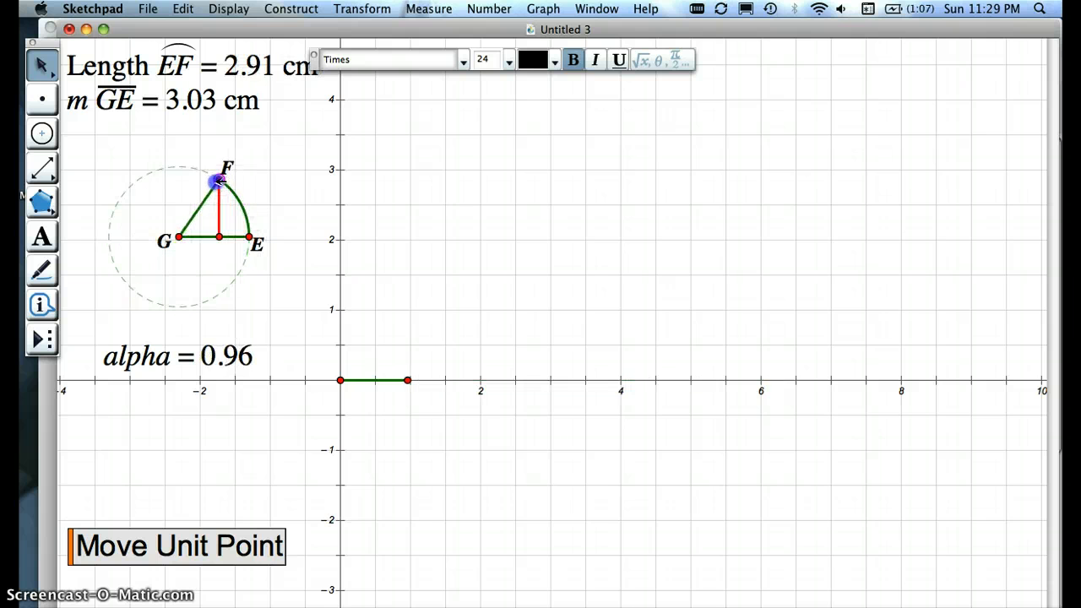
click(124, 159)
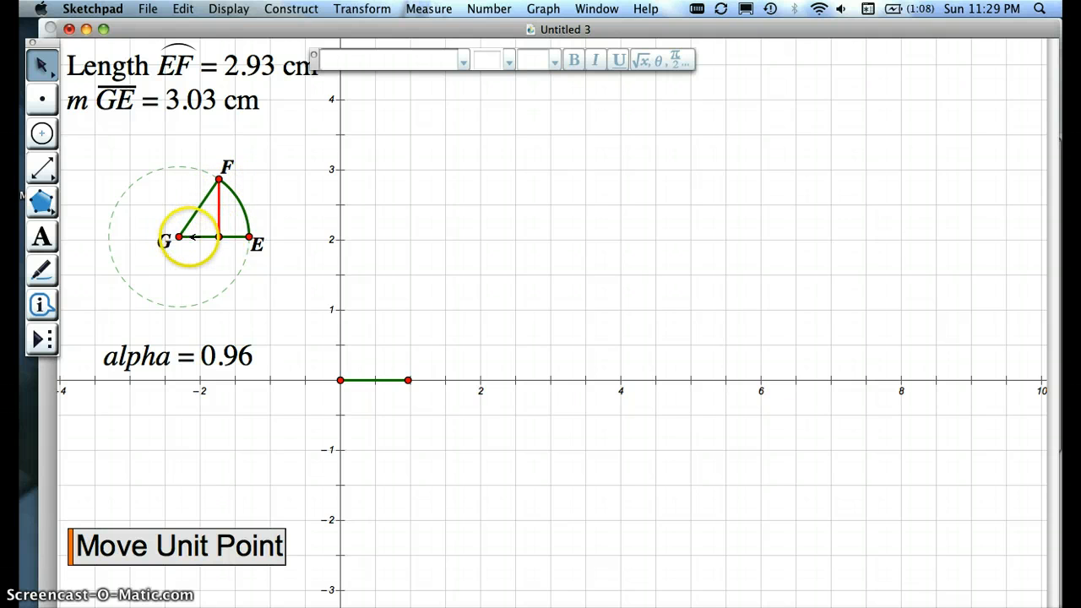
Step: Measure the ratio of the red segment to GE, place it near (4, 3), and move F to an alpha of about 0.95
click(221, 205)
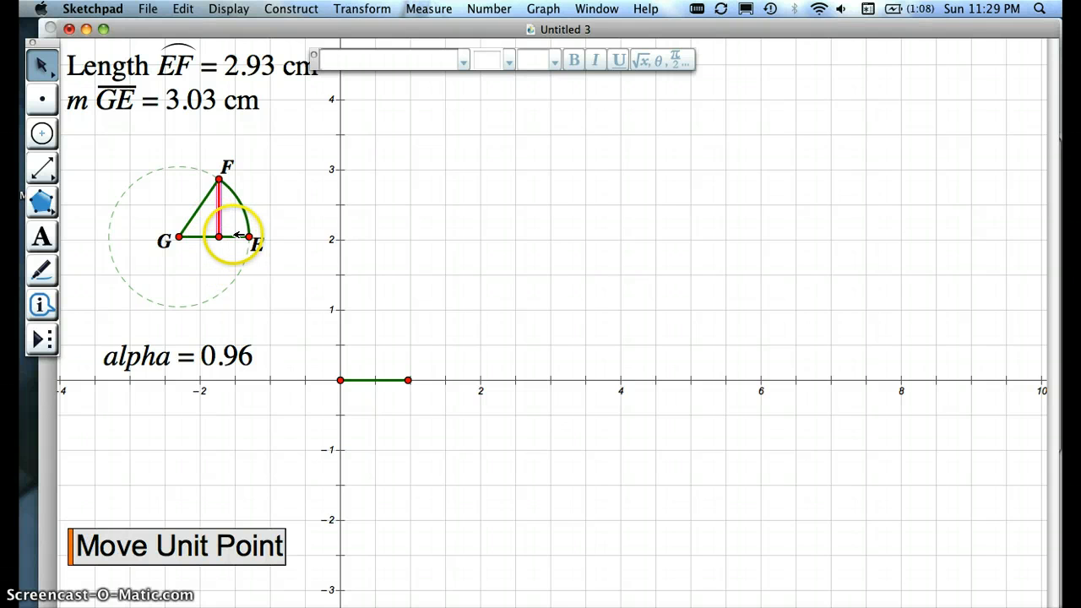
click(416, 10)
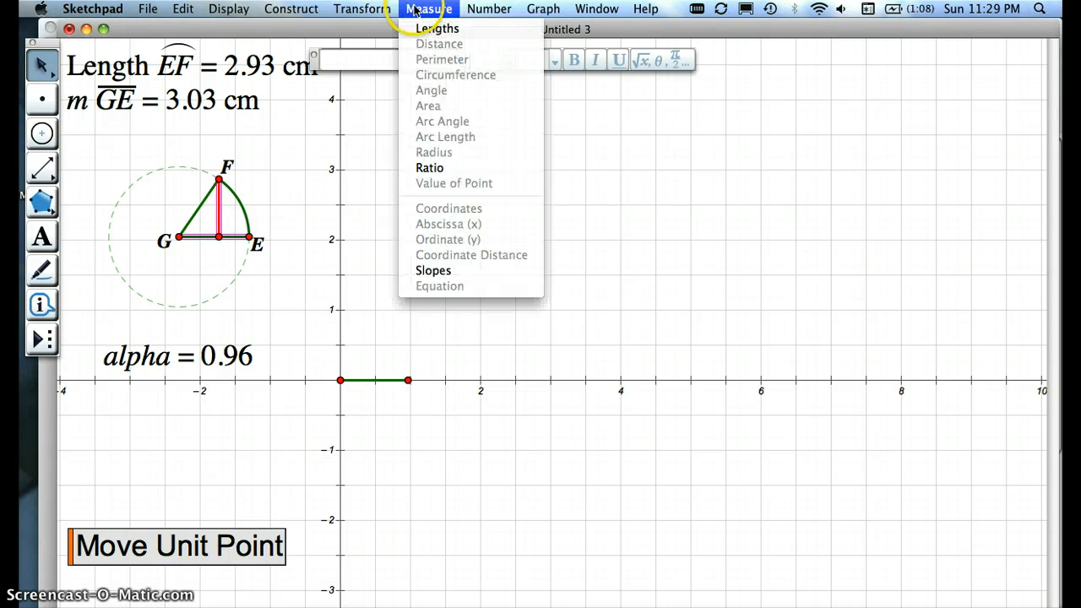
click(435, 168)
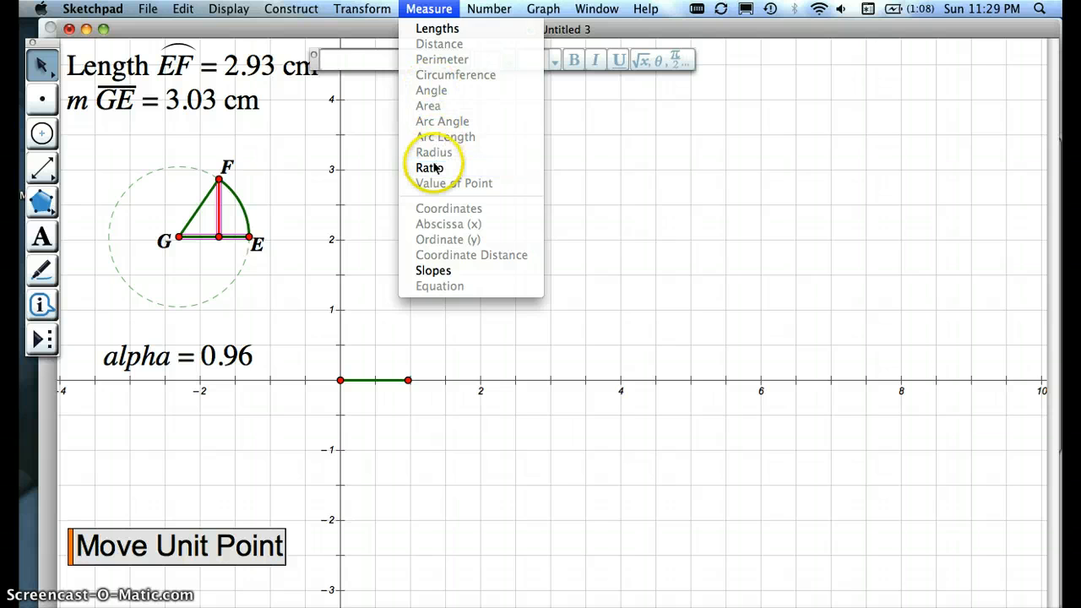
drag(205, 392, 620, 154)
click(279, 274)
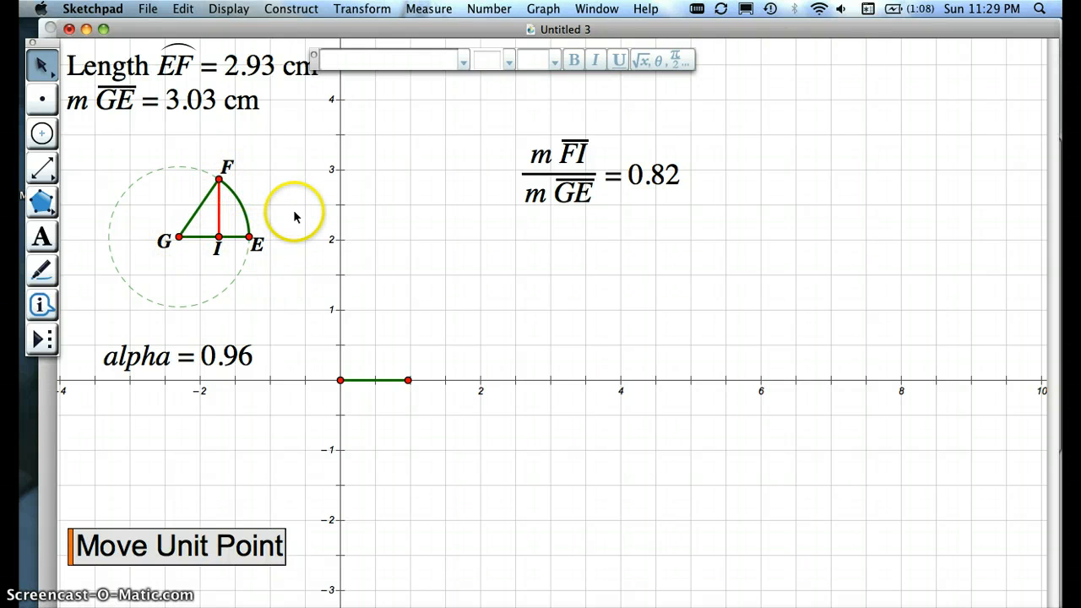
mouse_move(219, 178)
mouse_down()
mouse_move(174, 164)
mouse_move(113, 217)
mouse_move(147, 279)
mouse_move(216, 291)
mouse_move(248, 246)
mouse_move(228, 185)
mouse_move(179, 164)
mouse_move(119, 203)
mouse_move(109, 241)
mouse_move(138, 292)
mouse_move(228, 263)
mouse_move(227, 193)
mouse_move(166, 176)
mouse_move(150, 281)
mouse_move(206, 281)
mouse_move(237, 215)
mouse_move(142, 178)
mouse_move(124, 279)
mouse_move(177, 290)
mouse_move(226, 283)
mouse_move(234, 184)
mouse_move(218, 175)
mouse_up()
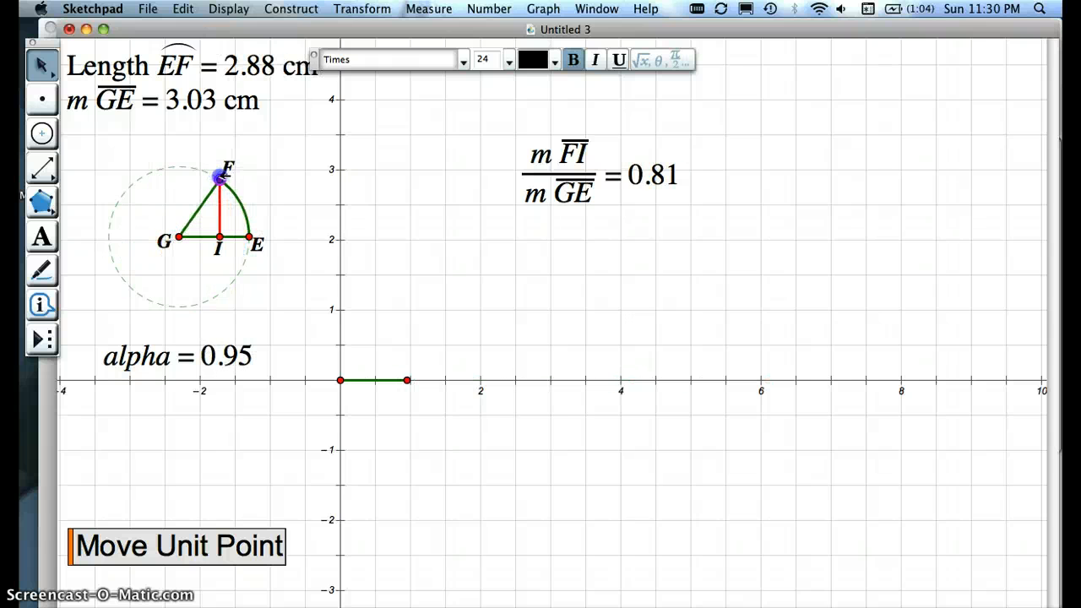
click(277, 186)
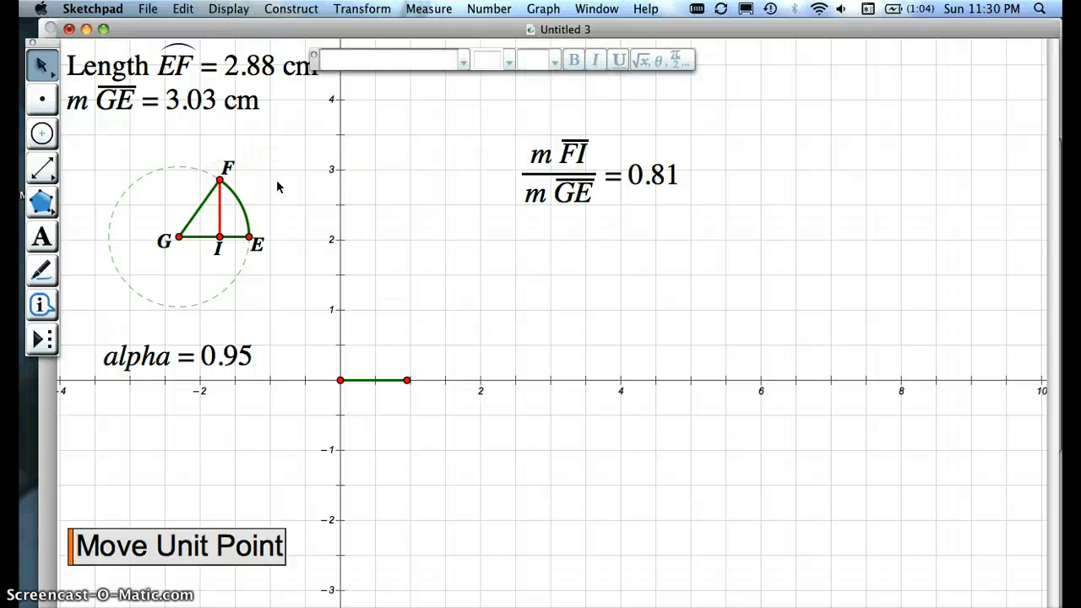
Step: Measure the y-coordinates of points F and I, and place both readouts near x = 7, level with the ratio
click(221, 179)
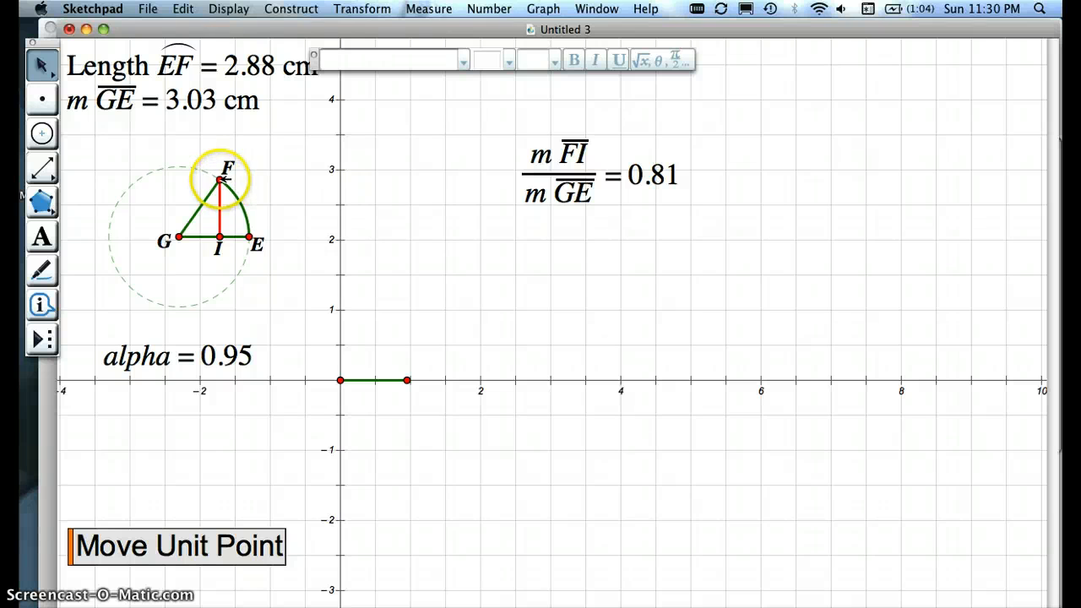
shift+click(219, 239)
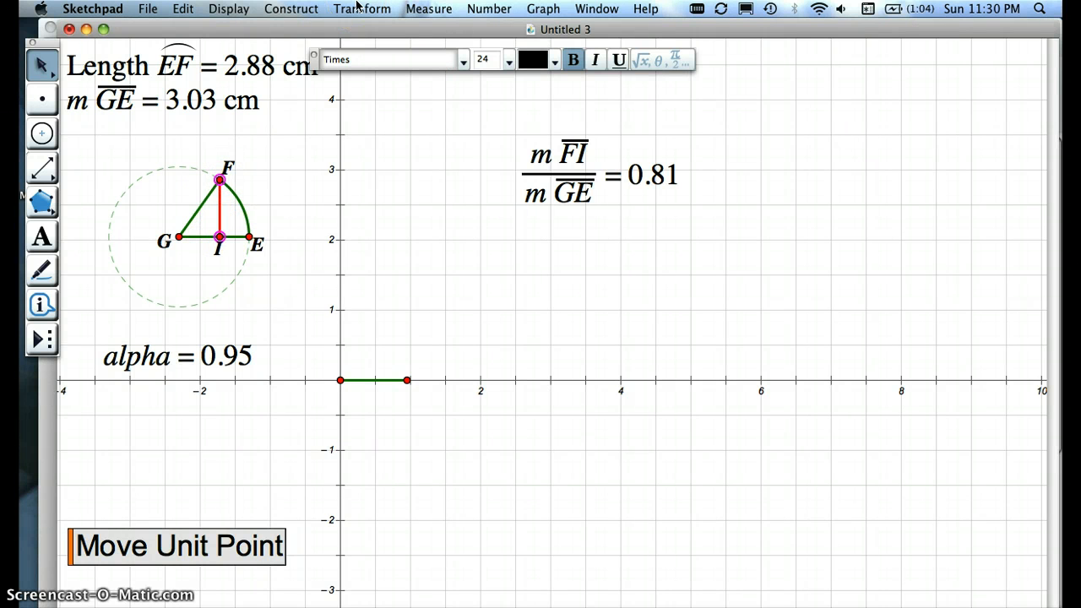
click(426, 13)
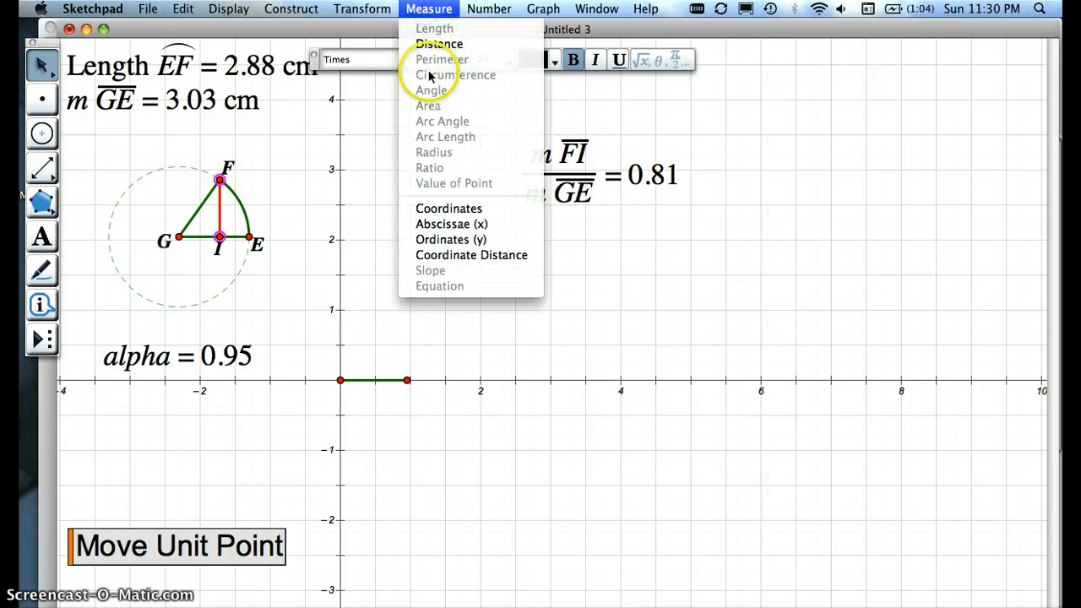
click(448, 243)
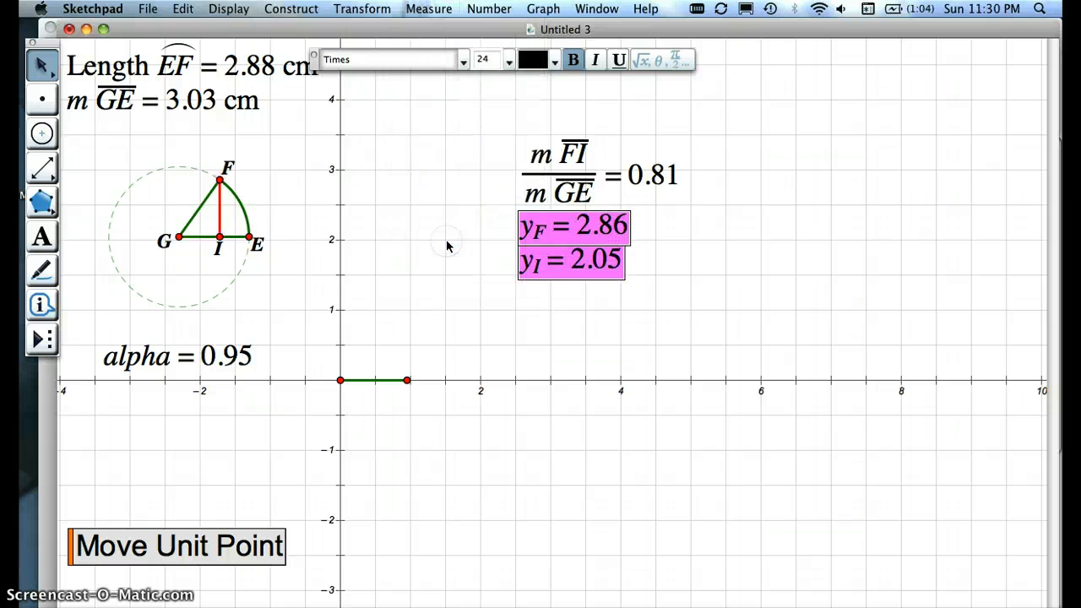
drag(535, 261, 828, 167)
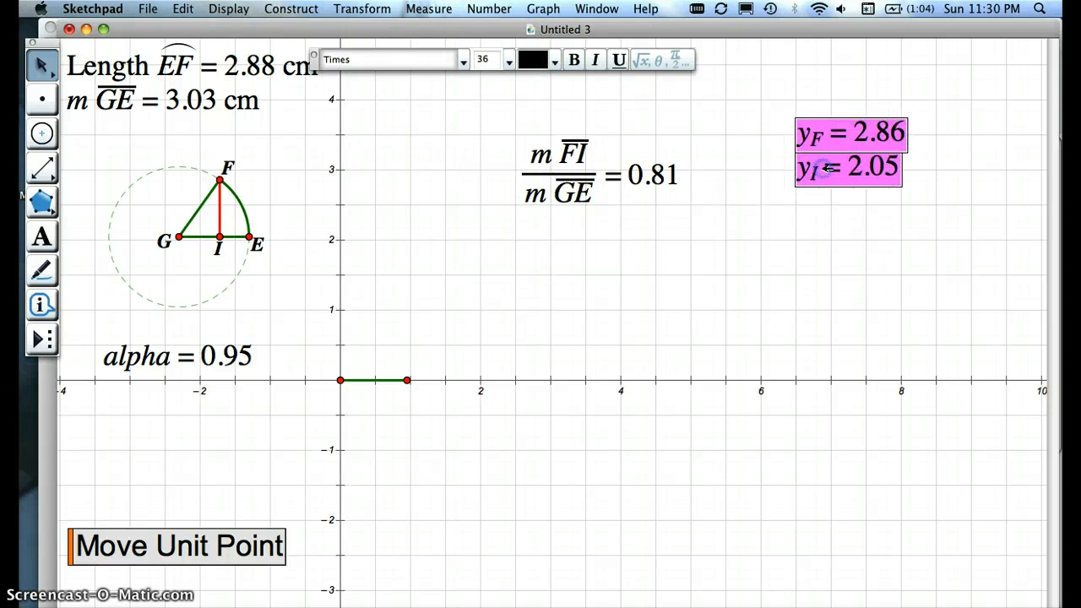
Step: Calculate the difference yF - yI and place the result between the circle and the FI to GE ratio
key(alt+equal)
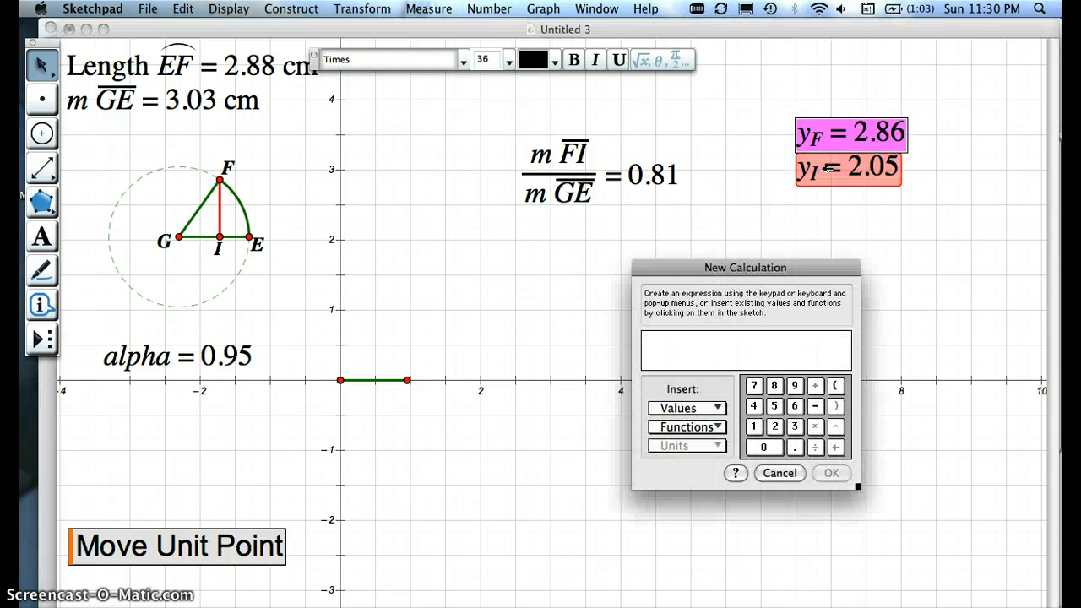
click(855, 133)
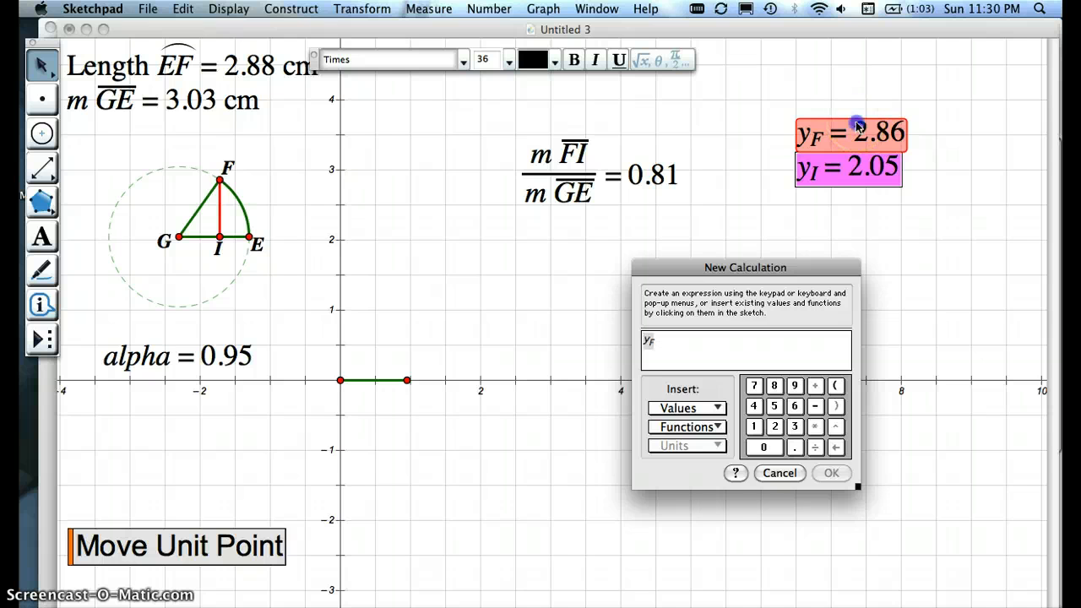
key(minus)
click(855, 167)
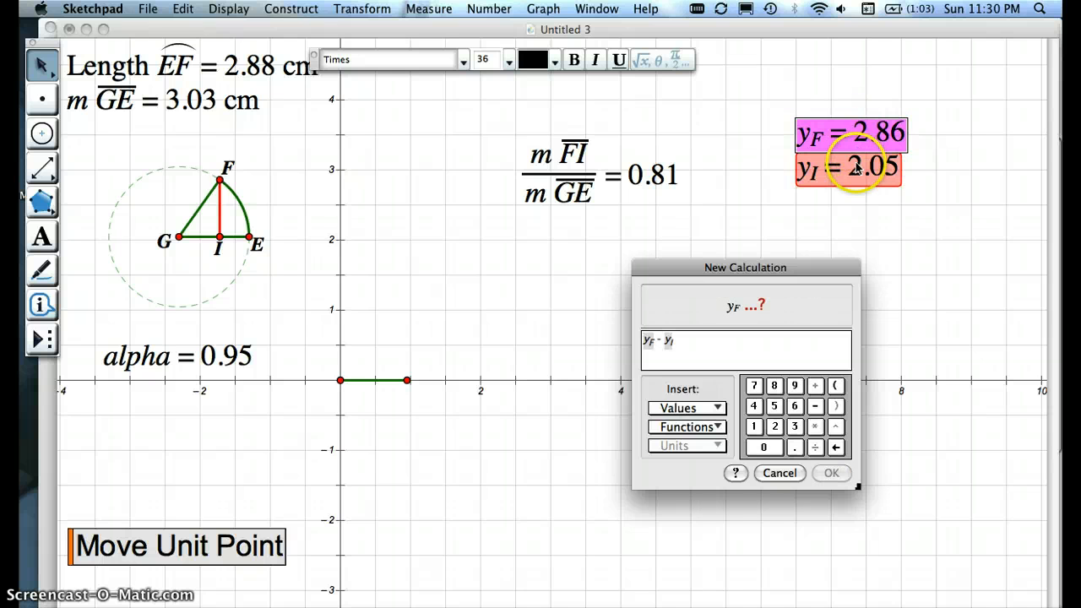
key(Return)
drag(820, 210, 419, 183)
click(642, 260)
click(424, 234)
Step: Move F to an alpha of about 0.92 and place the FI to GE ratio directly above the yF - yI difference
click(221, 179)
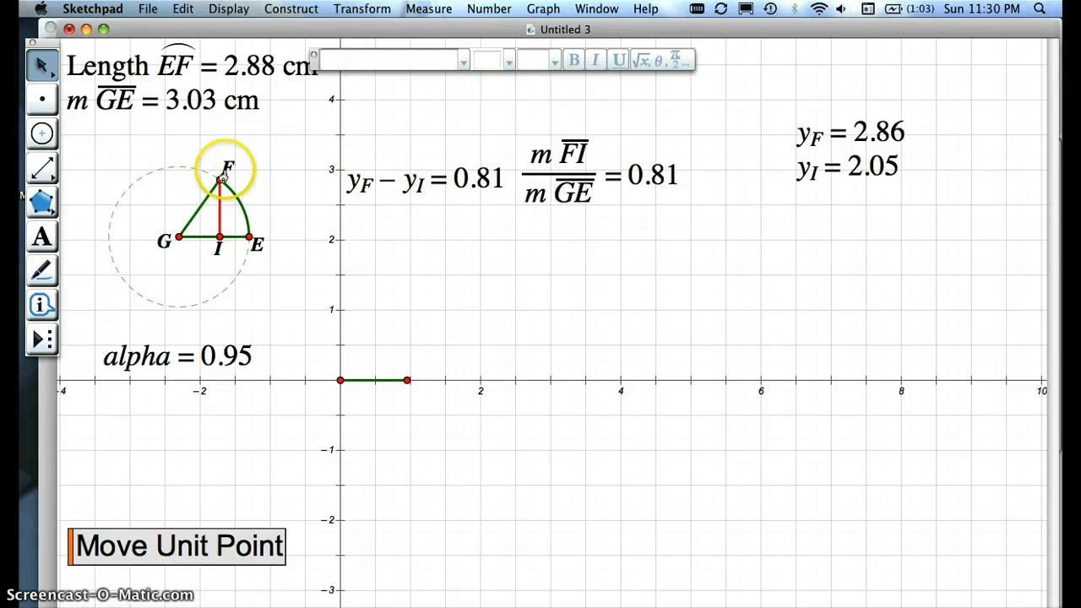
mouse_move(220, 179)
mouse_down()
mouse_move(170, 168)
mouse_move(114, 209)
mouse_move(125, 272)
mouse_move(169, 303)
mouse_move(233, 284)
mouse_move(206, 300)
mouse_move(144, 292)
mouse_move(236, 239)
mouse_move(179, 168)
mouse_move(217, 187)
mouse_up()
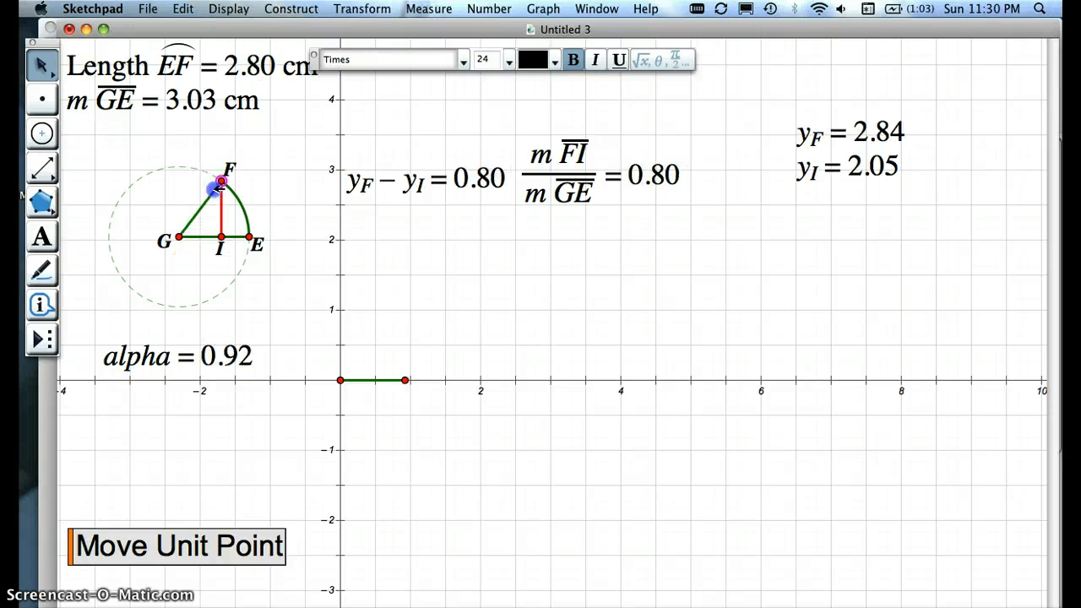
drag(564, 176, 404, 128)
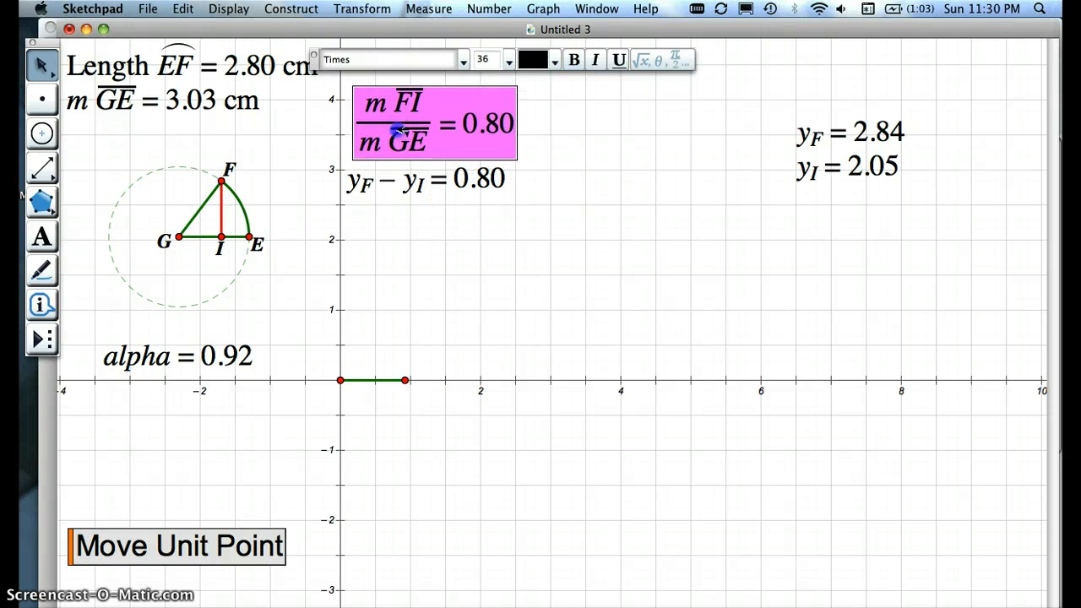
click(490, 256)
Step: Enlarge the circle to a GE of about 3.88 cm and spread the FI/GE ratio and yF - yI readouts apart
drag(250, 238, 271, 237)
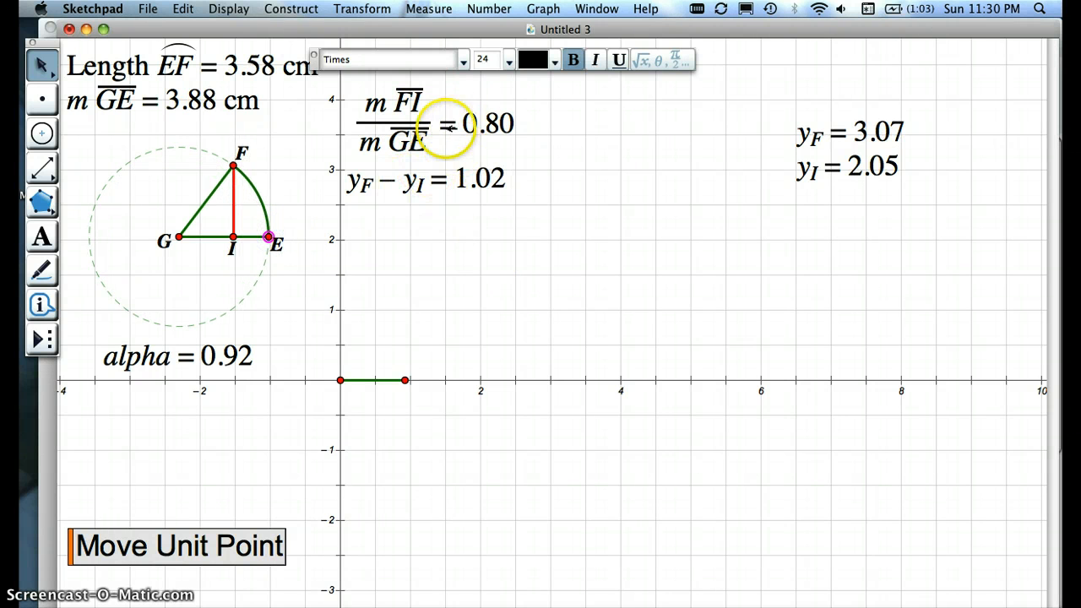
drag(408, 130, 558, 131)
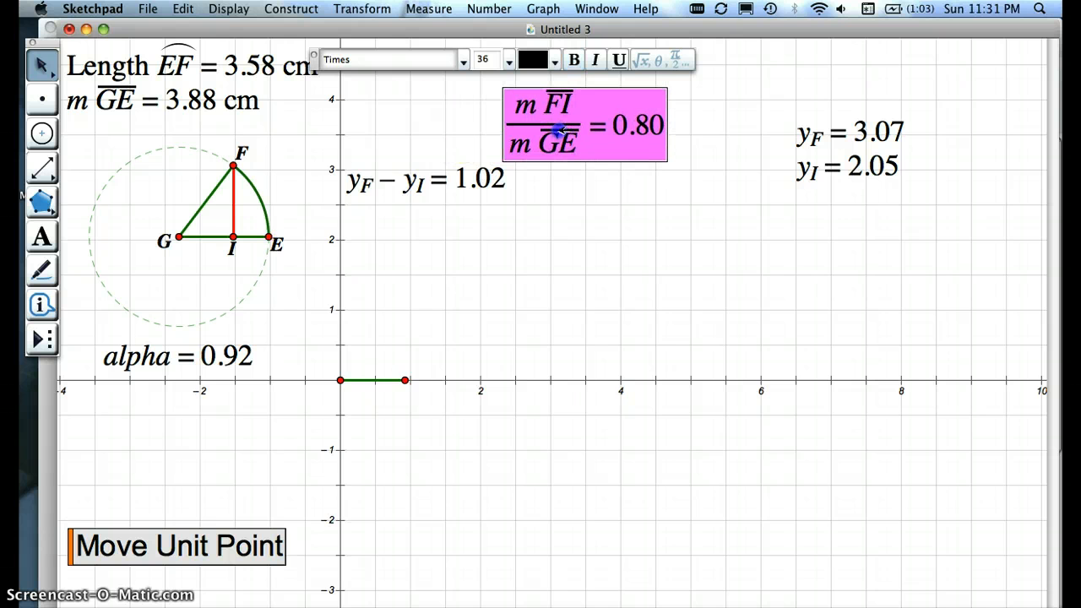
shift+click(444, 178)
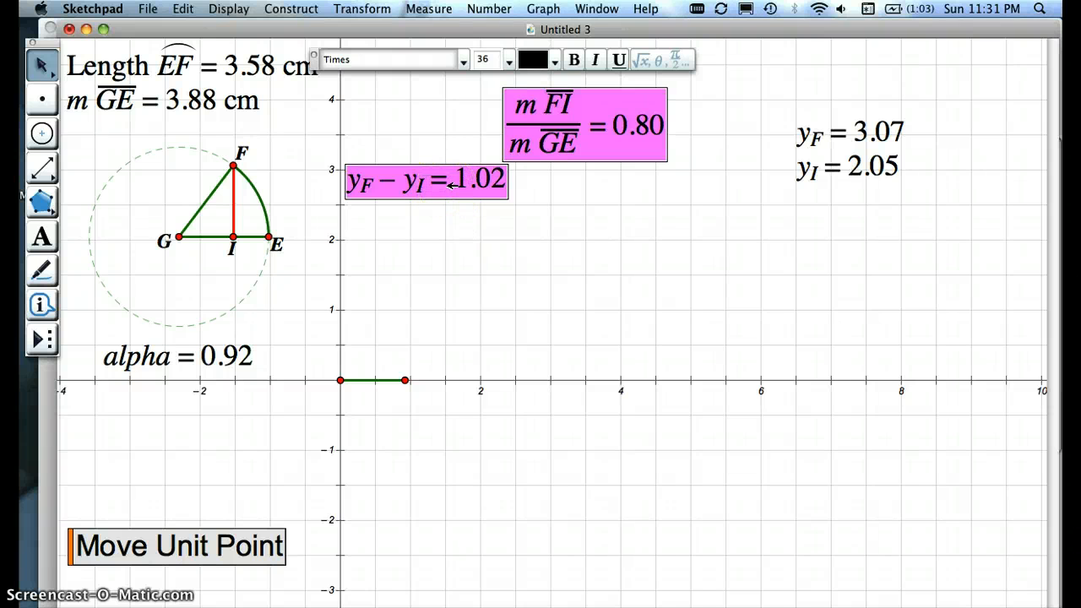
click(447, 224)
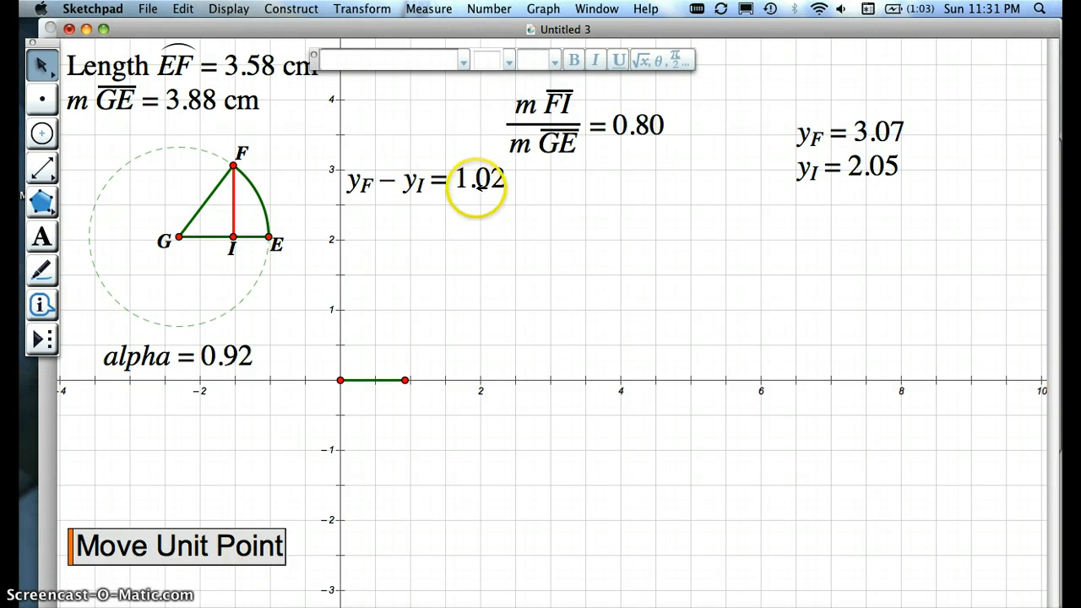
drag(475, 188, 489, 209)
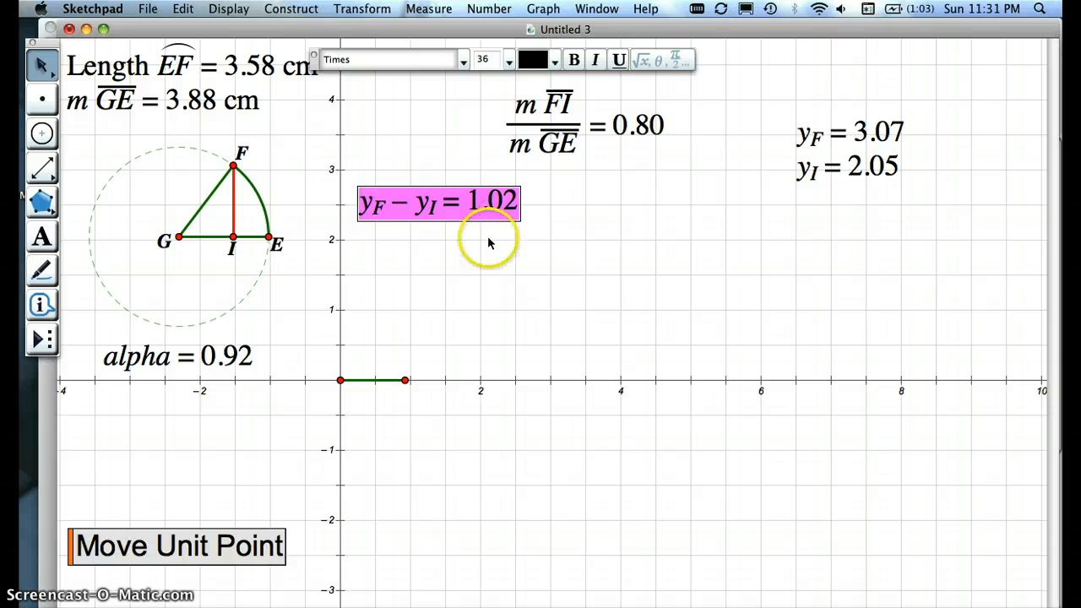
click(489, 258)
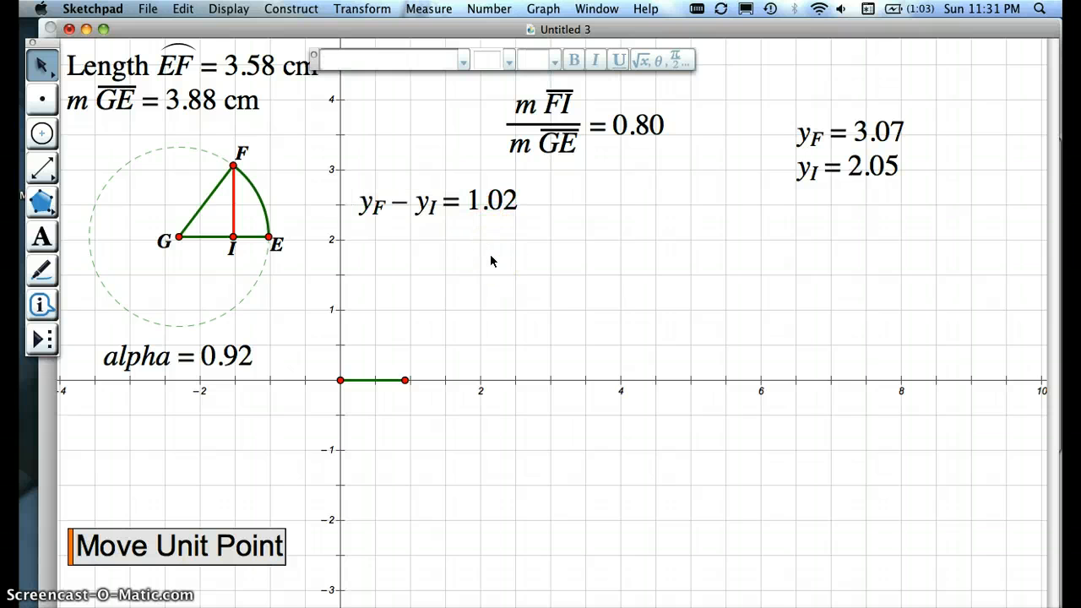
Step: Calculate abs(yF - yI) / (yF - yI) and place the result just below the yF - yI difference
key(alt+equal)
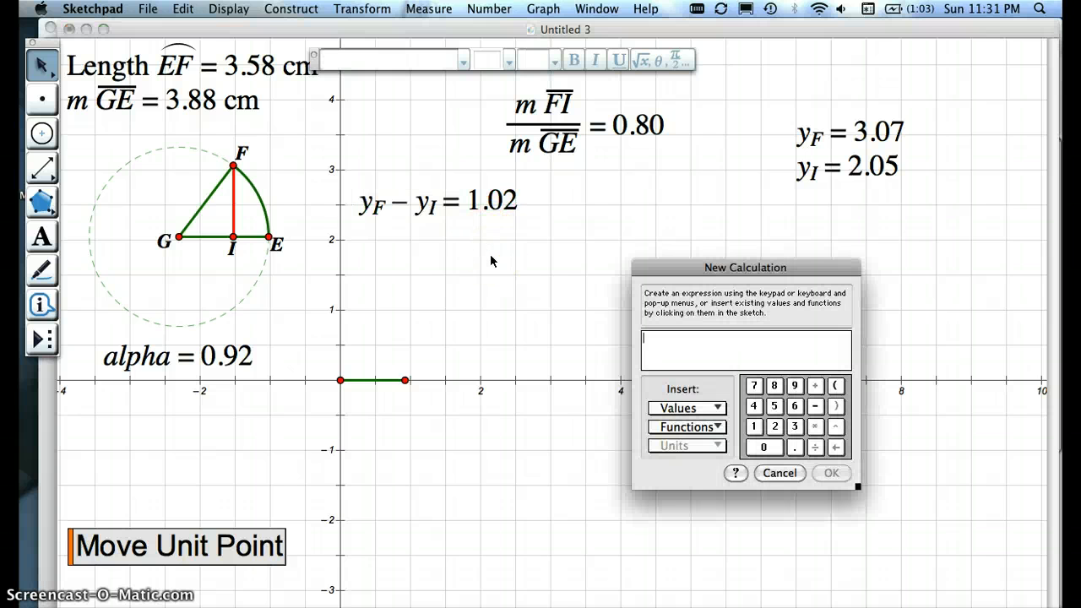
text(abs()
text(s)
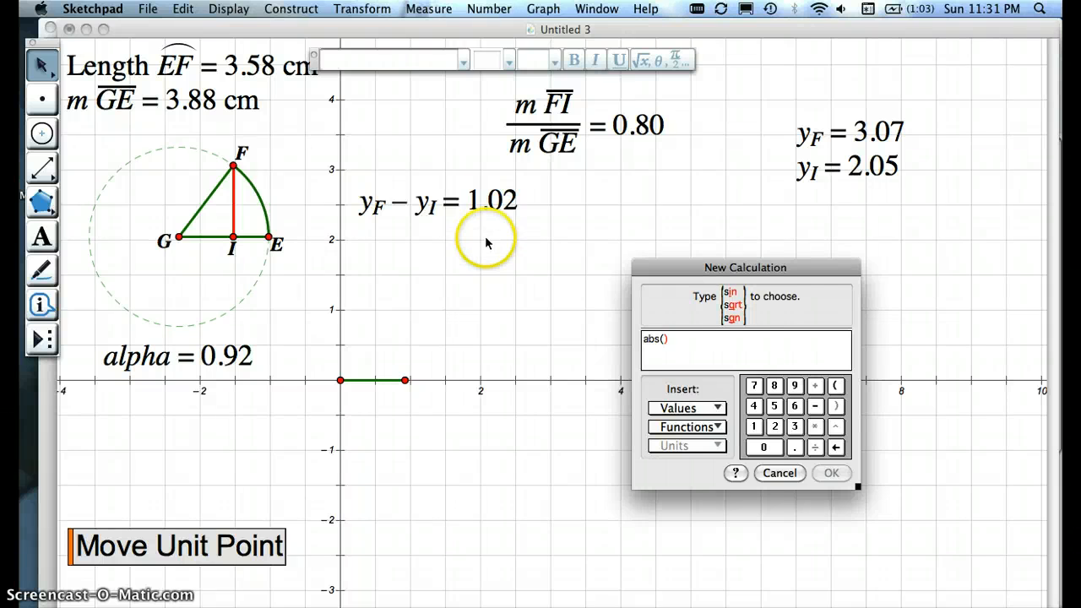
click(471, 215)
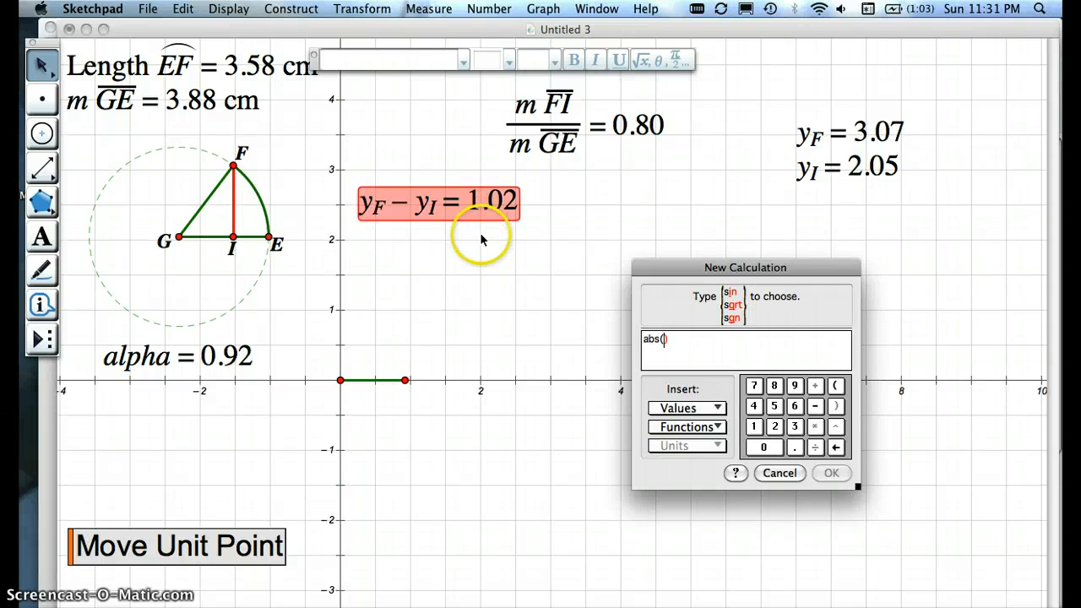
click(440, 210)
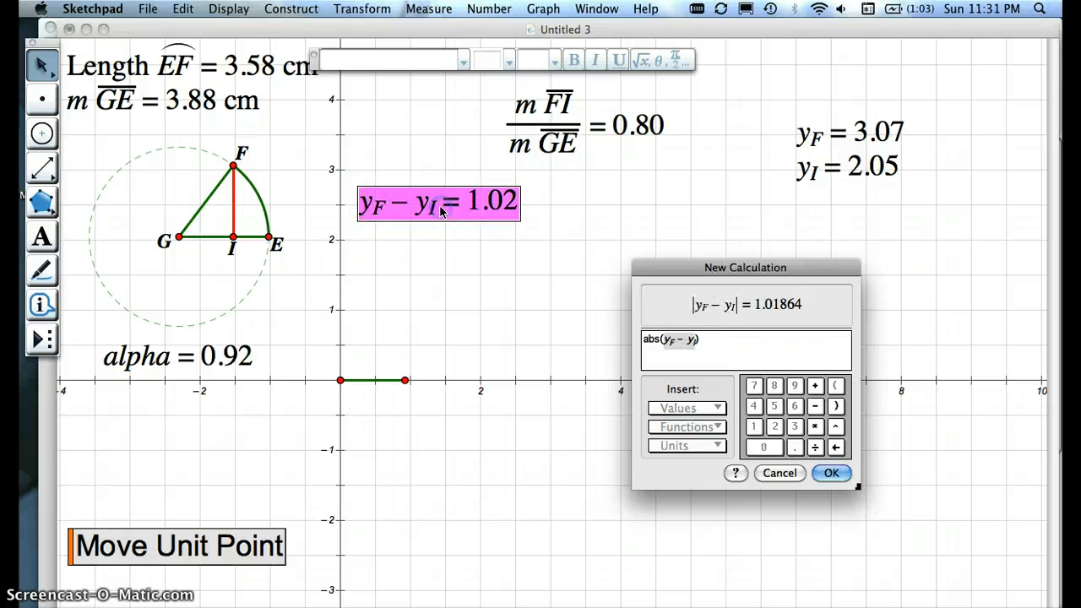
text(/)
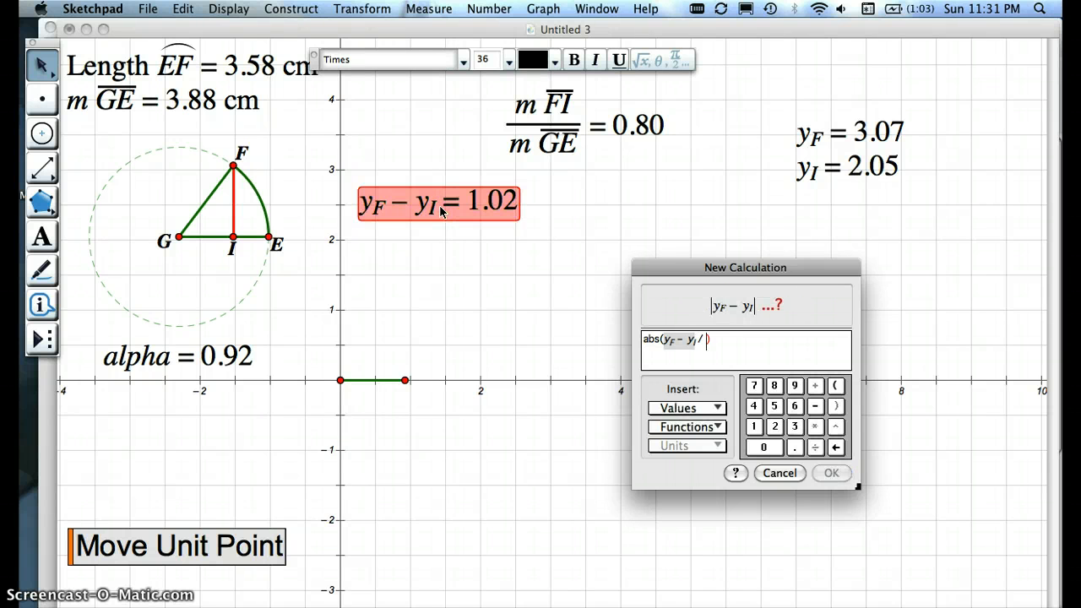
key(BackSpace)
text(/)
click(439, 210)
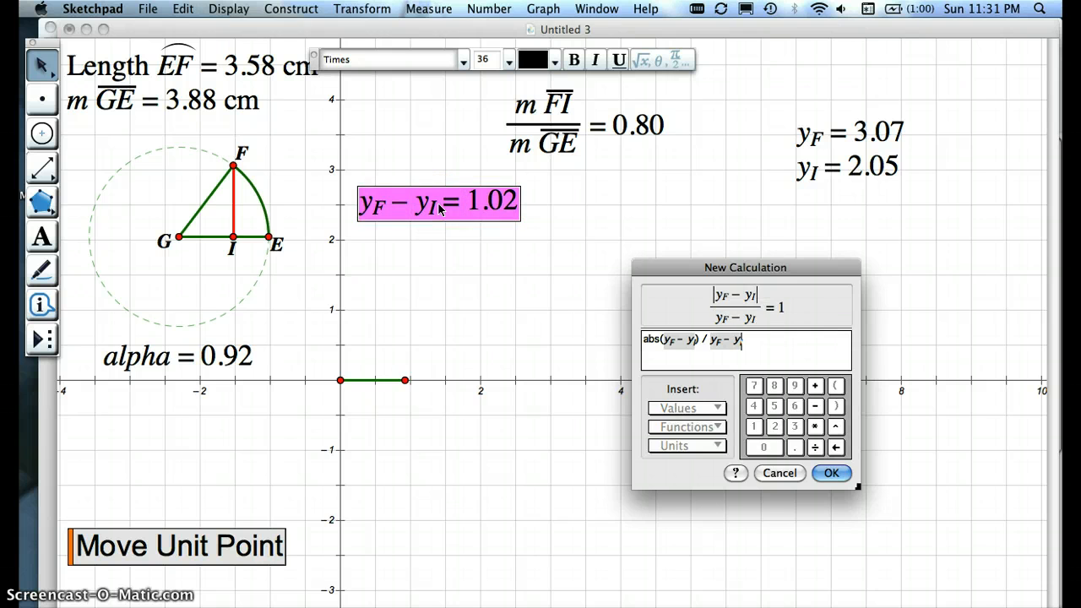
key(Return)
drag(456, 242, 463, 284)
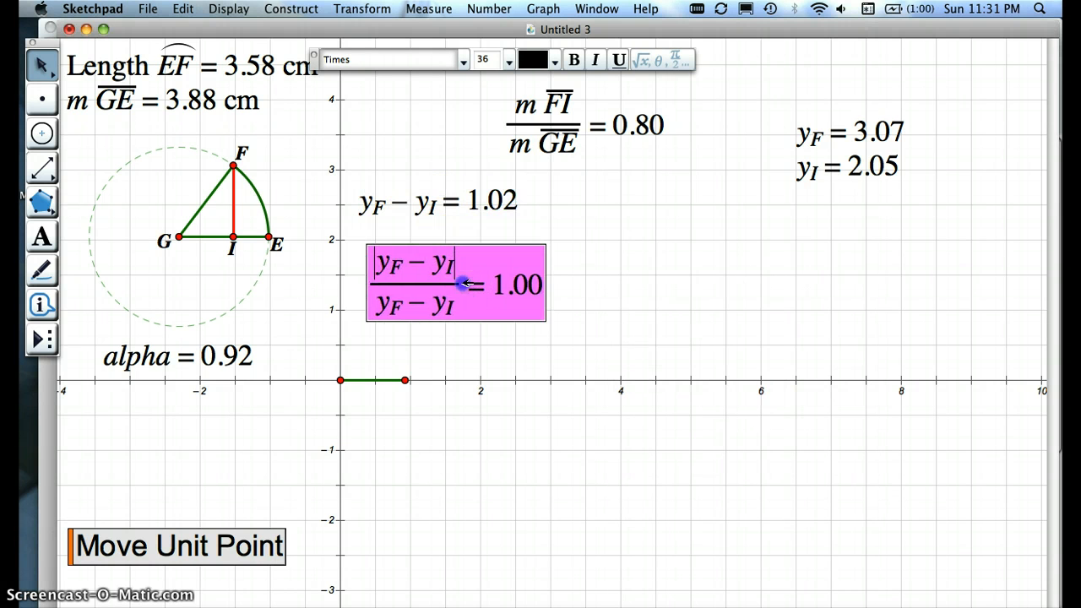
Step: Move F along the circle to an alpha of about 0.88
click(431, 175)
drag(259, 182, 226, 183)
click(560, 316)
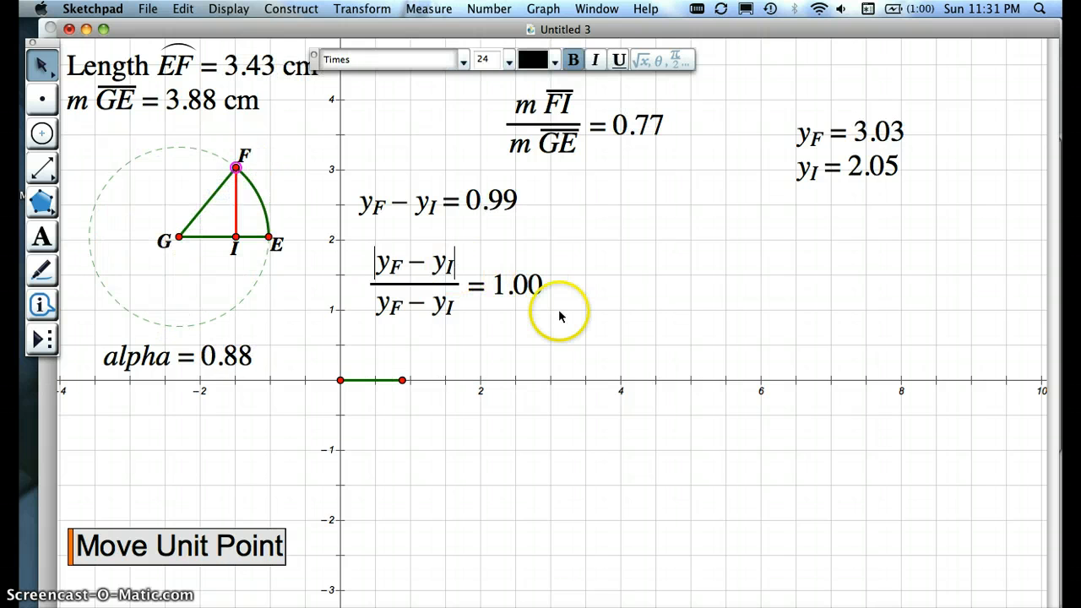
Step: Calculate the product of the absolute-value quotient and the FI/GE ratio, and place it below the x-axis near (4, -2)
key(super+equal)
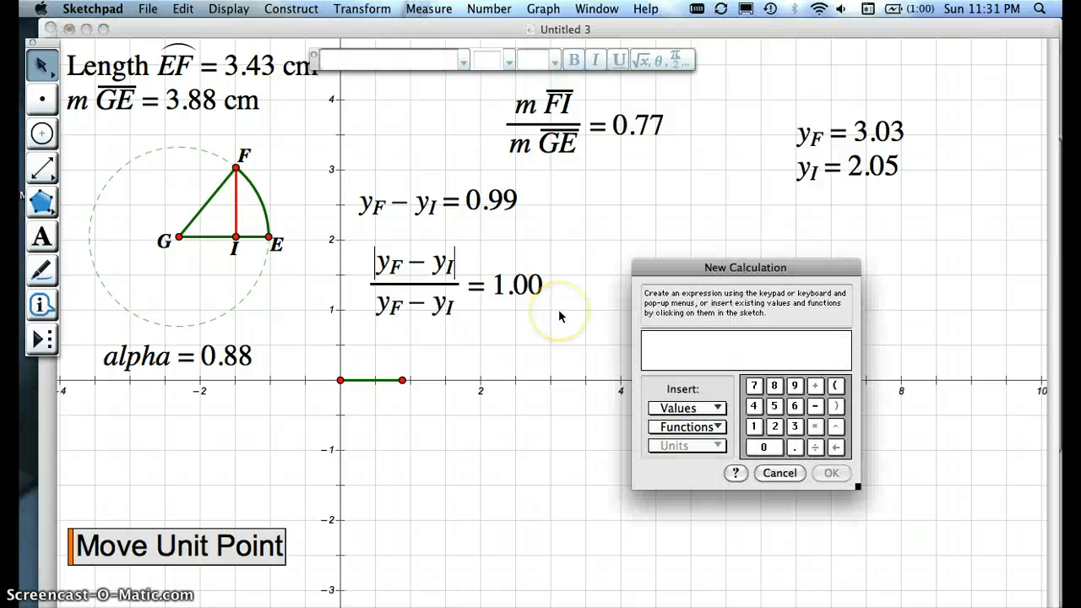
click(455, 288)
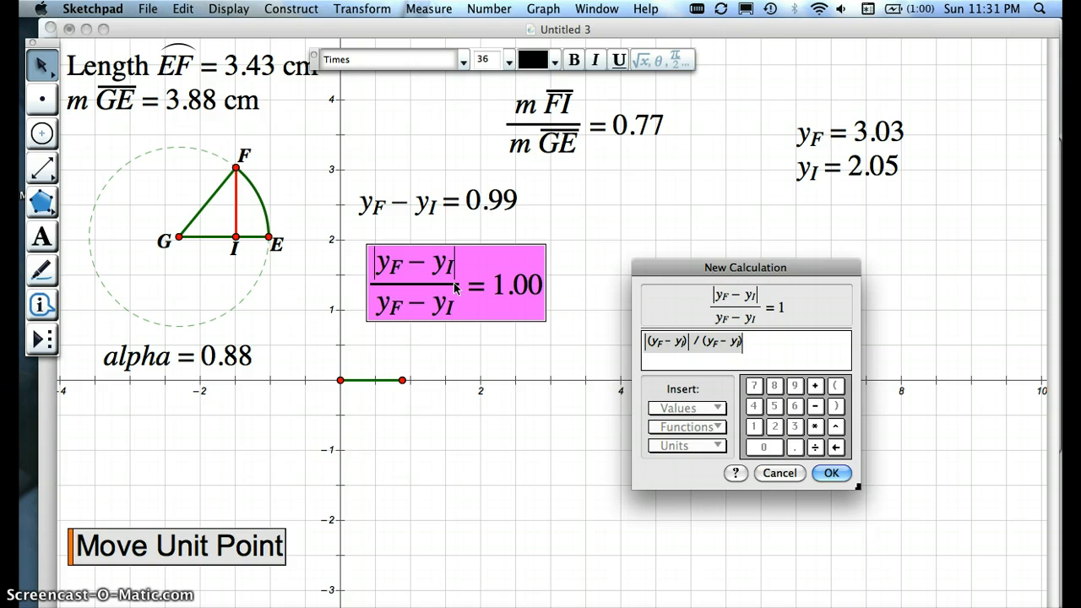
text(*)
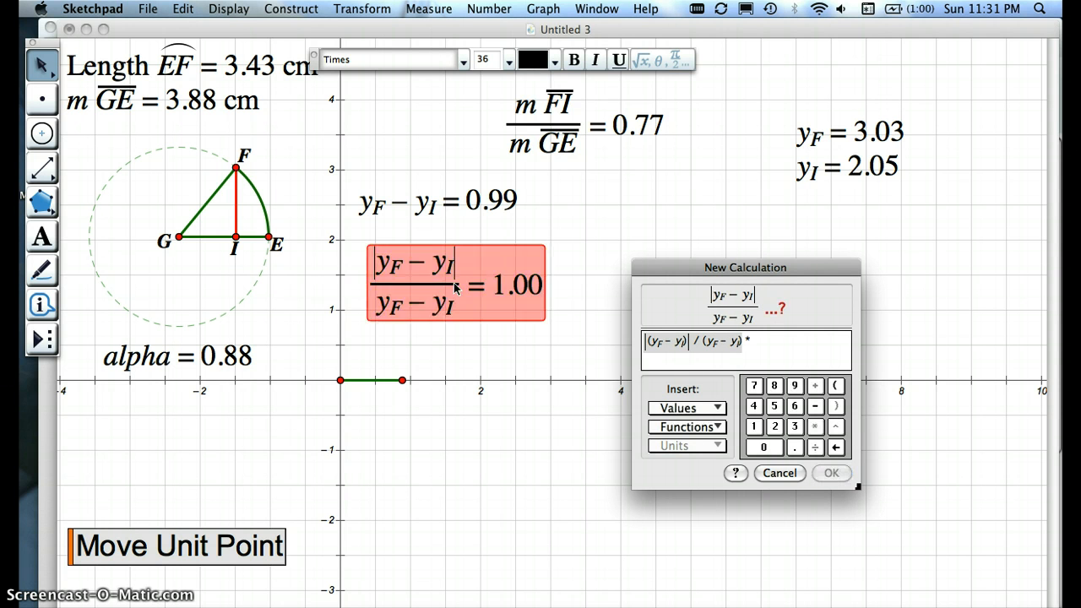
click(532, 133)
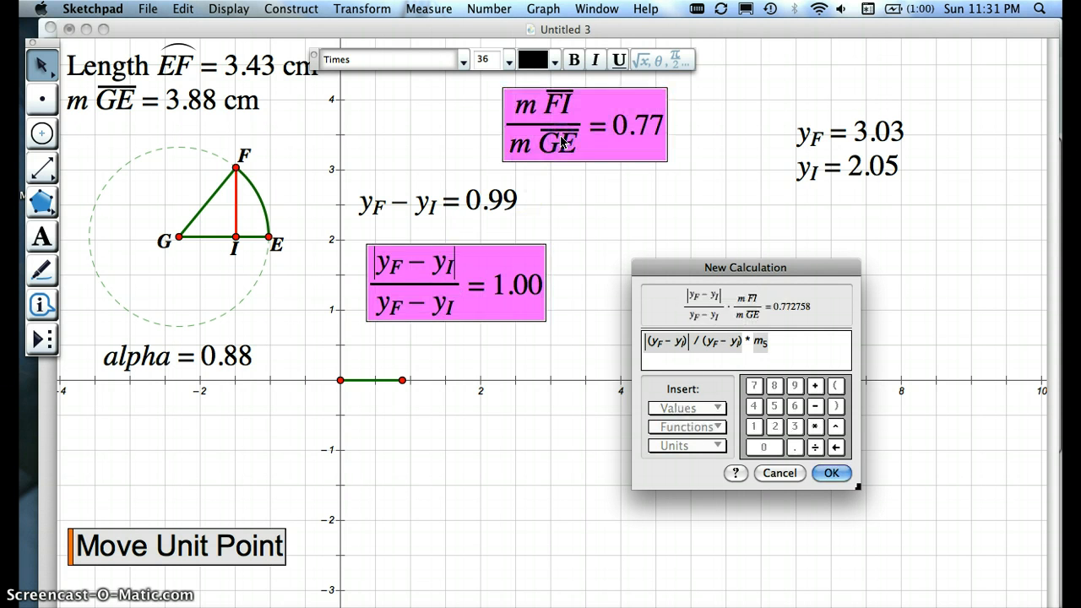
click(831, 472)
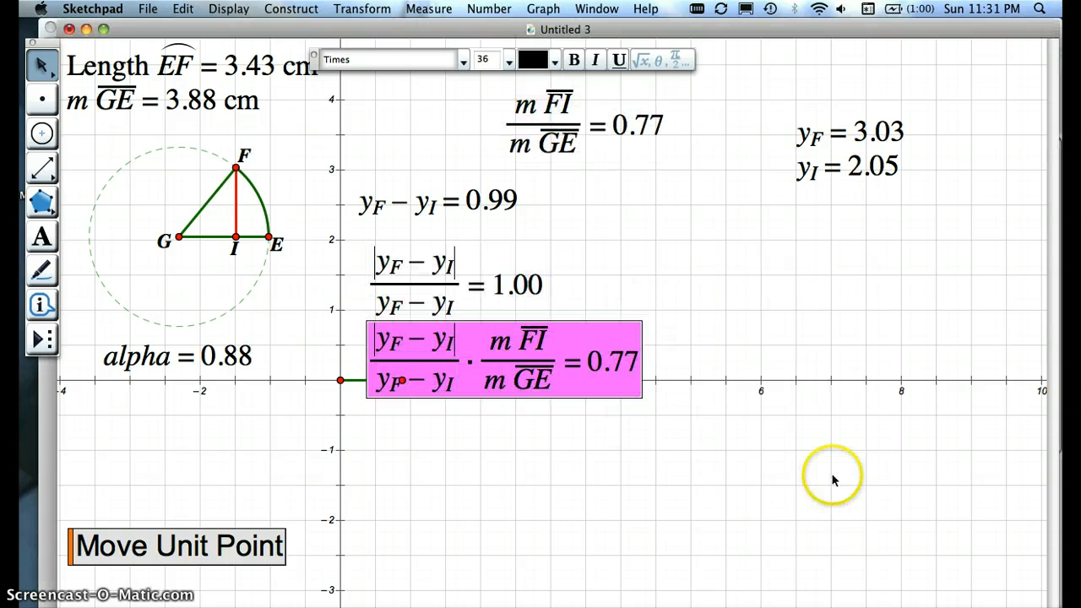
drag(523, 365, 635, 499)
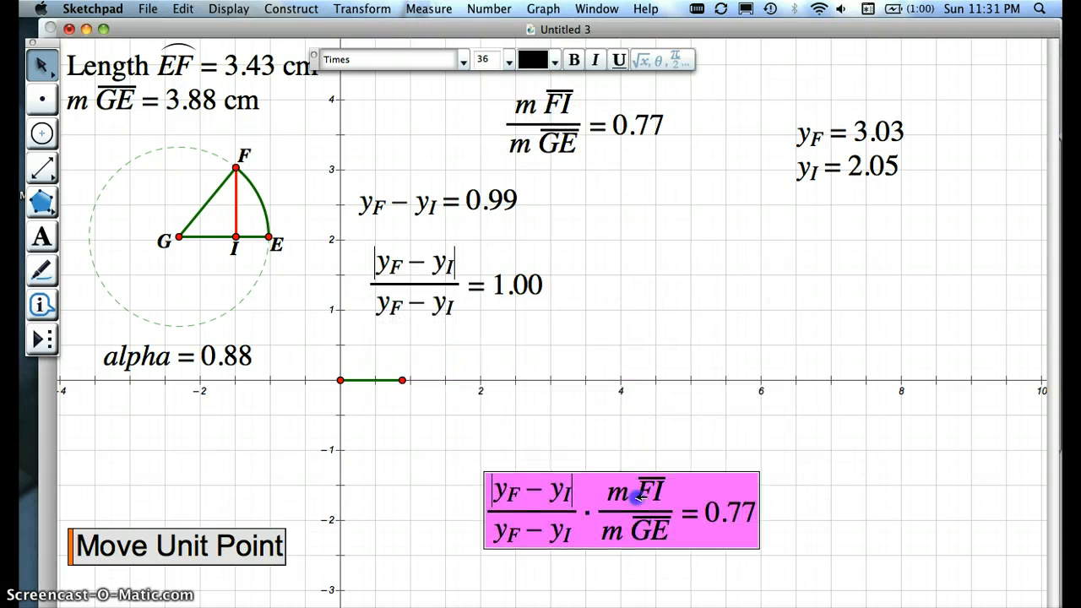
click(749, 323)
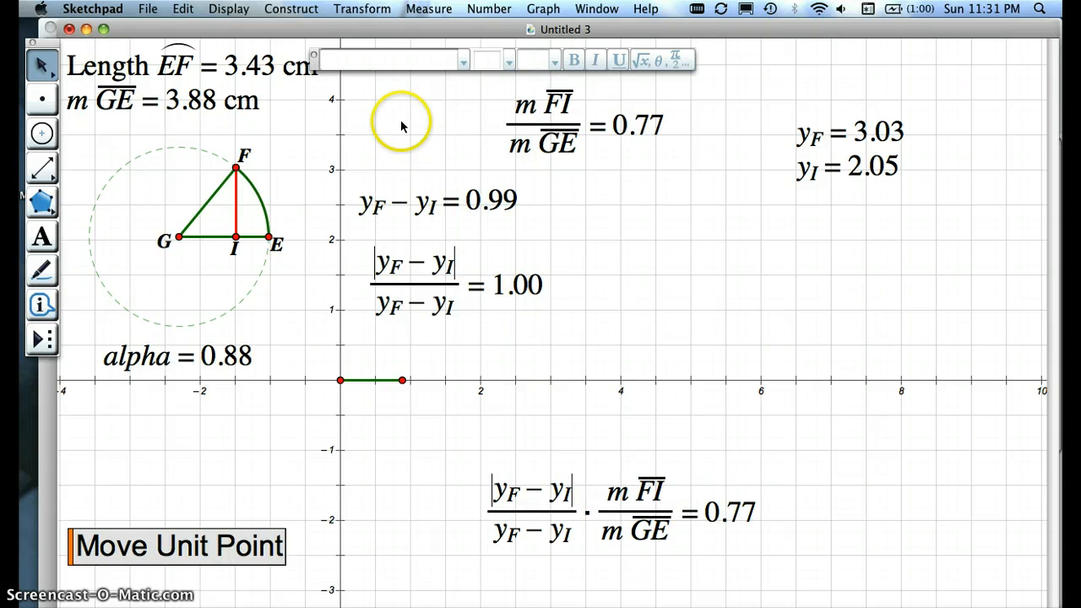
Step: Hide the yF, yI, difference, FI/GE and absolute-value quotient readouts, and move the product up to about y = 3
drag(453, 119, 916, 315)
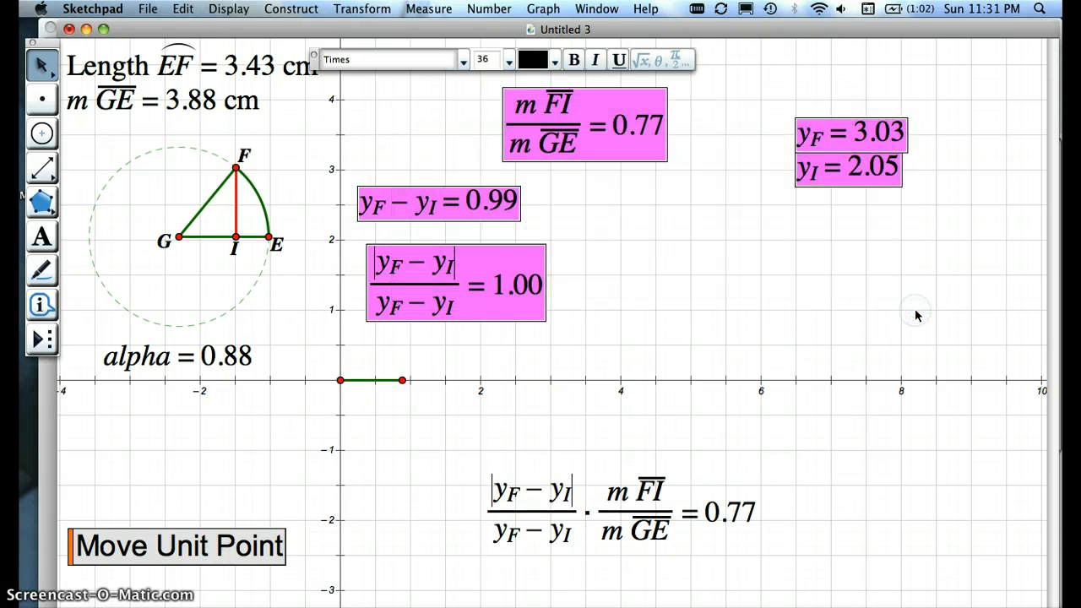
key(Delete)
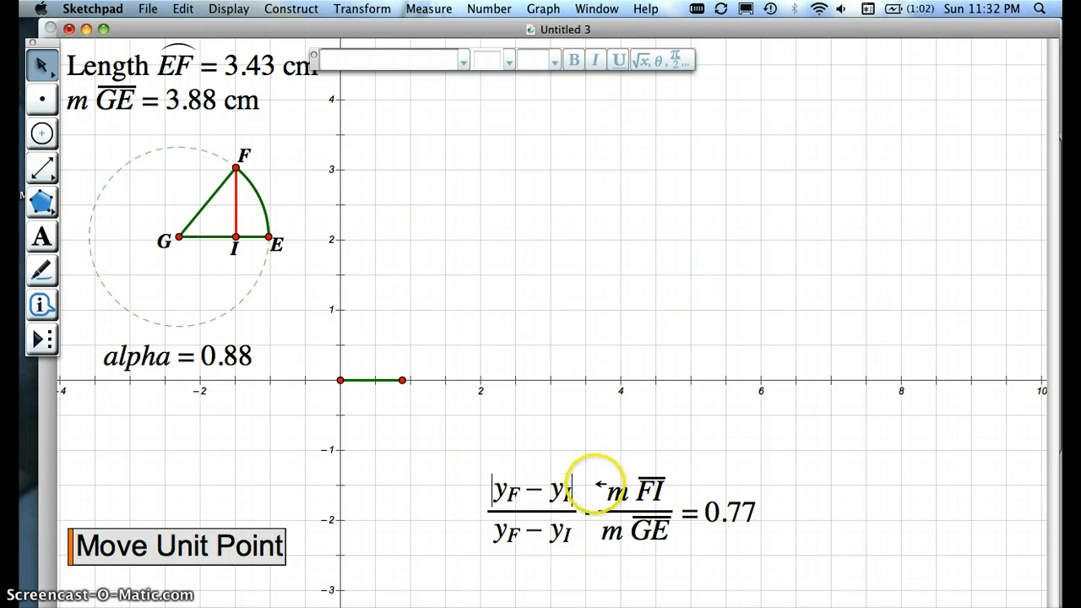
drag(602, 508, 554, 156)
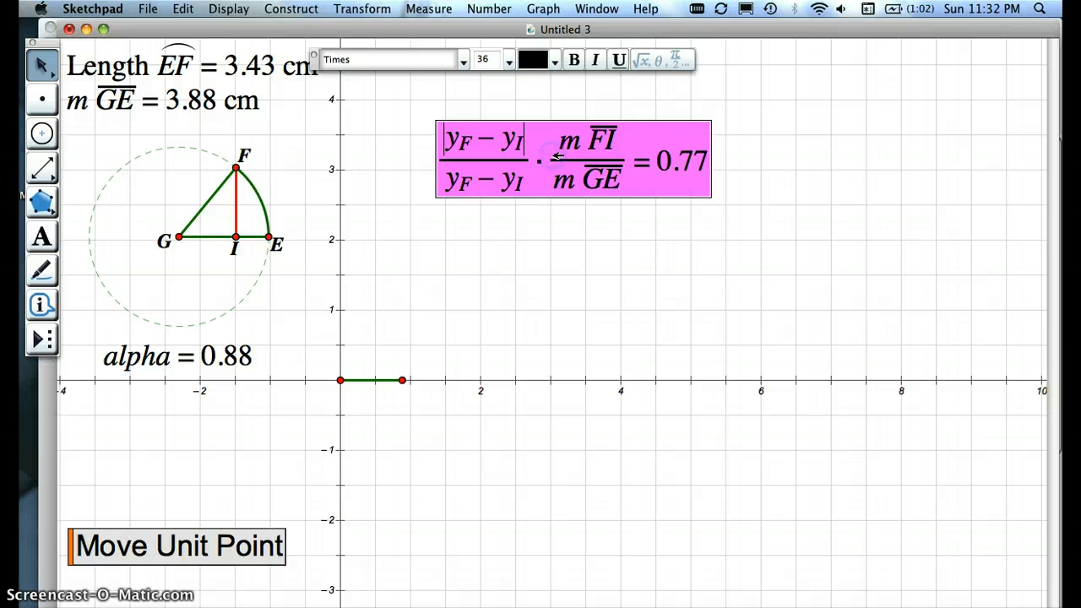
Step: Label the product "sin alpha" and place it directly below the alpha readout
right_click(564, 175)
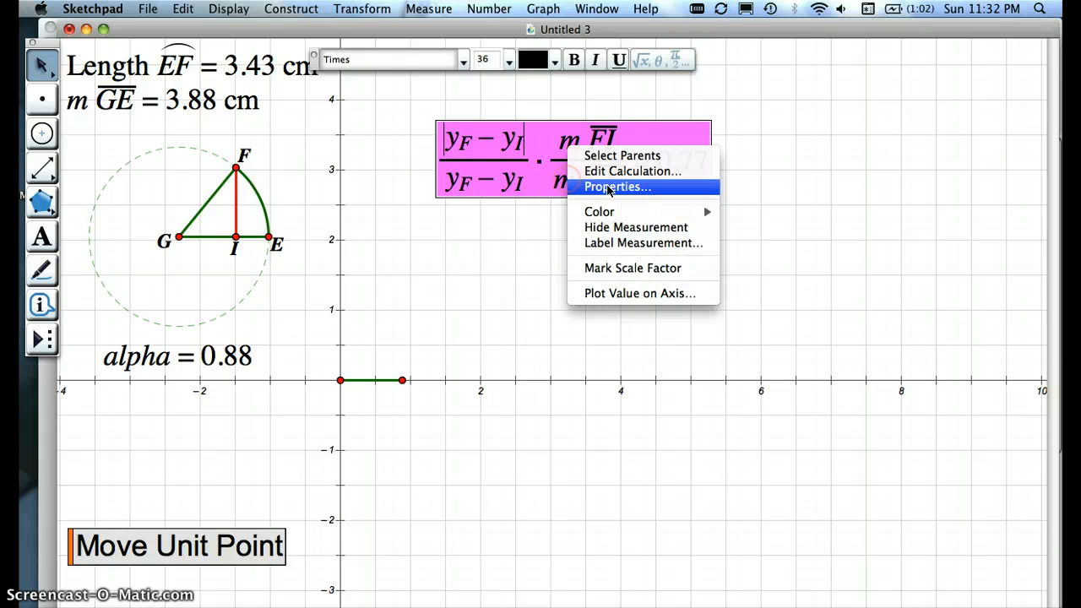
click(609, 190)
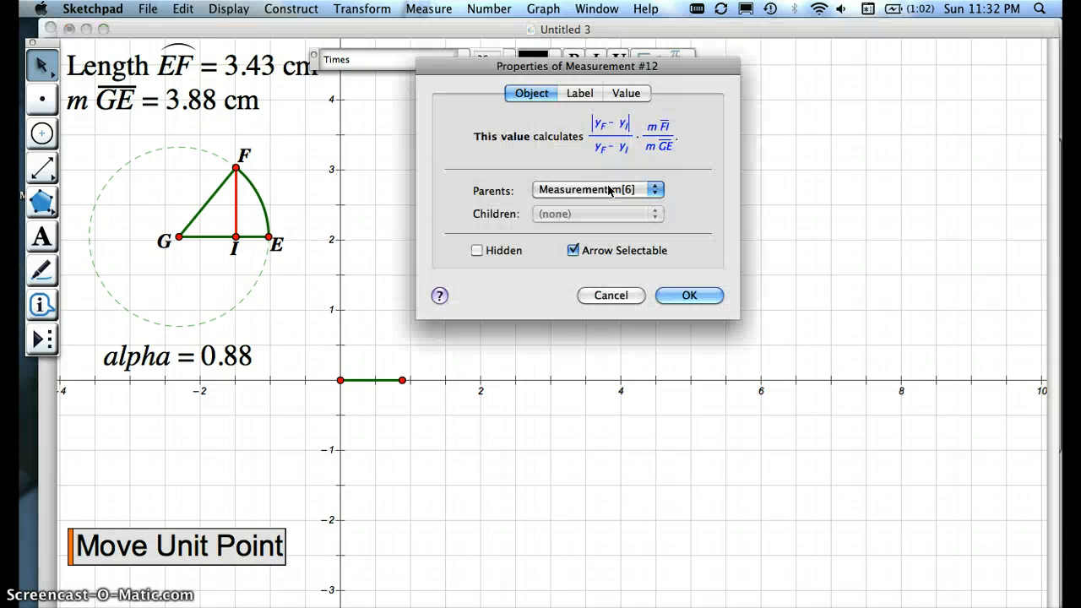
click(576, 95)
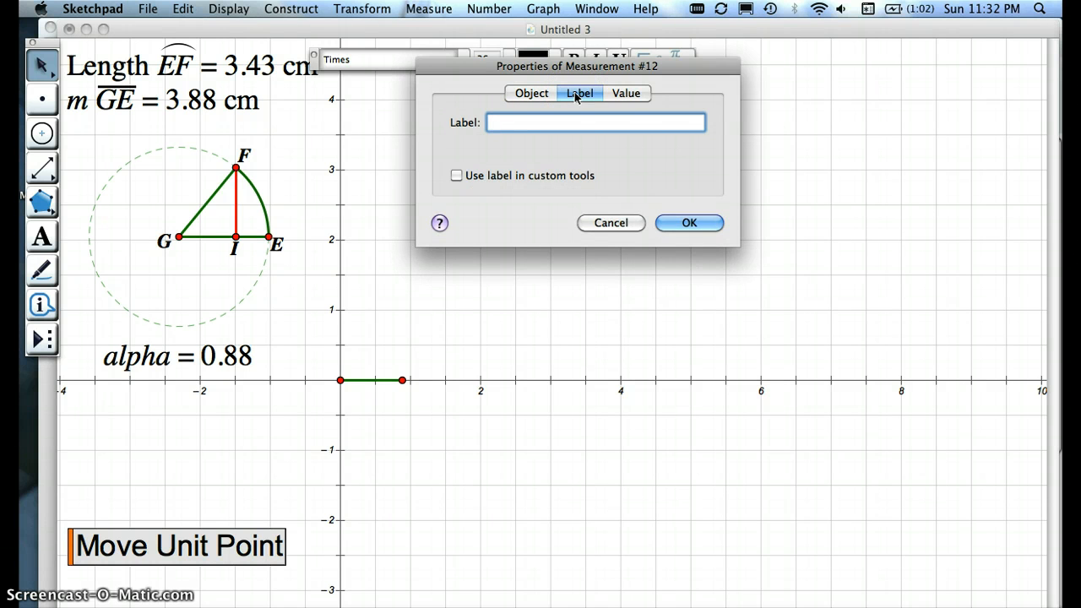
text(sin alpha)
key(Return)
click(545, 122)
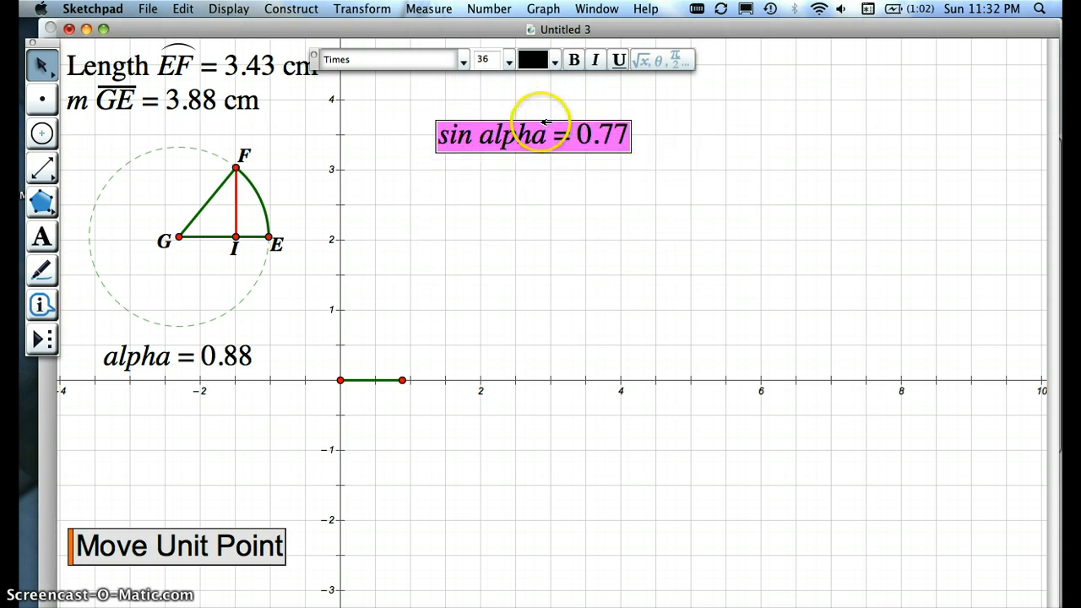
drag(514, 138, 145, 398)
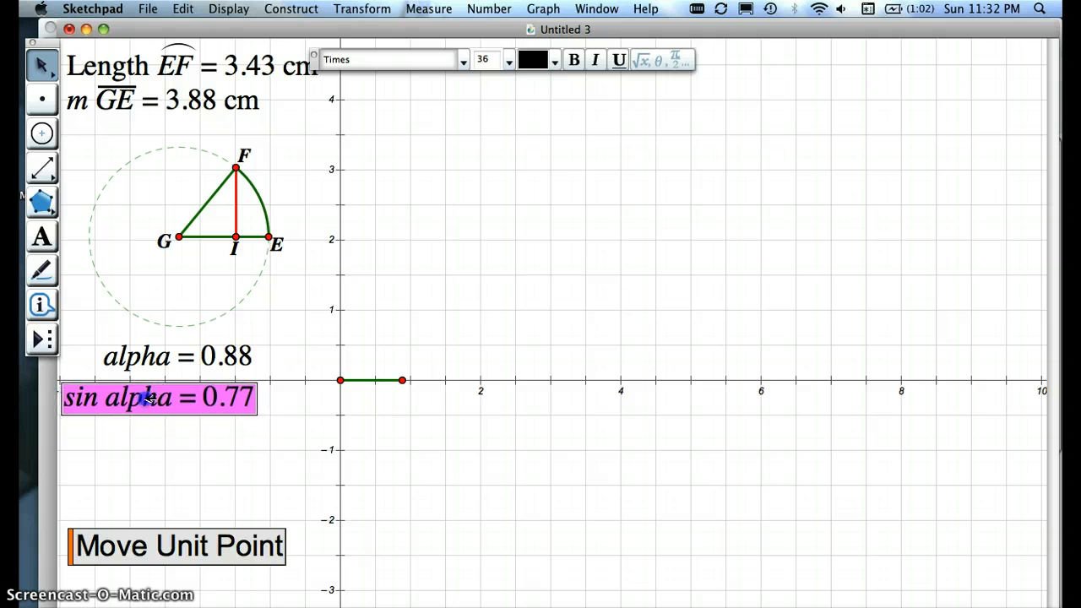
click(175, 471)
Step: Move F to an alpha of about 0.85 and run the Move Unit Point action to match the axis unit to the circle's radius
drag(234, 161, 224, 188)
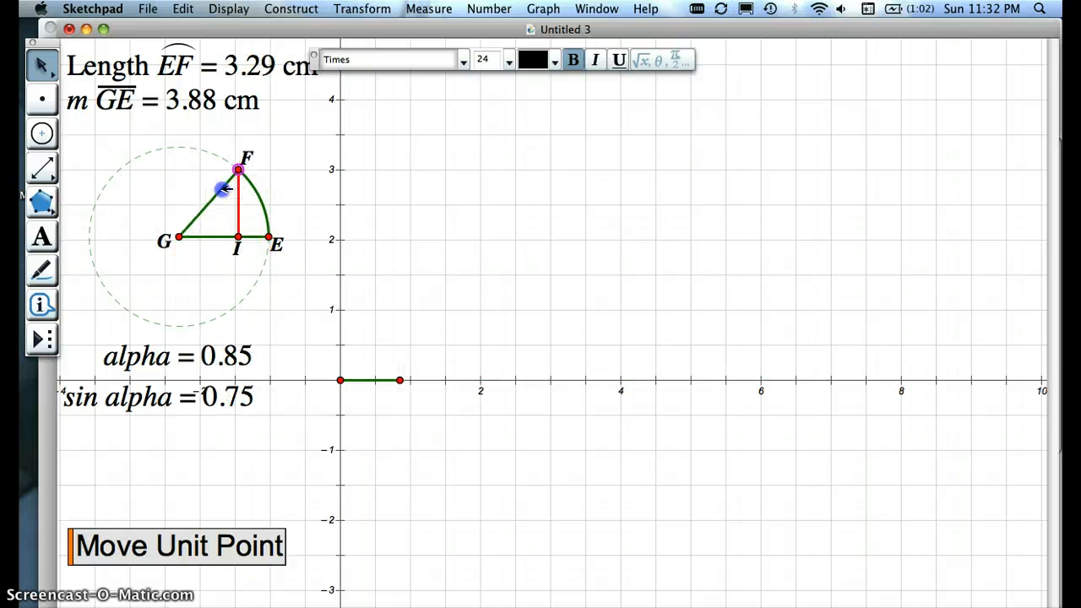
click(389, 189)
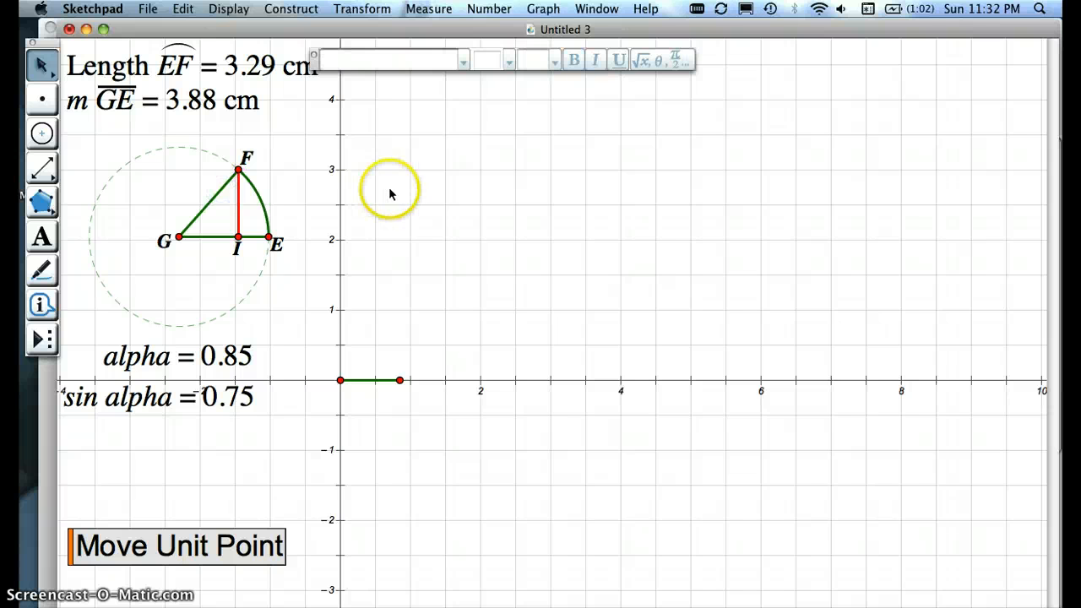
click(210, 547)
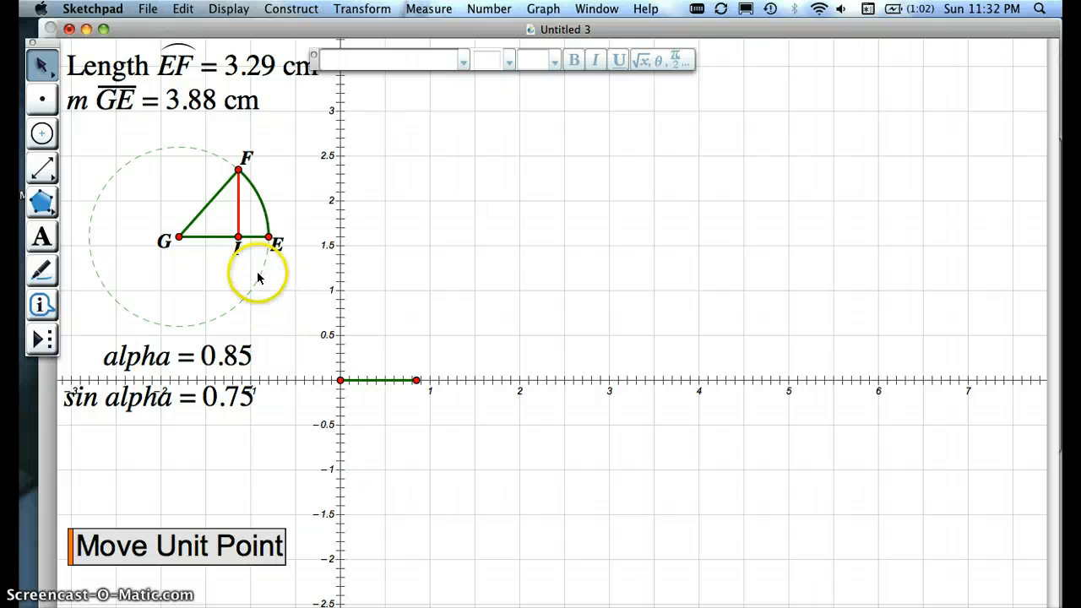
Step: Shift the circle slightly upward and plot the point with alpha as x and sin alpha as y
mouse_move(263, 279)
mouse_down()
mouse_move(287, 299)
mouse_move(326, 424)
mouse_move(266, 272)
mouse_up()
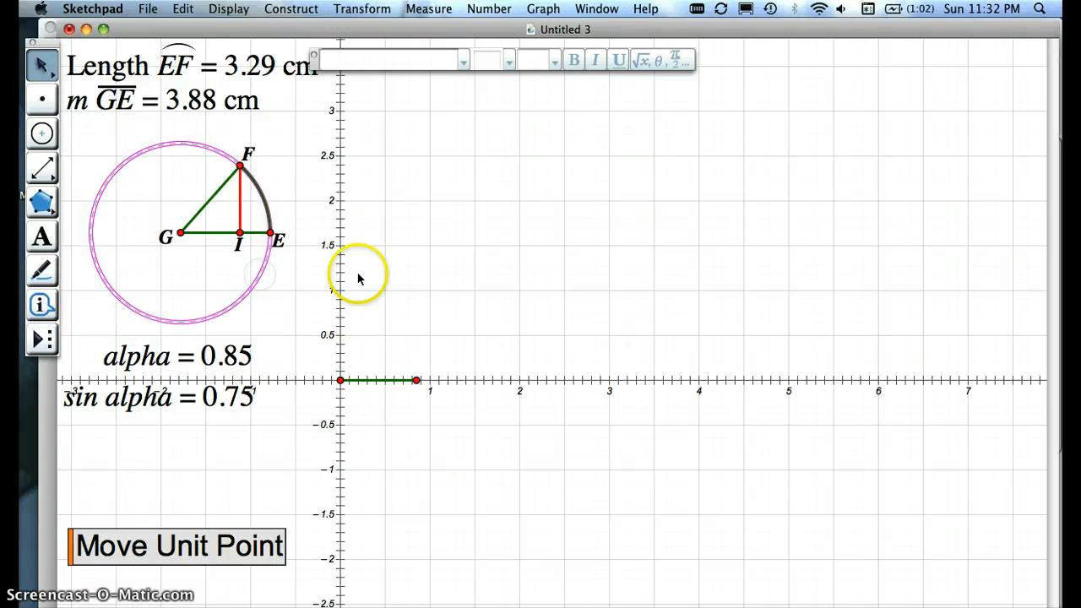
click(407, 276)
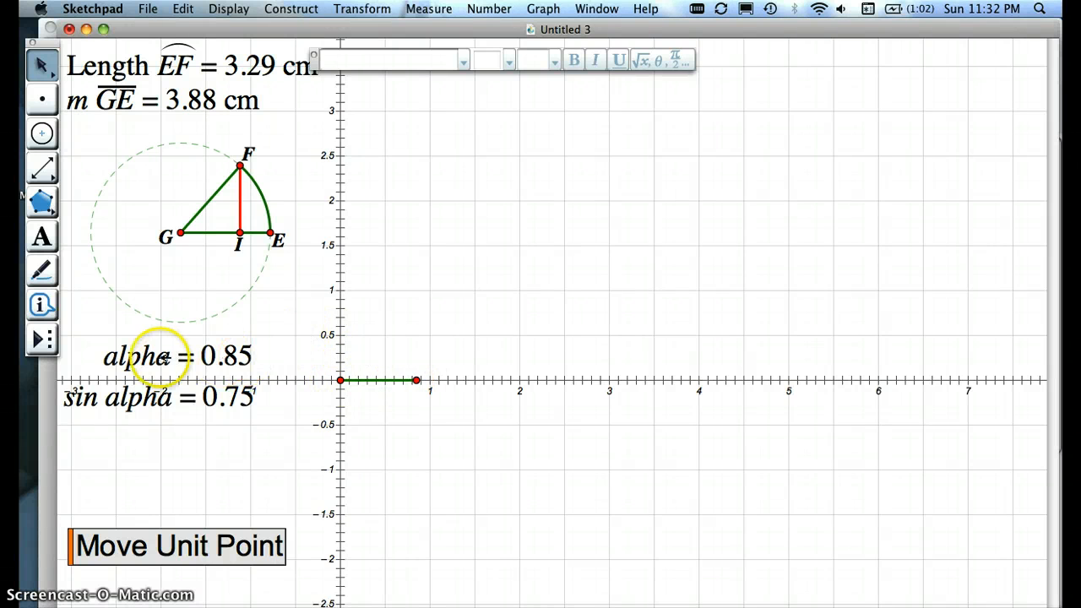
click(155, 357)
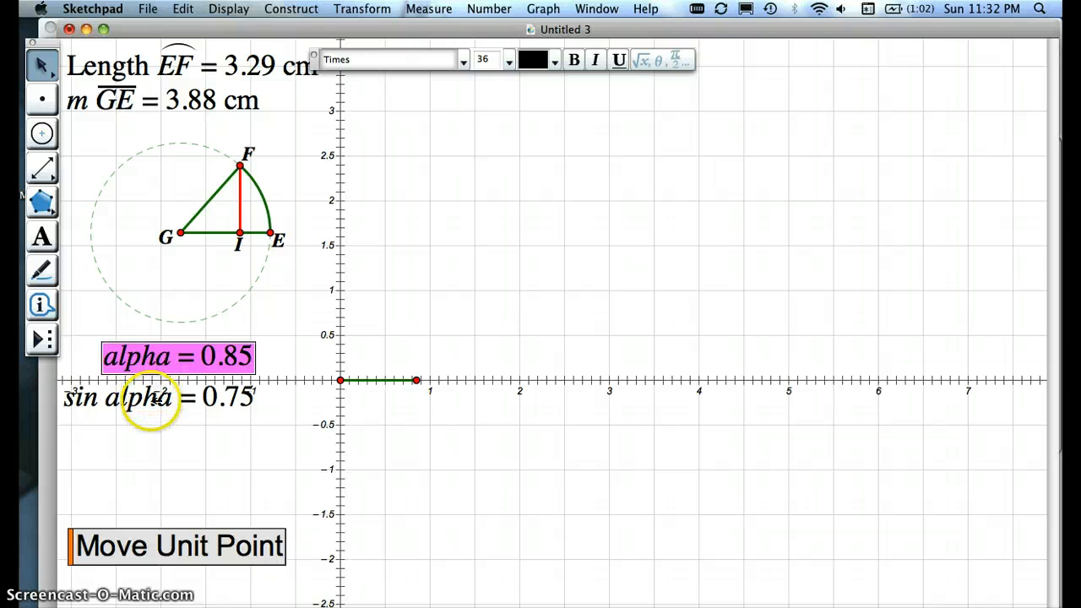
click(156, 400)
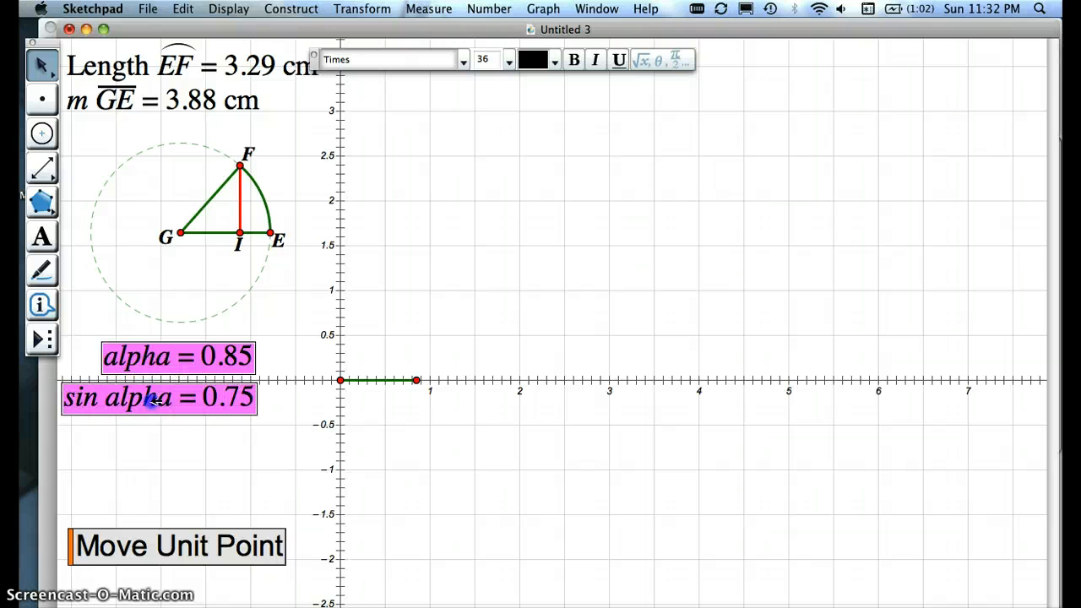
click(482, 11)
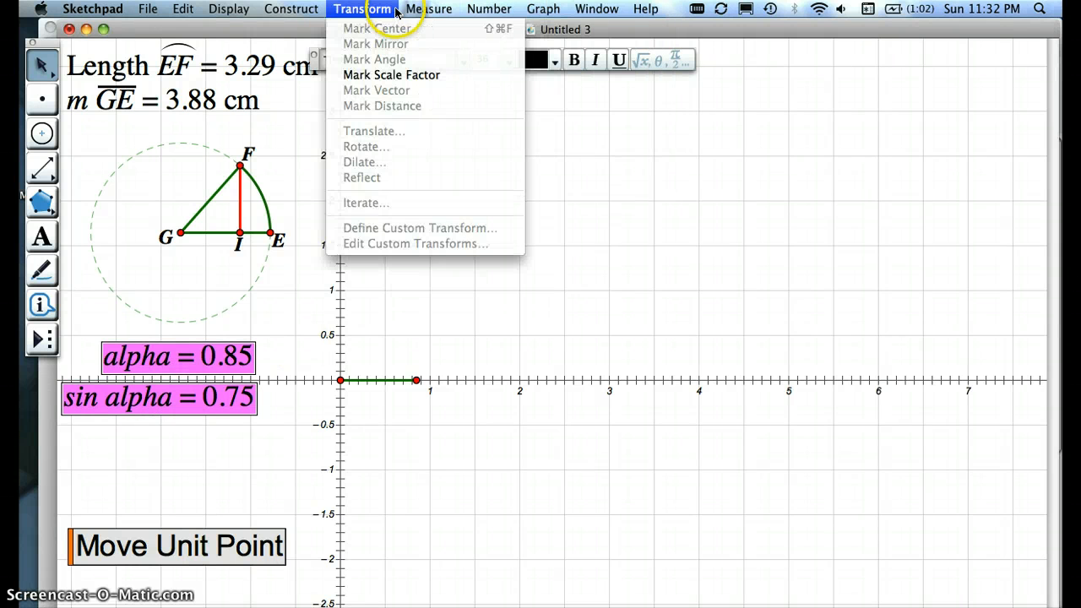
mouse_move(535, 11)
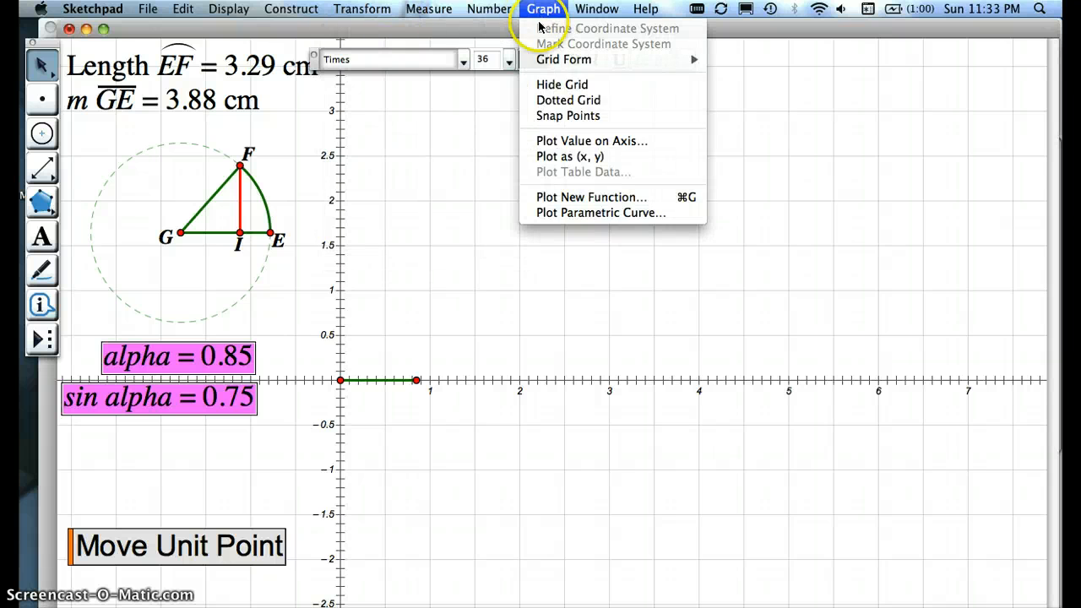
click(568, 157)
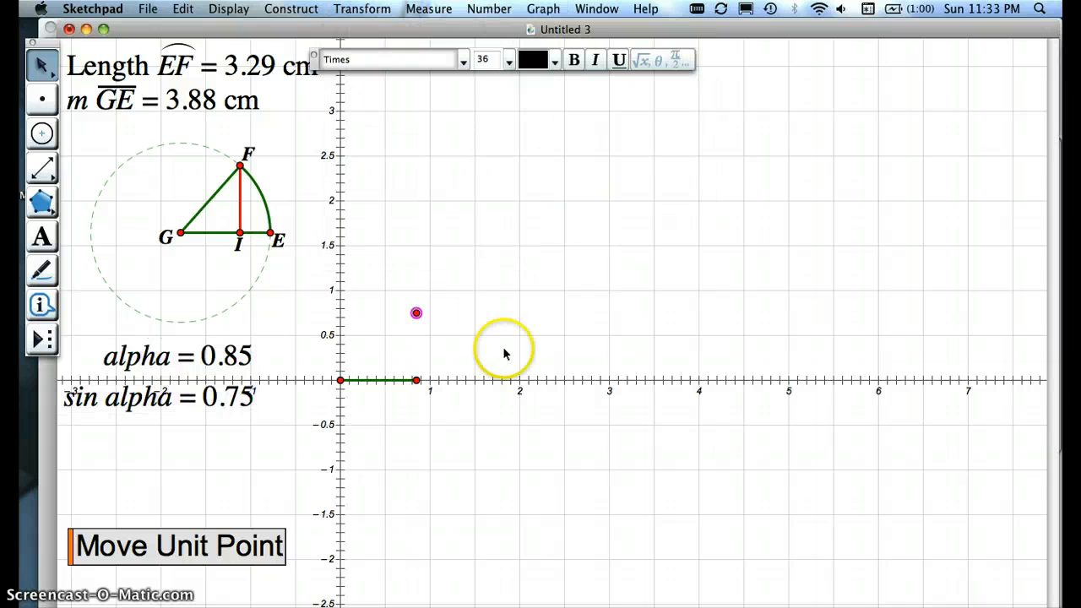
Step: Connect the plotted point to the alpha point on the x-axis with a red segment, and move F to an alpha of about 0.88
drag(417, 380, 419, 380)
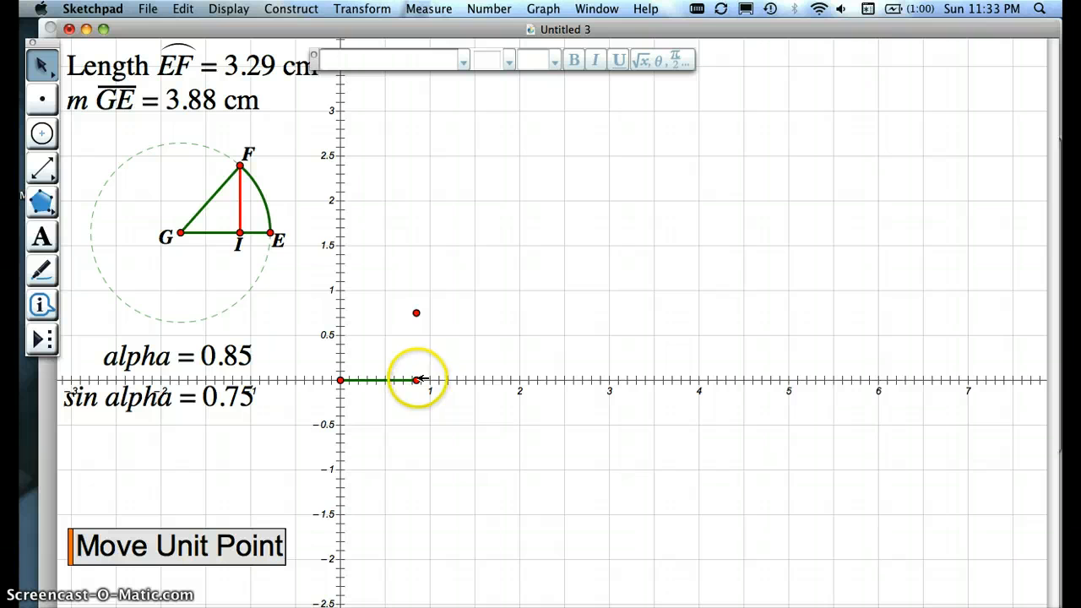
click(417, 380)
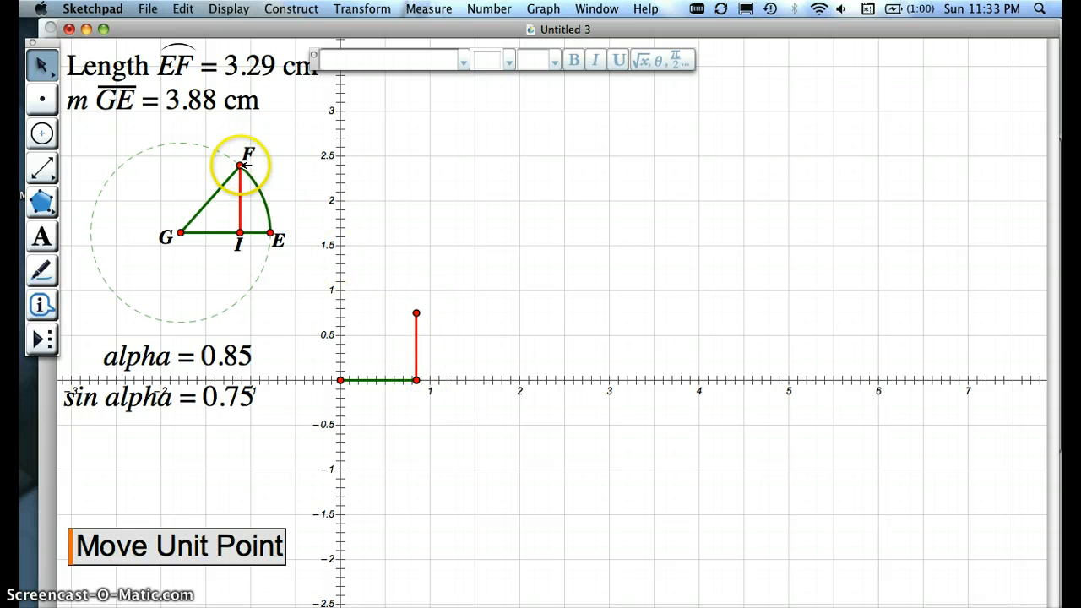
mouse_move(240, 165)
mouse_down()
mouse_move(226, 147)
mouse_move(140, 164)
mouse_move(124, 216)
mouse_move(140, 277)
mouse_move(212, 278)
mouse_move(242, 236)
mouse_move(242, 191)
mouse_move(228, 175)
mouse_up()
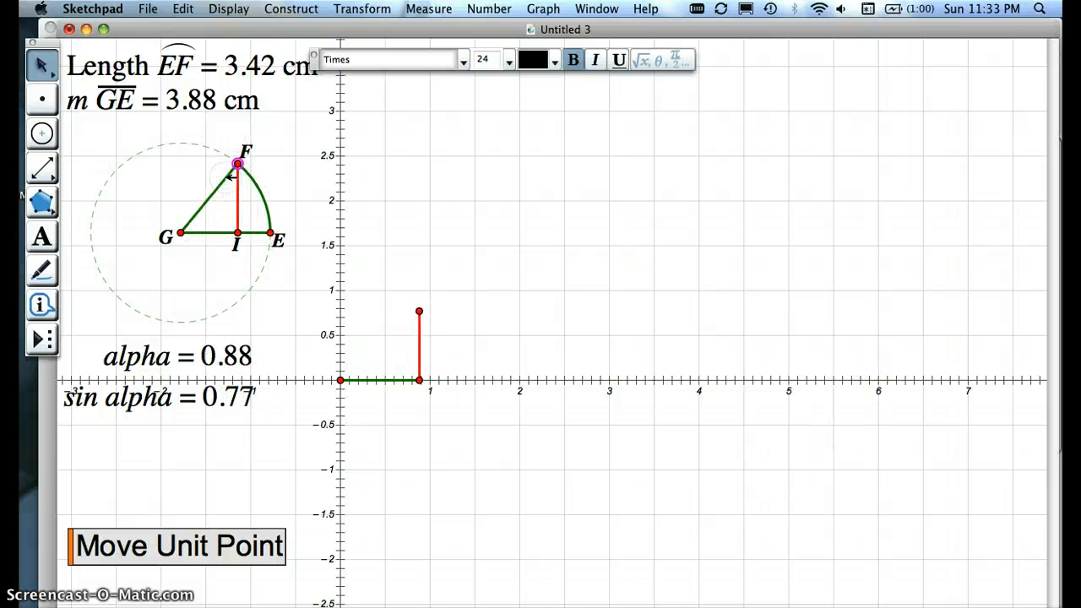
Step: Compare the two red heights by placing the circle on the x-axis with E at the origin, and return it above the alpha readout
click(263, 271)
drag(264, 272, 334, 420)
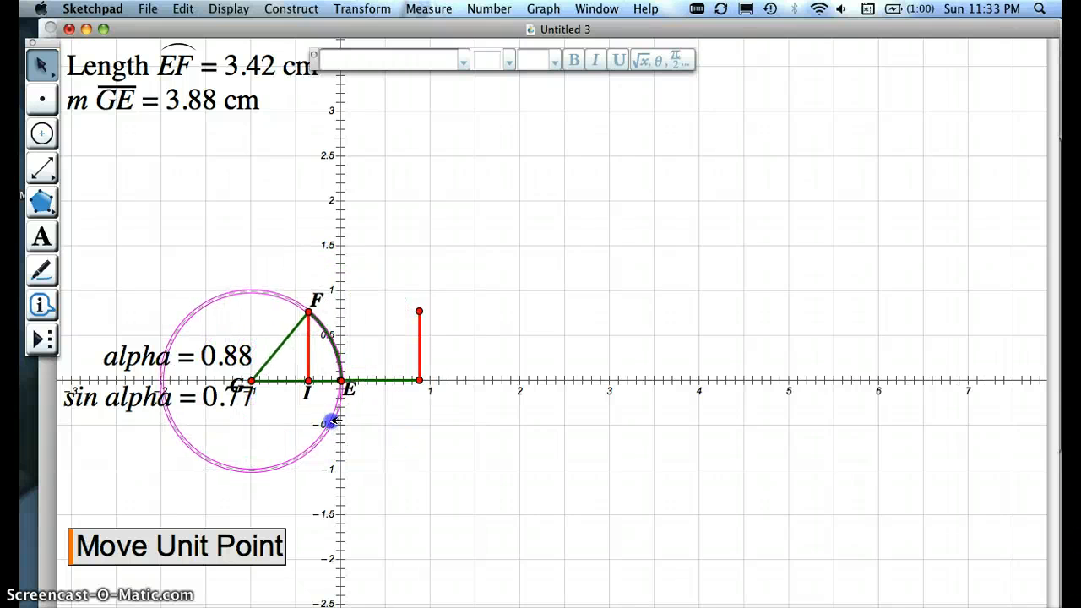
click(411, 427)
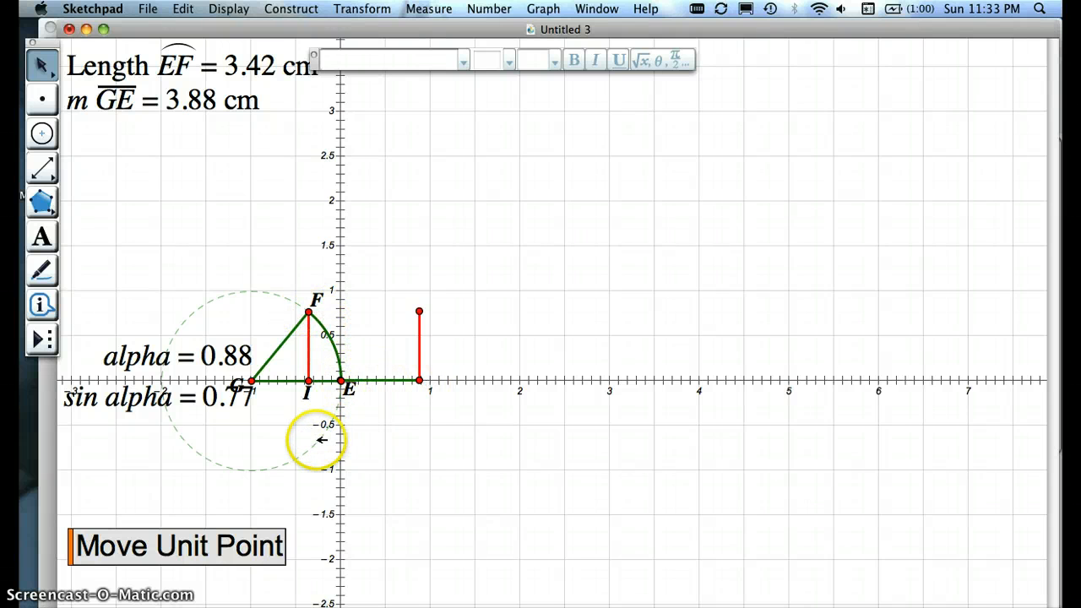
drag(322, 439, 258, 280)
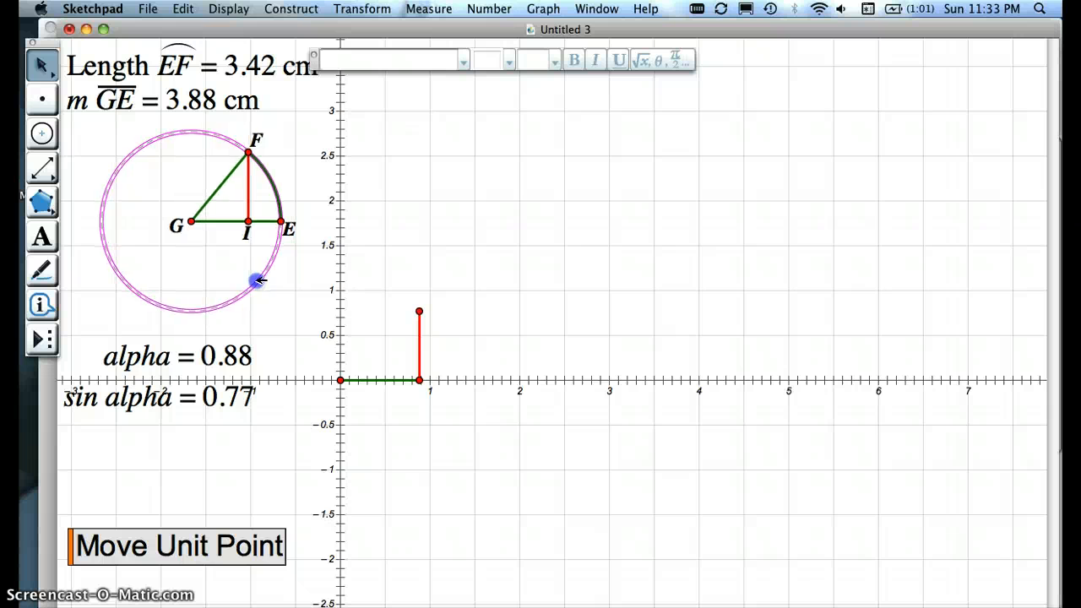
click(306, 315)
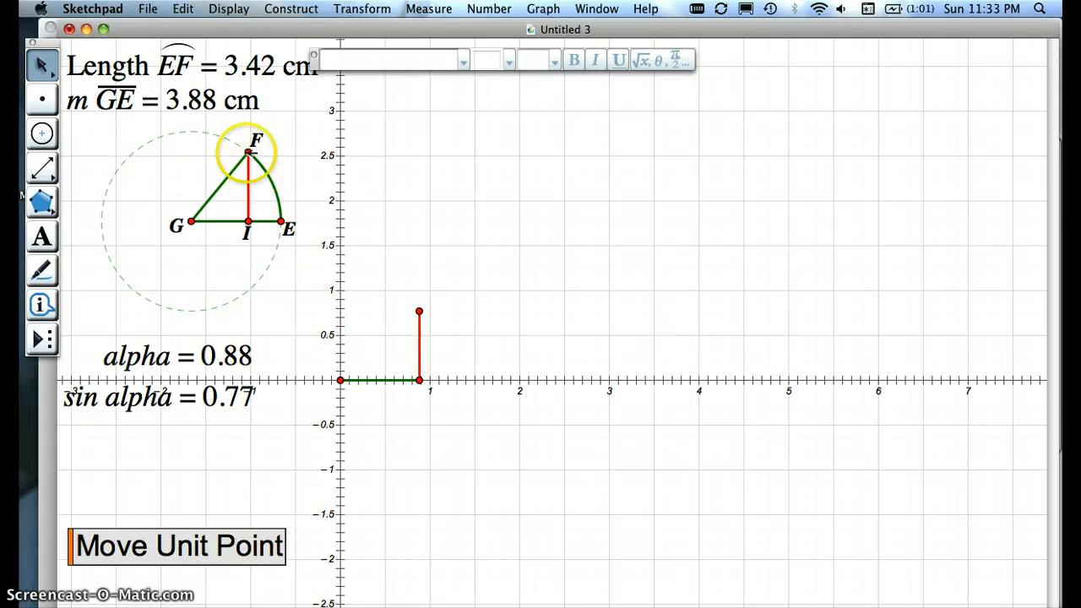
Step: Enlarge the circle to a radius of about 5.96 cm with F at an alpha of about 1.03, and run the Move Unit Point action
mouse_move(250, 152)
mouse_down()
mouse_move(130, 176)
mouse_move(181, 306)
mouse_move(278, 234)
mouse_move(256, 168)
mouse_move(215, 158)
mouse_move(238, 168)
mouse_up()
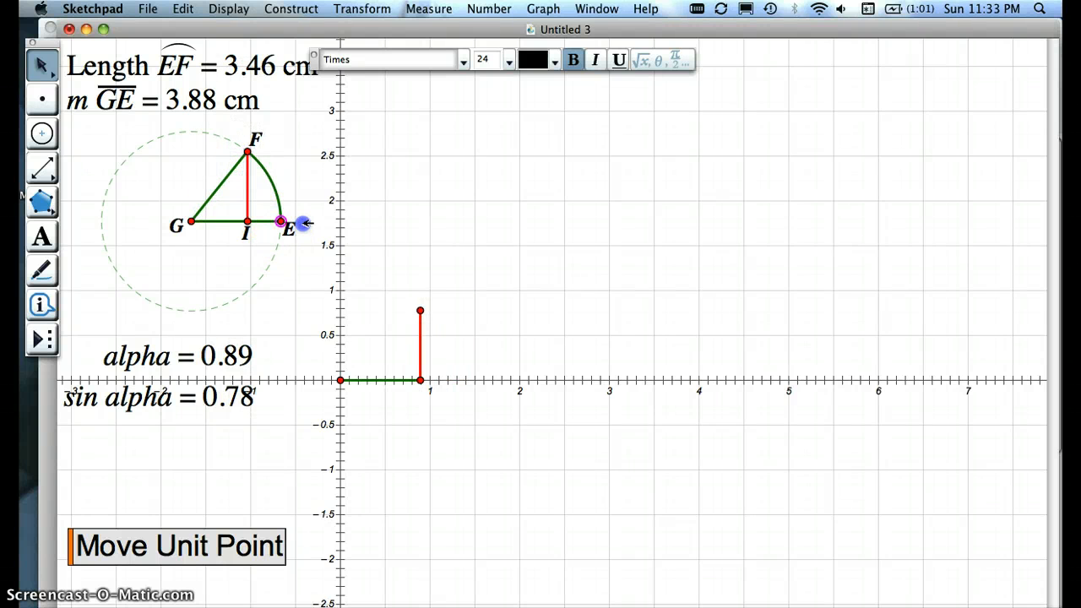
drag(302, 222, 349, 222)
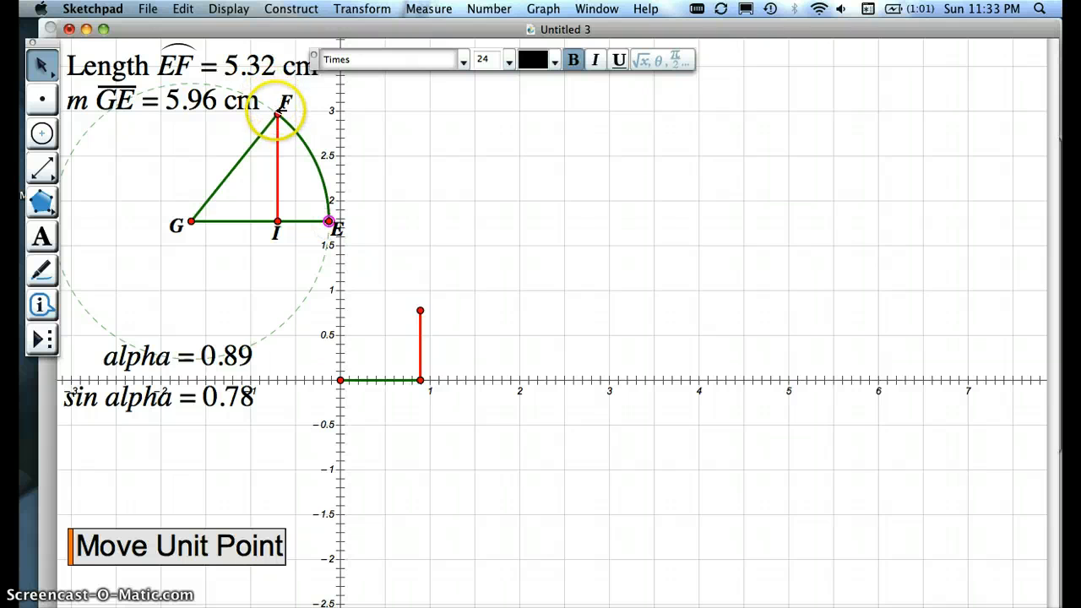
mouse_move(277, 114)
mouse_down()
mouse_move(193, 104)
mouse_move(84, 261)
mouse_move(303, 304)
mouse_move(289, 154)
mouse_move(253, 106)
mouse_move(262, 103)
mouse_up()
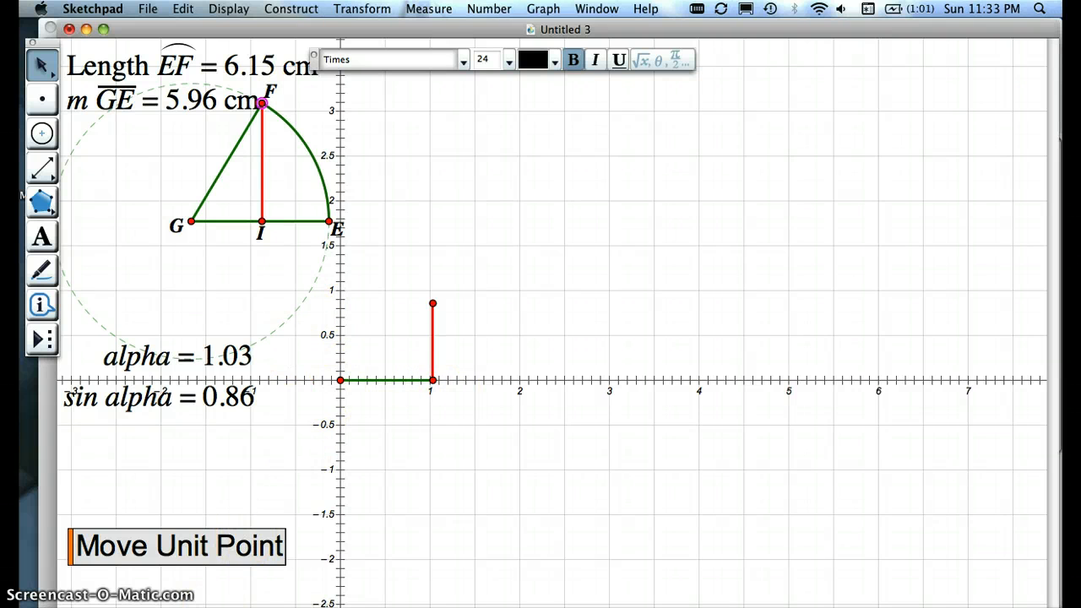
click(212, 546)
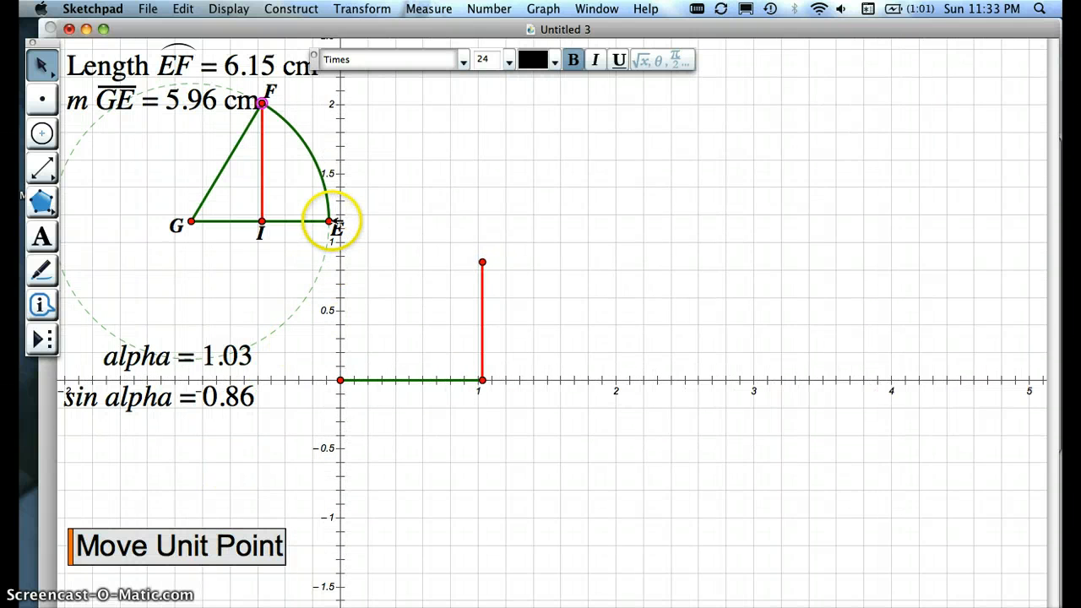
Step: Shrink the circle to a radius of about 3.39 cm and match the axis unit to it with the Move Unit Point action
drag(334, 222, 272, 226)
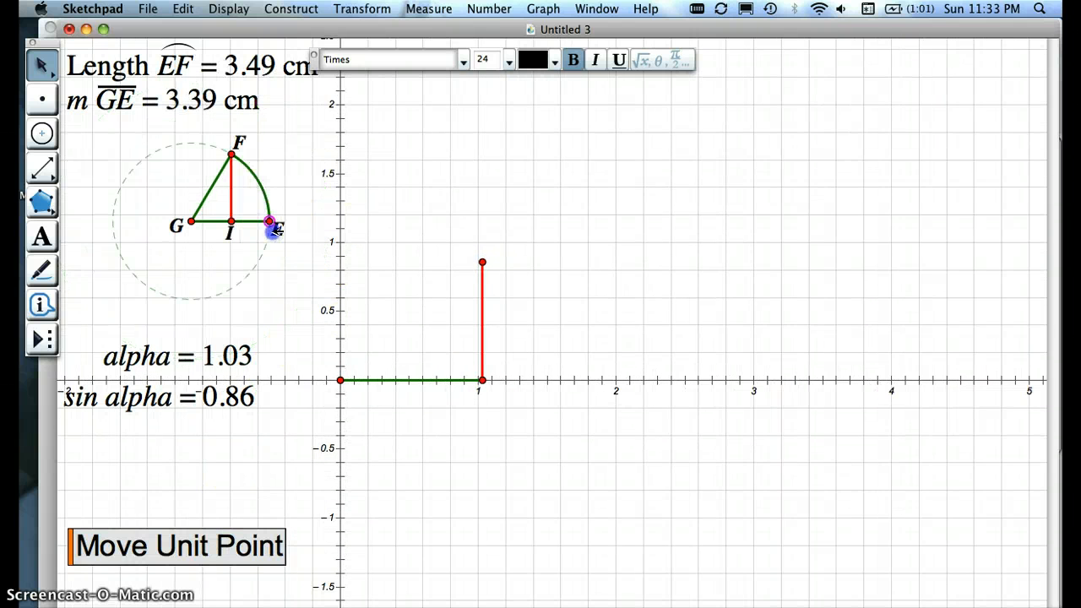
click(217, 549)
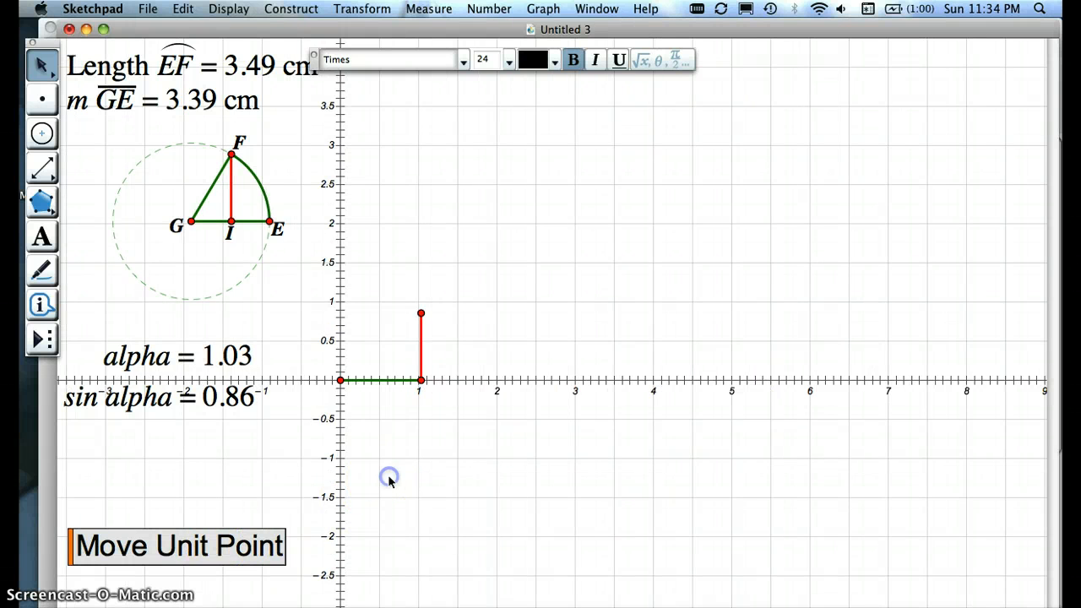
click(388, 479)
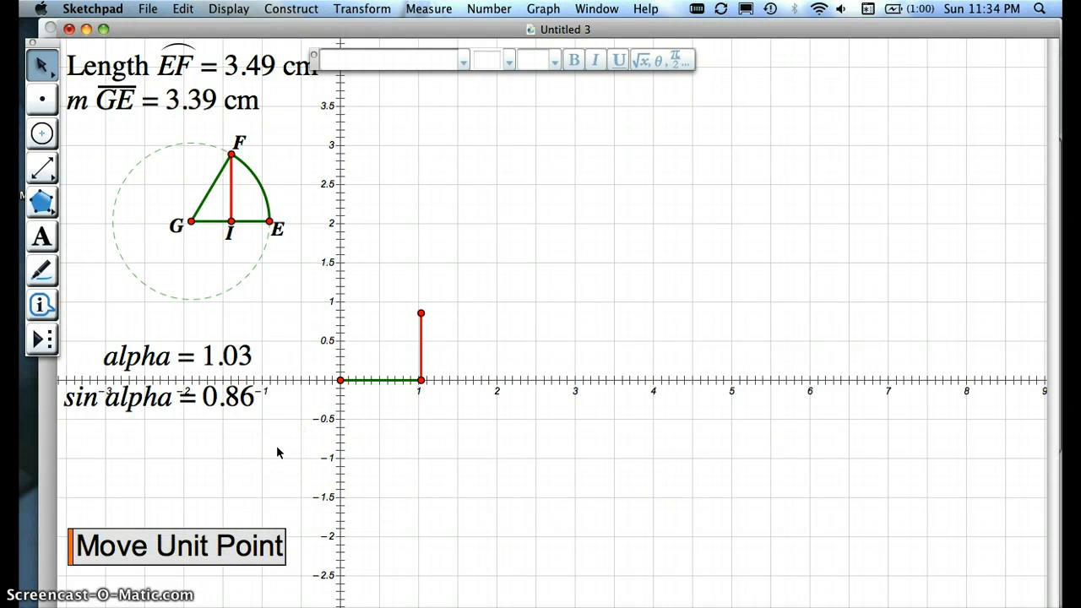